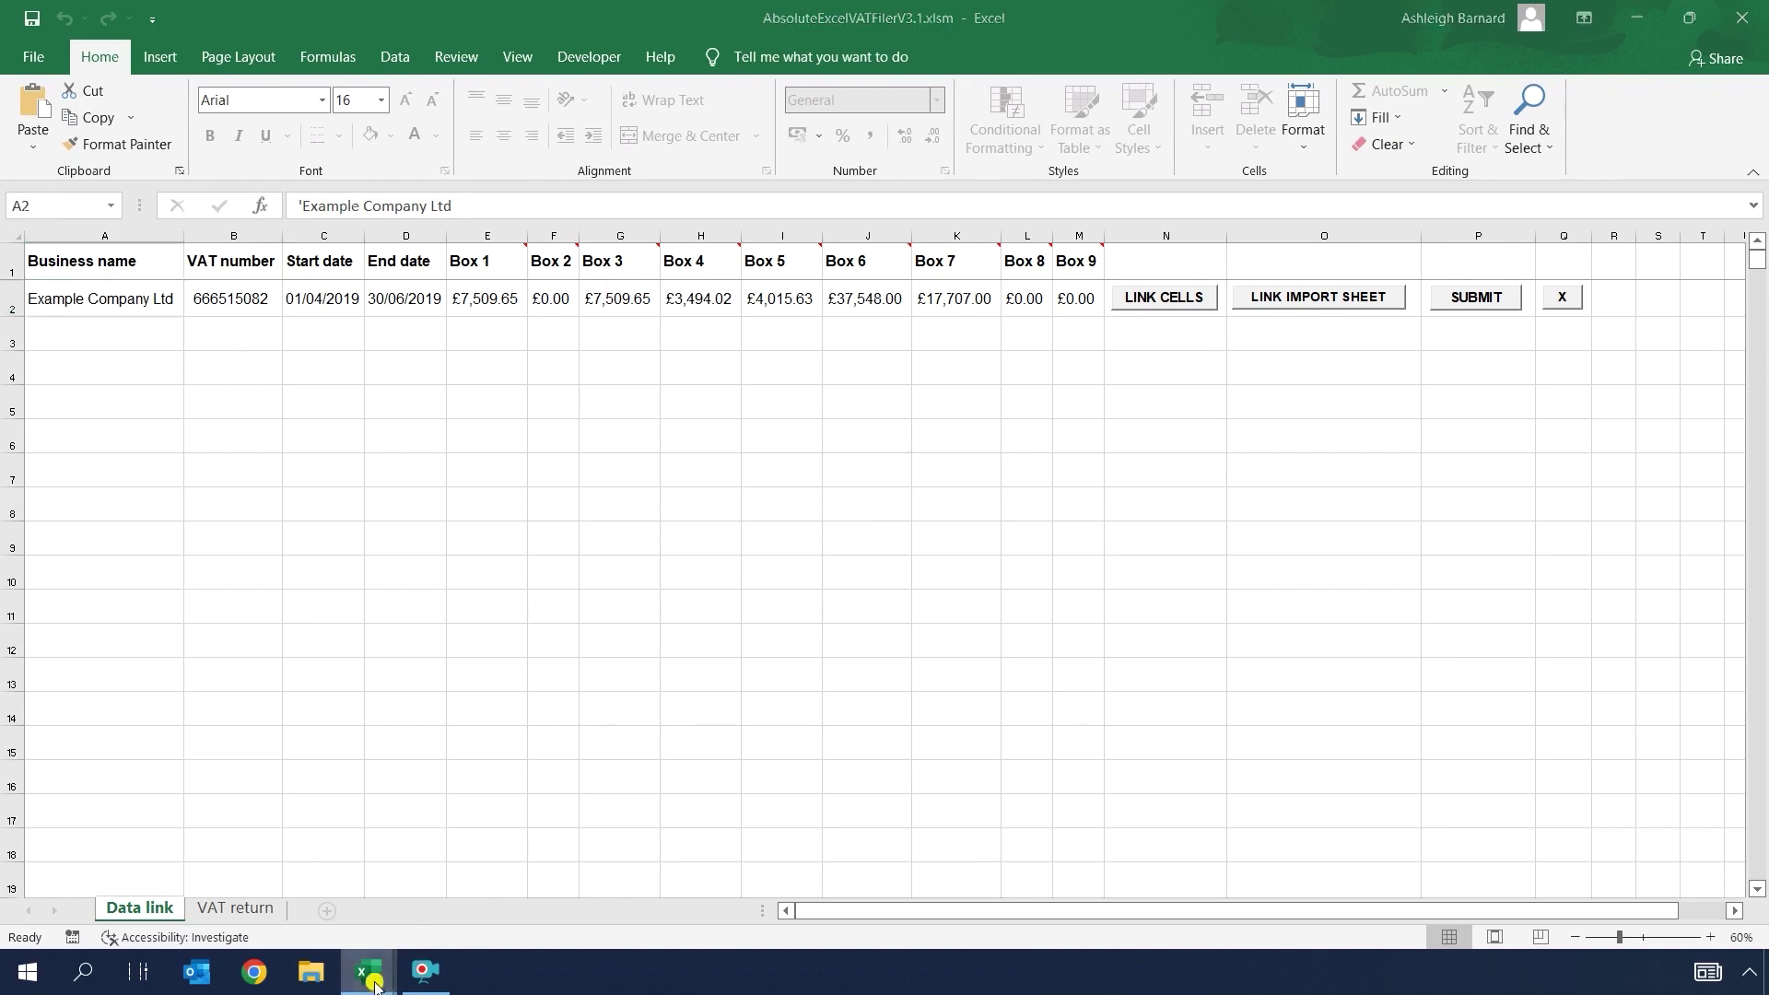
Step: Look over the Trader cashbook workbook, then return to the VAT filer
mouse_move(368, 972)
click(457, 881)
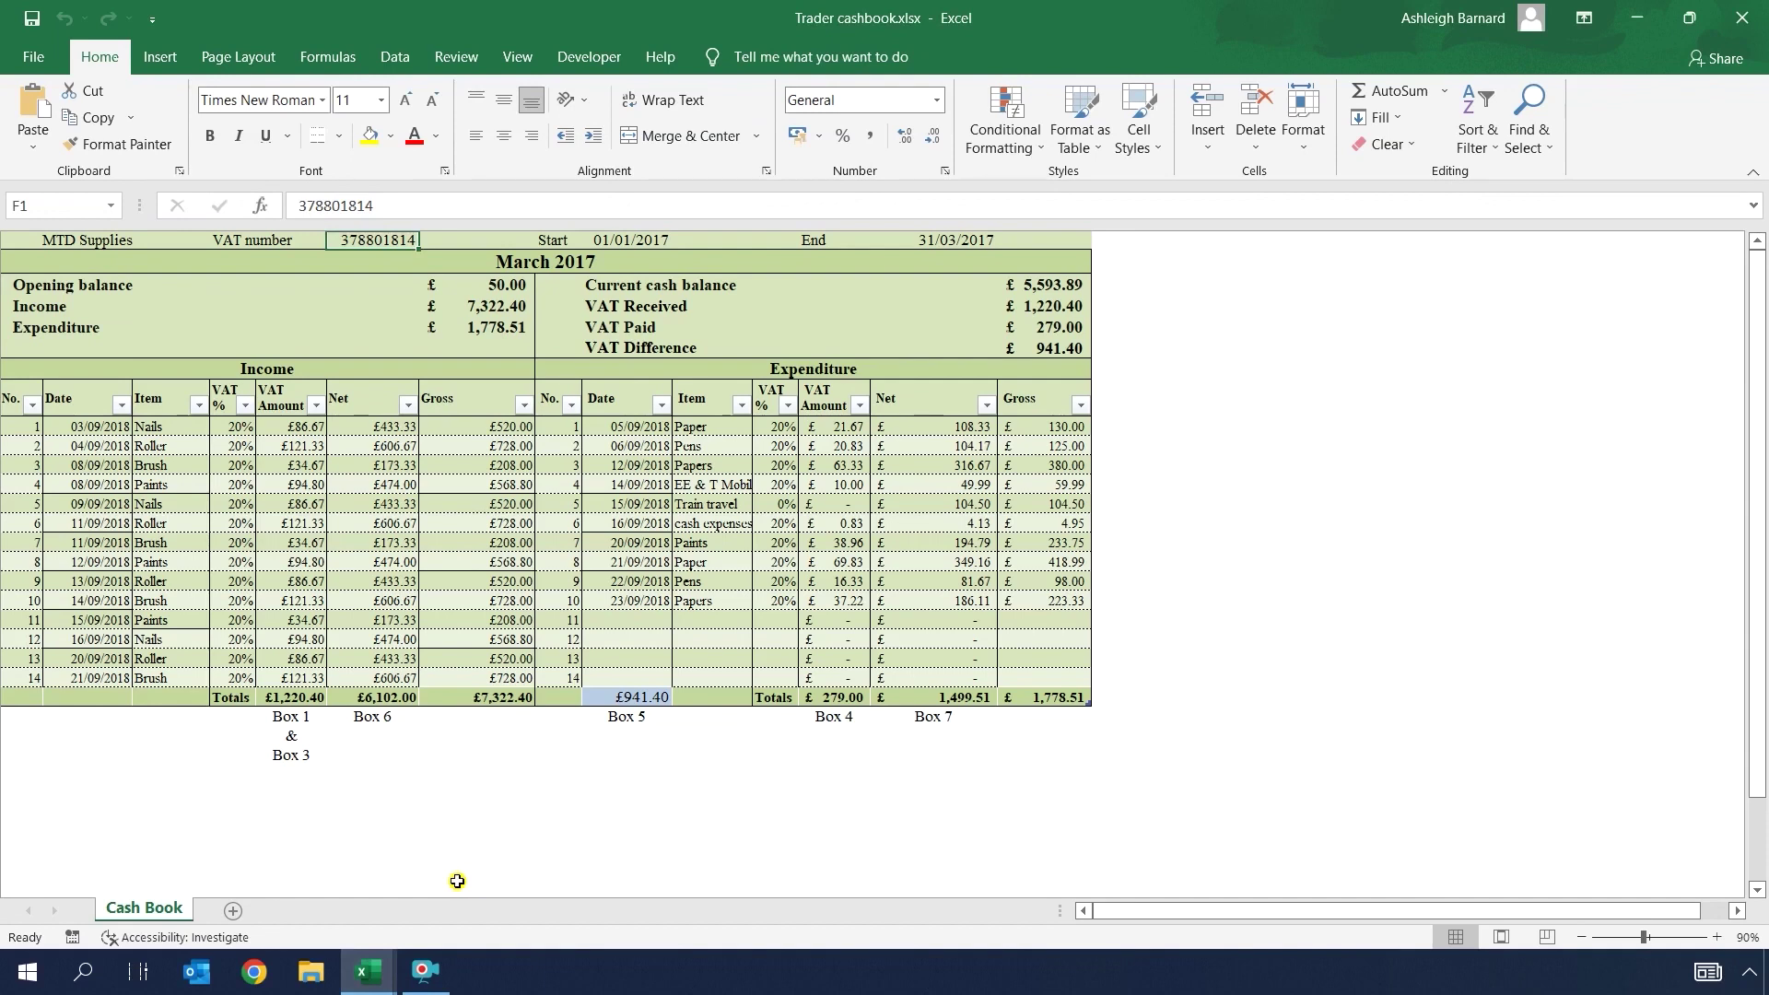
mouse_move(369, 970)
click(242, 862)
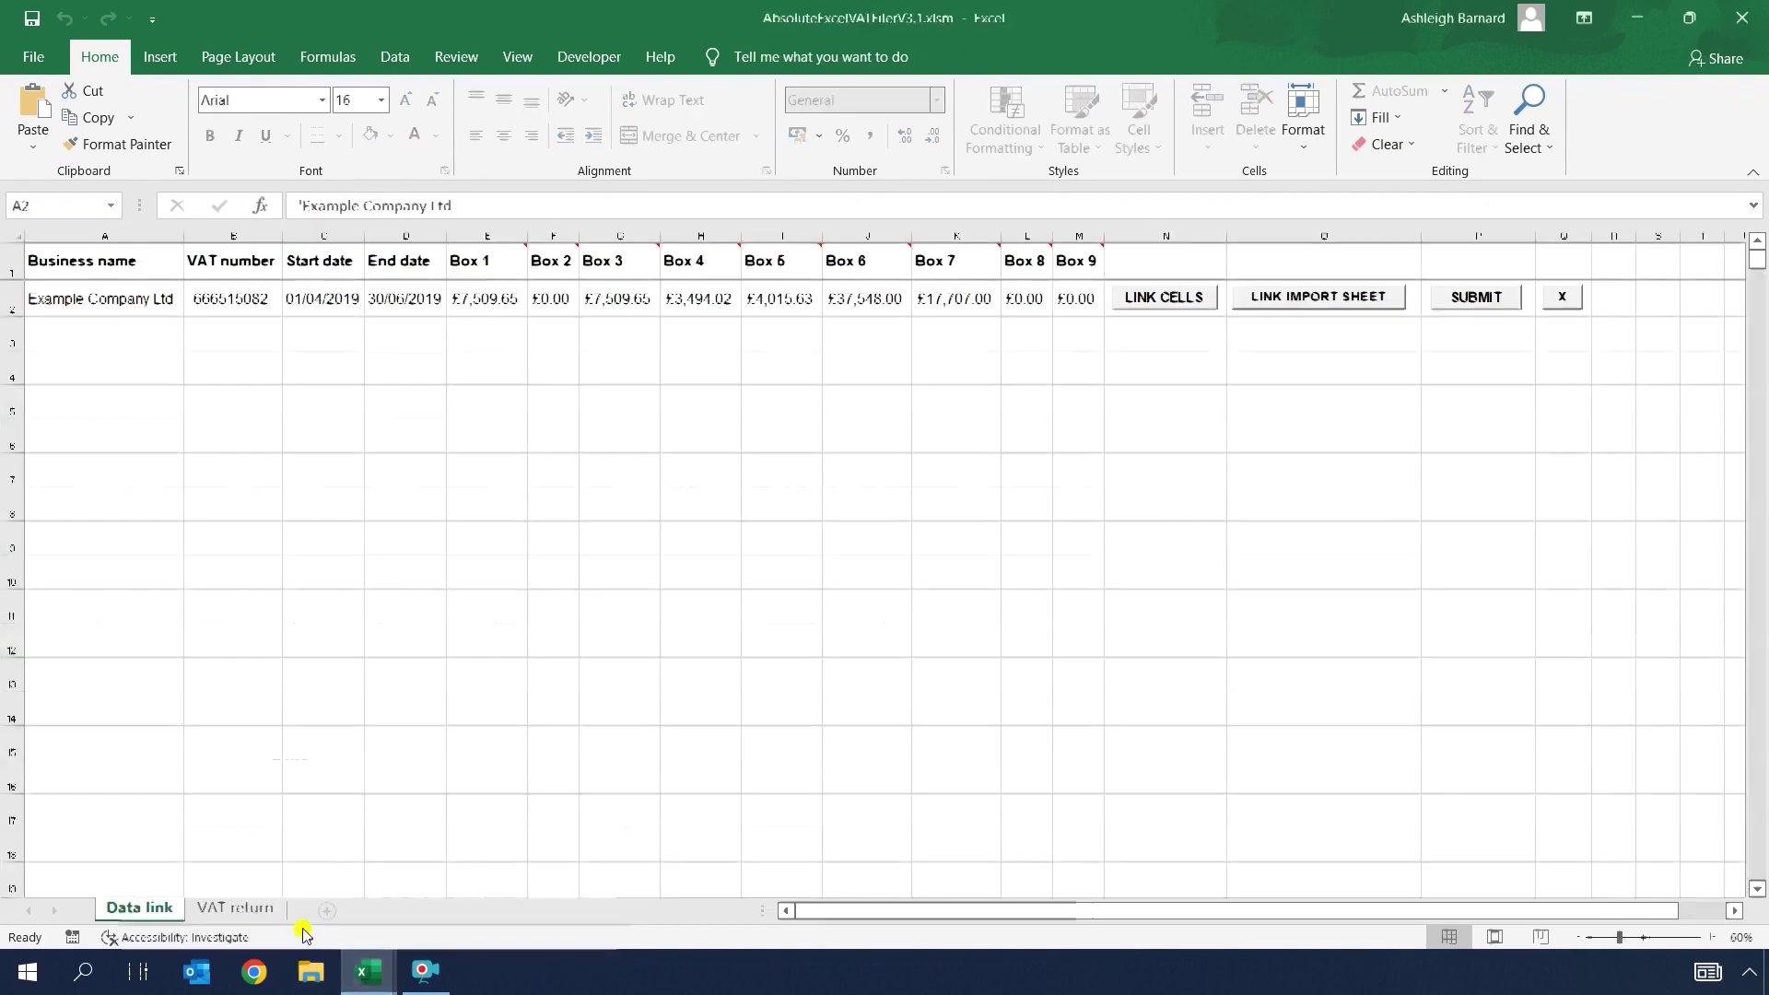
Step: Link cell A3 of the new return row to the cashbook's MTD Supplies business-name cell B1
click(129, 331)
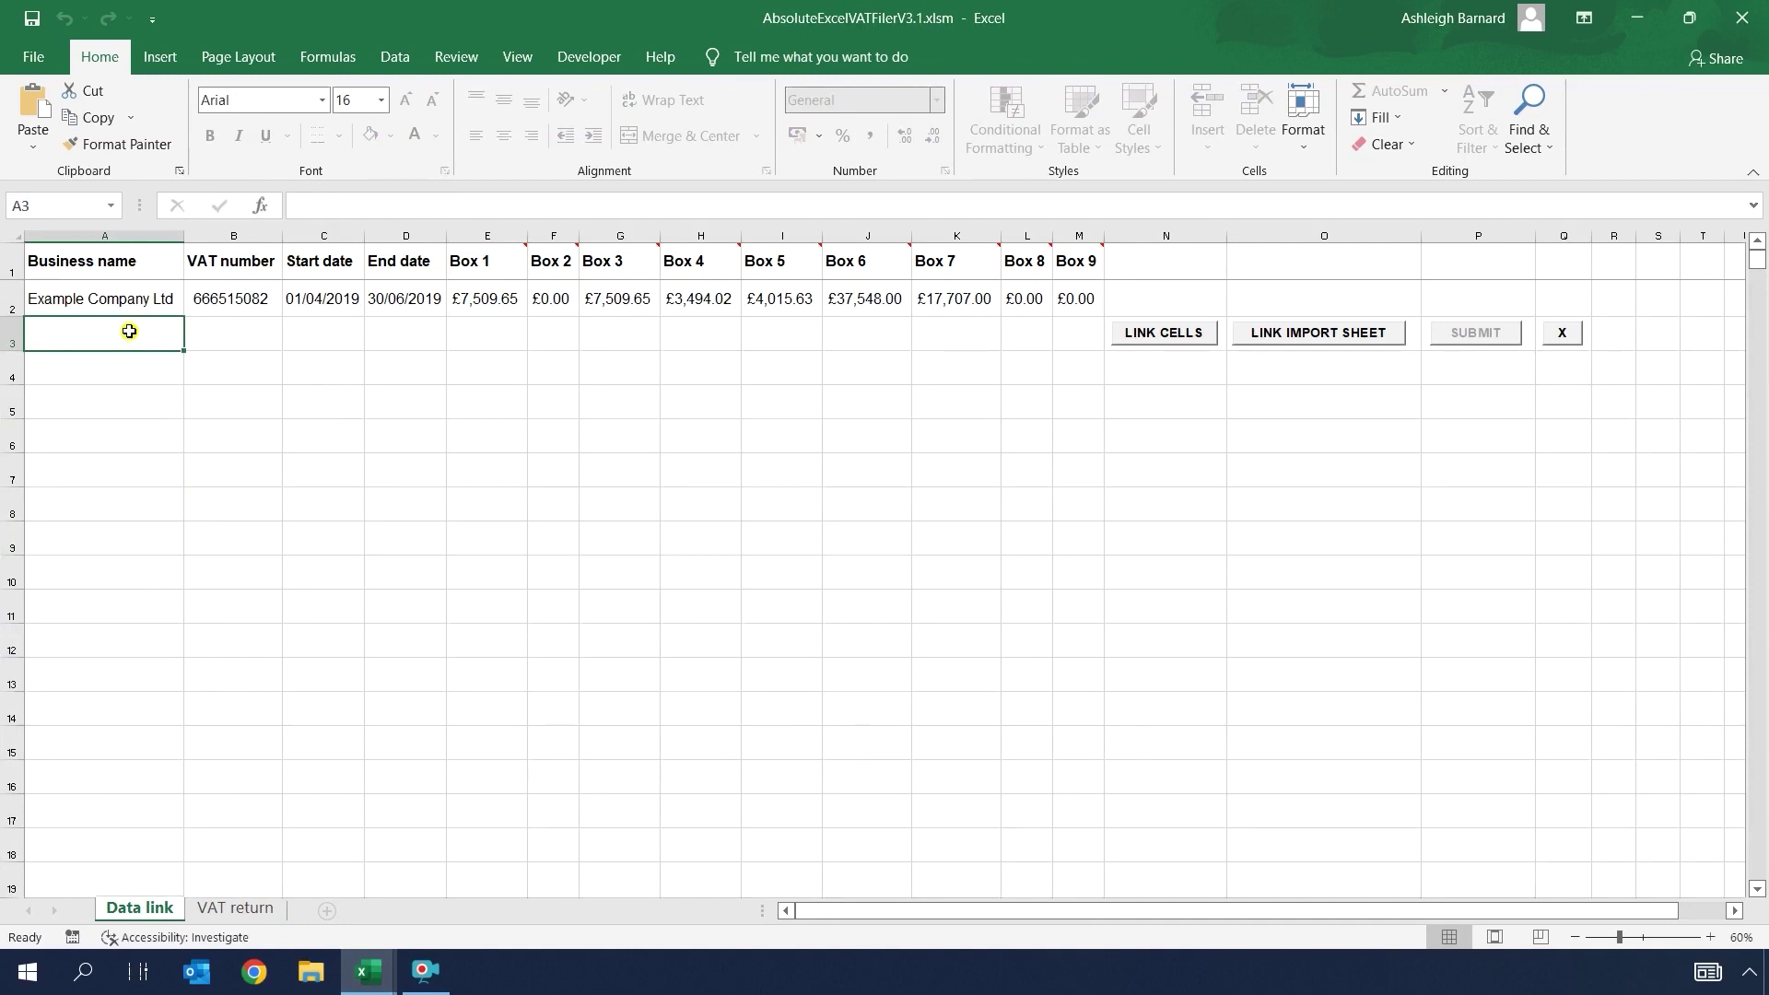
click(1161, 333)
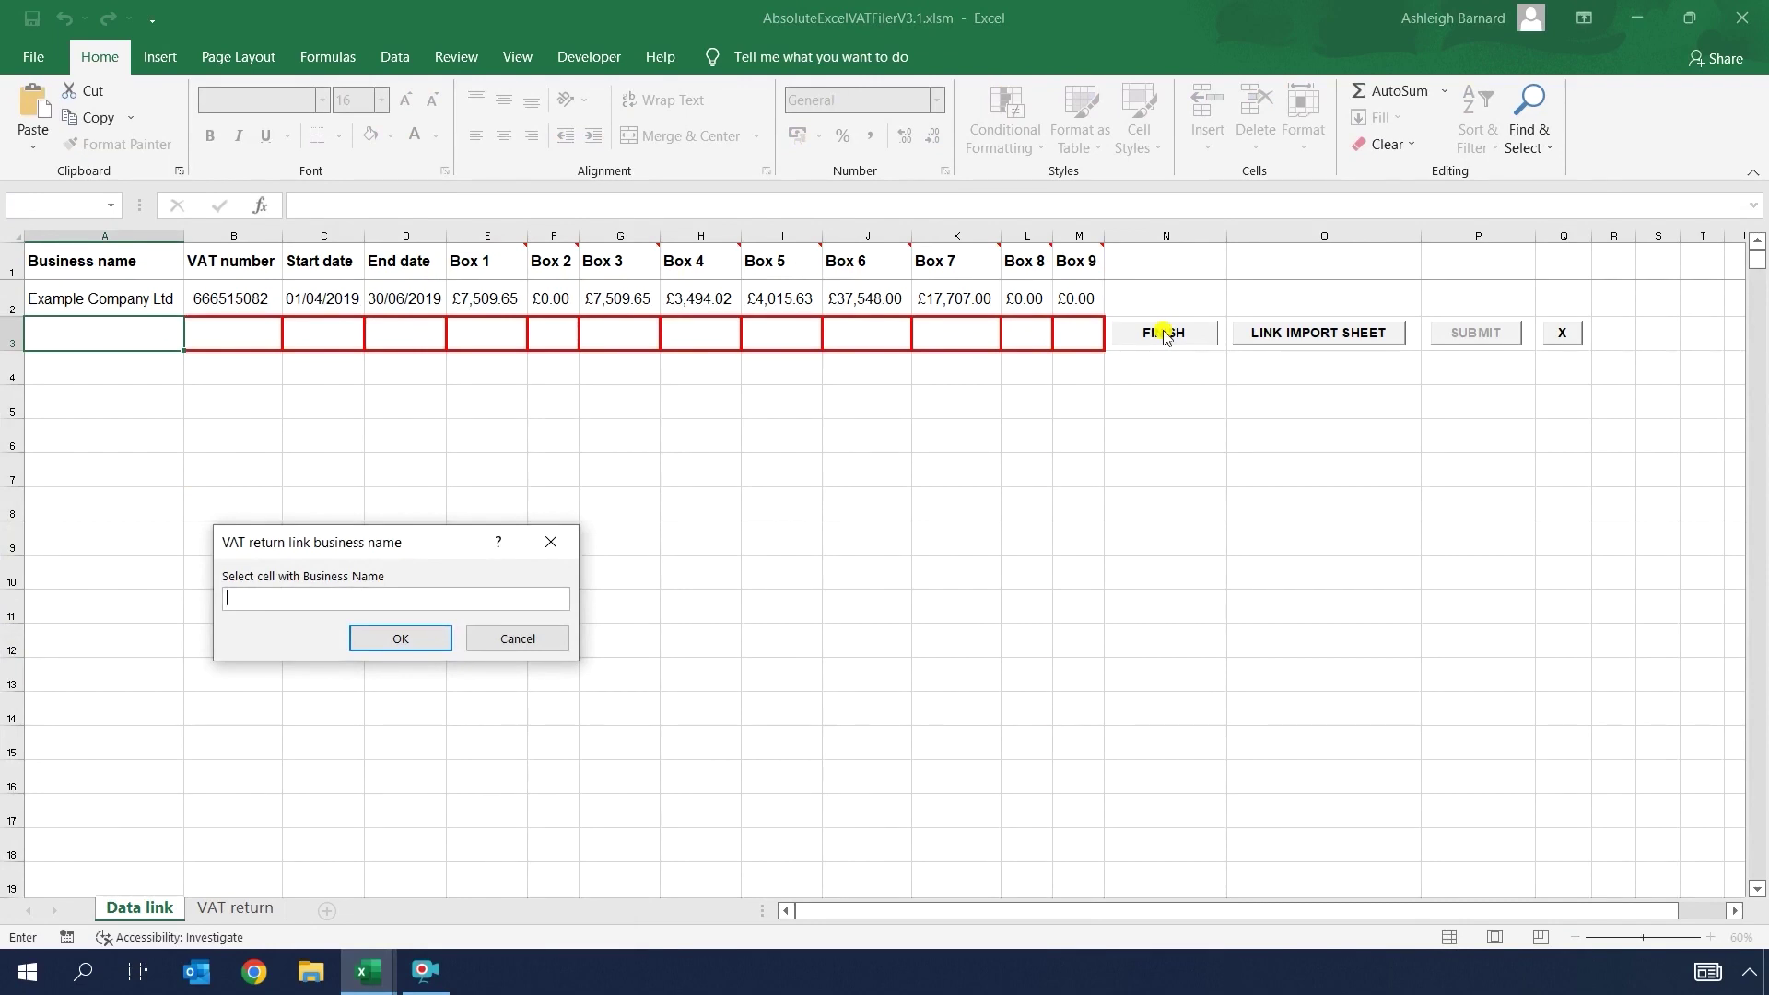
click(369, 971)
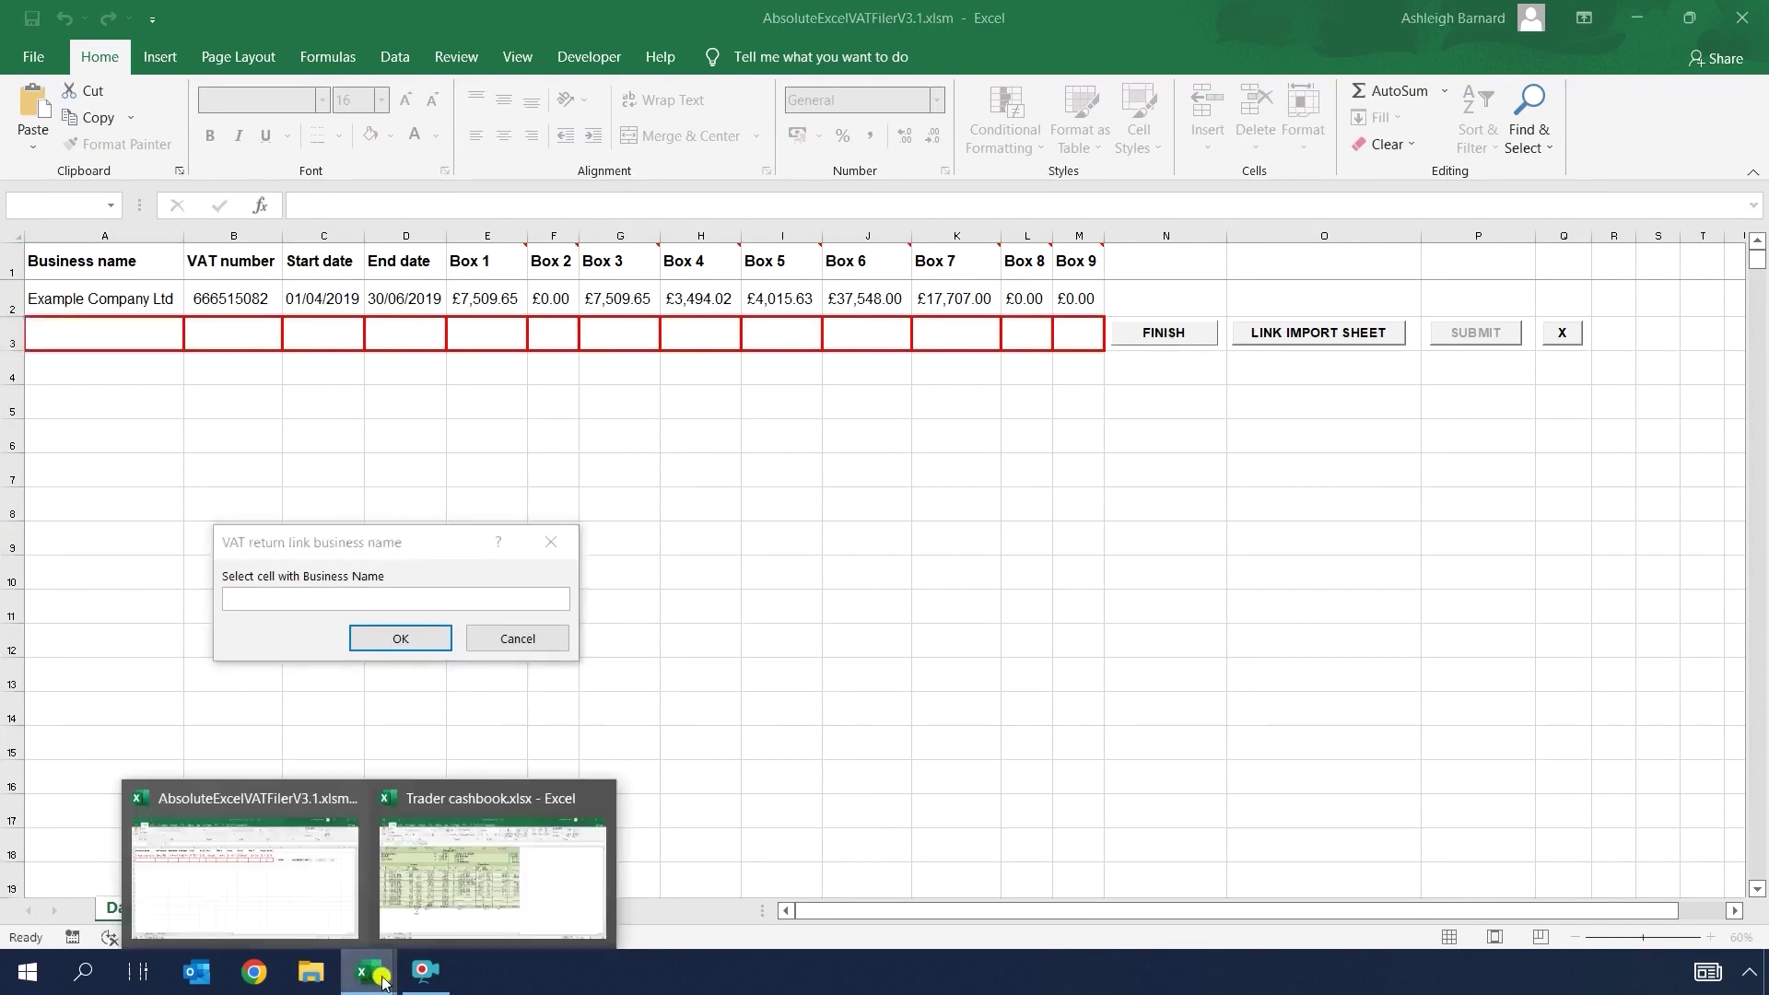
click(446, 885)
click(65, 240)
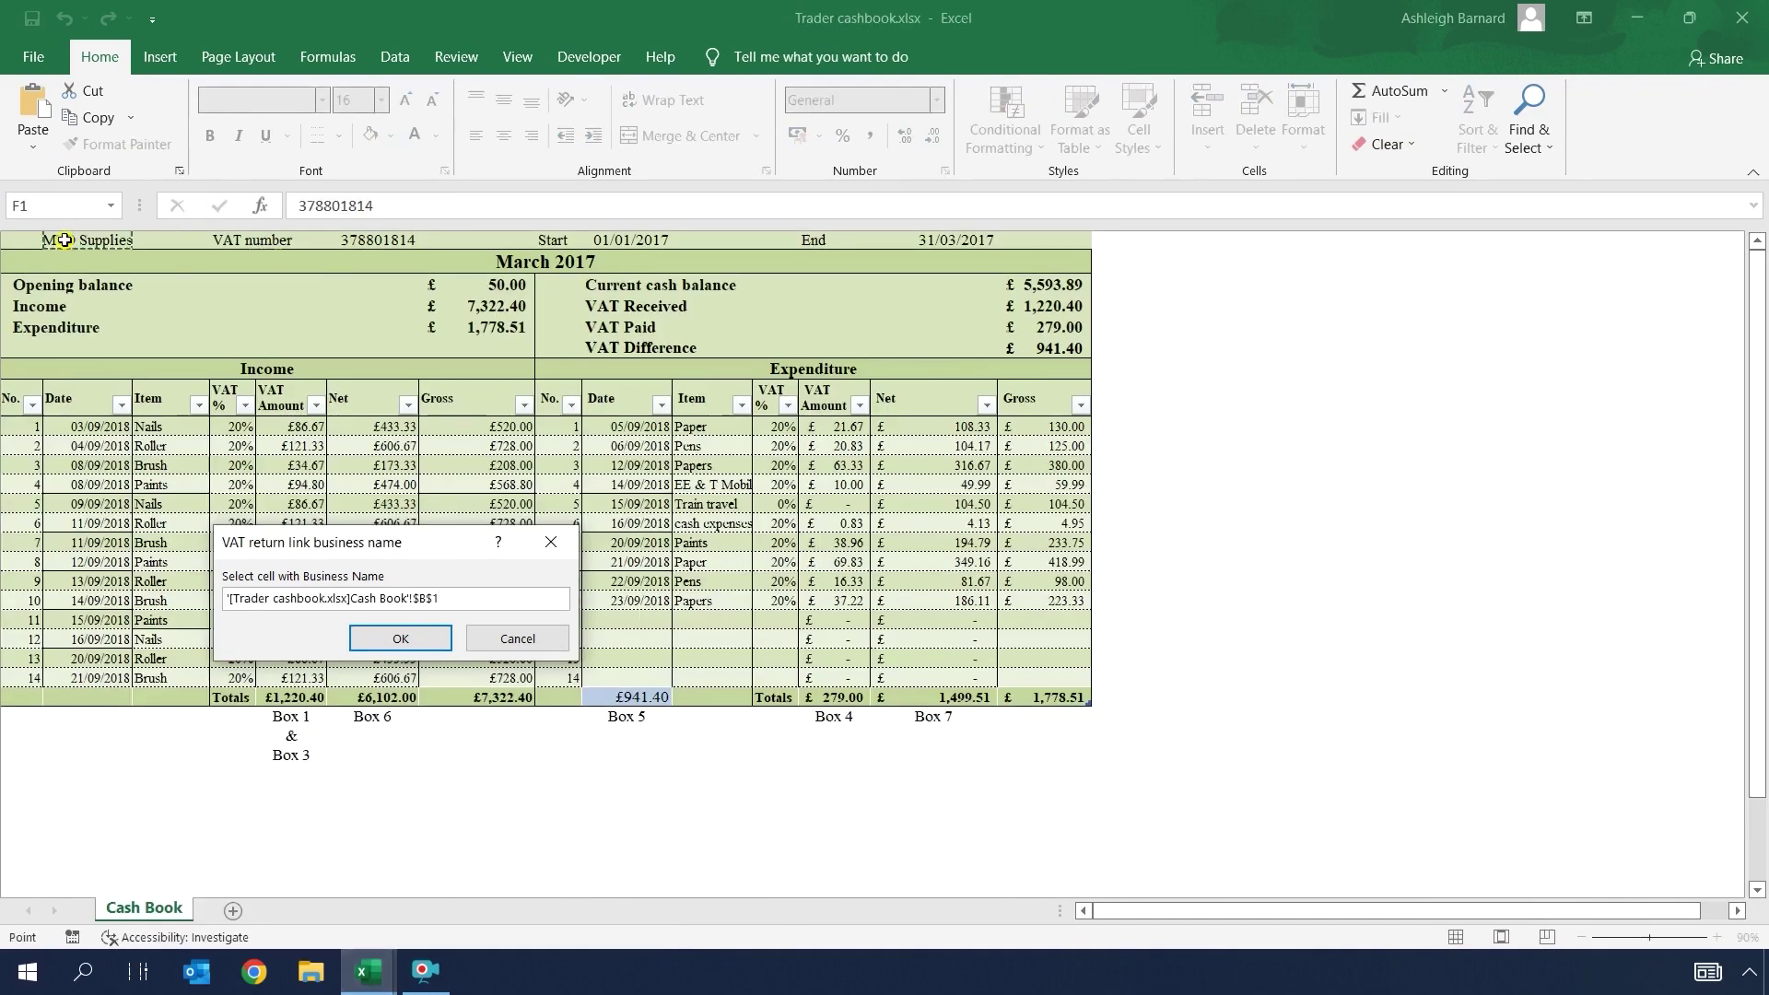
click(403, 638)
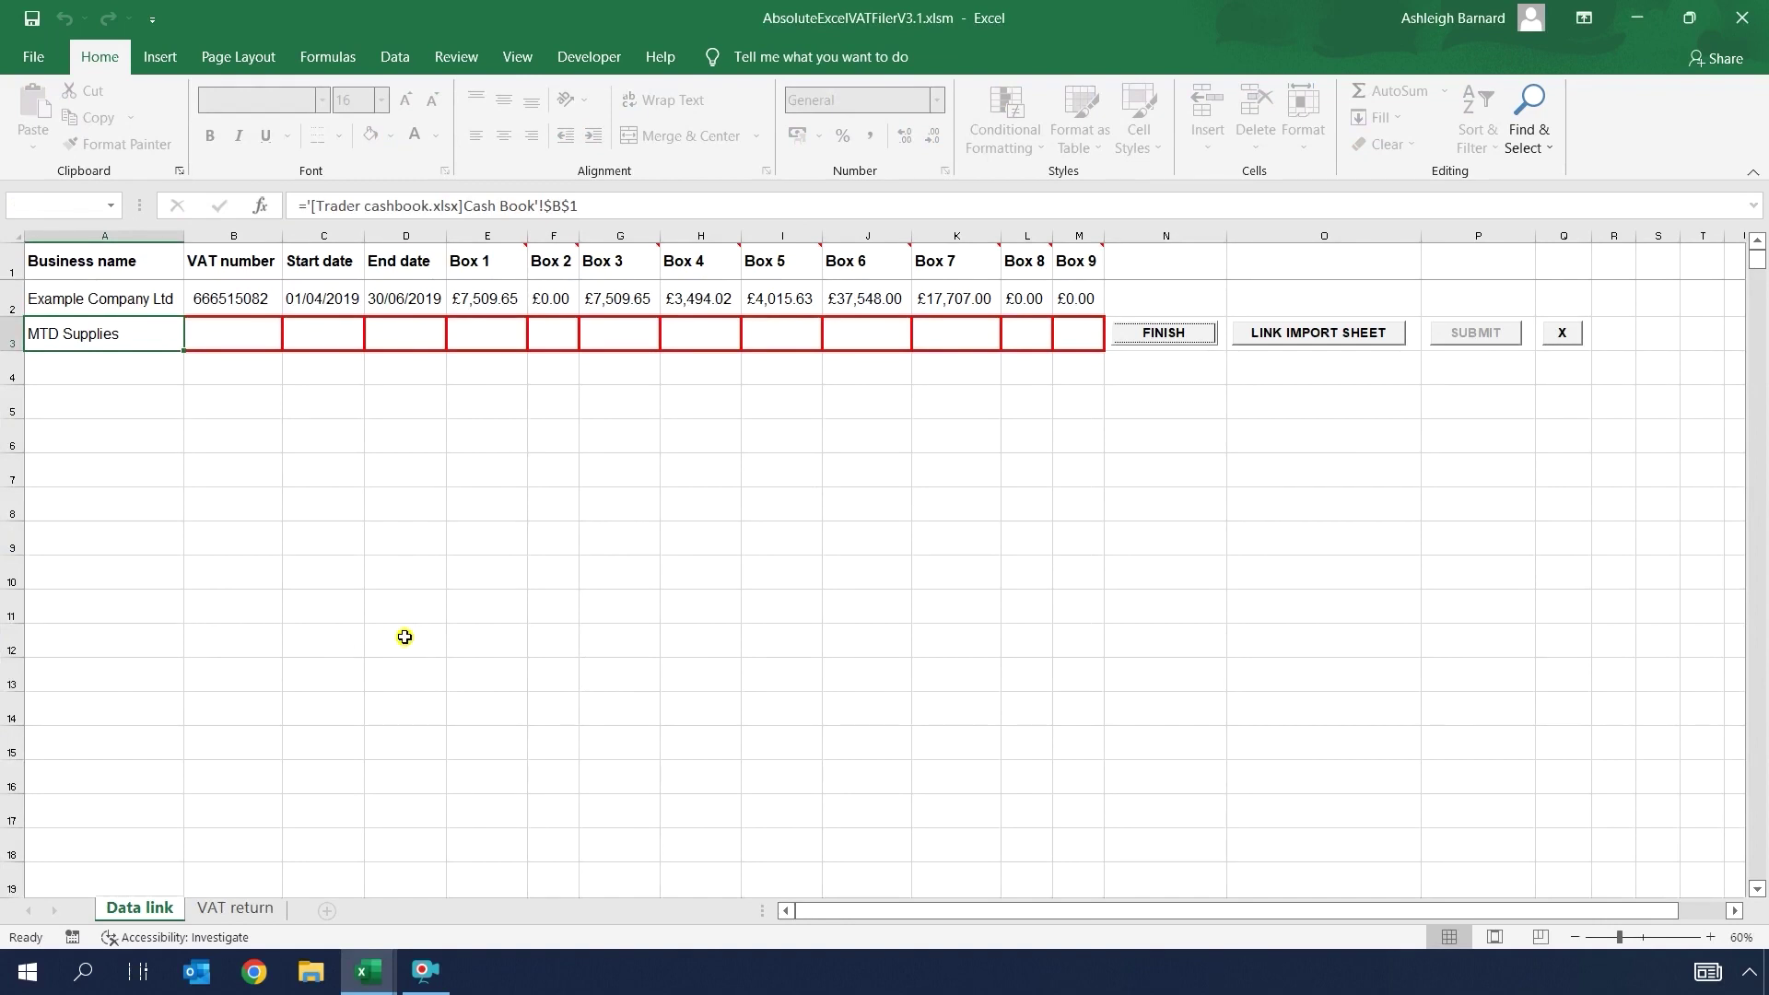
Step: Link B3 to the cashbook's VAT number cell F1
click(237, 335)
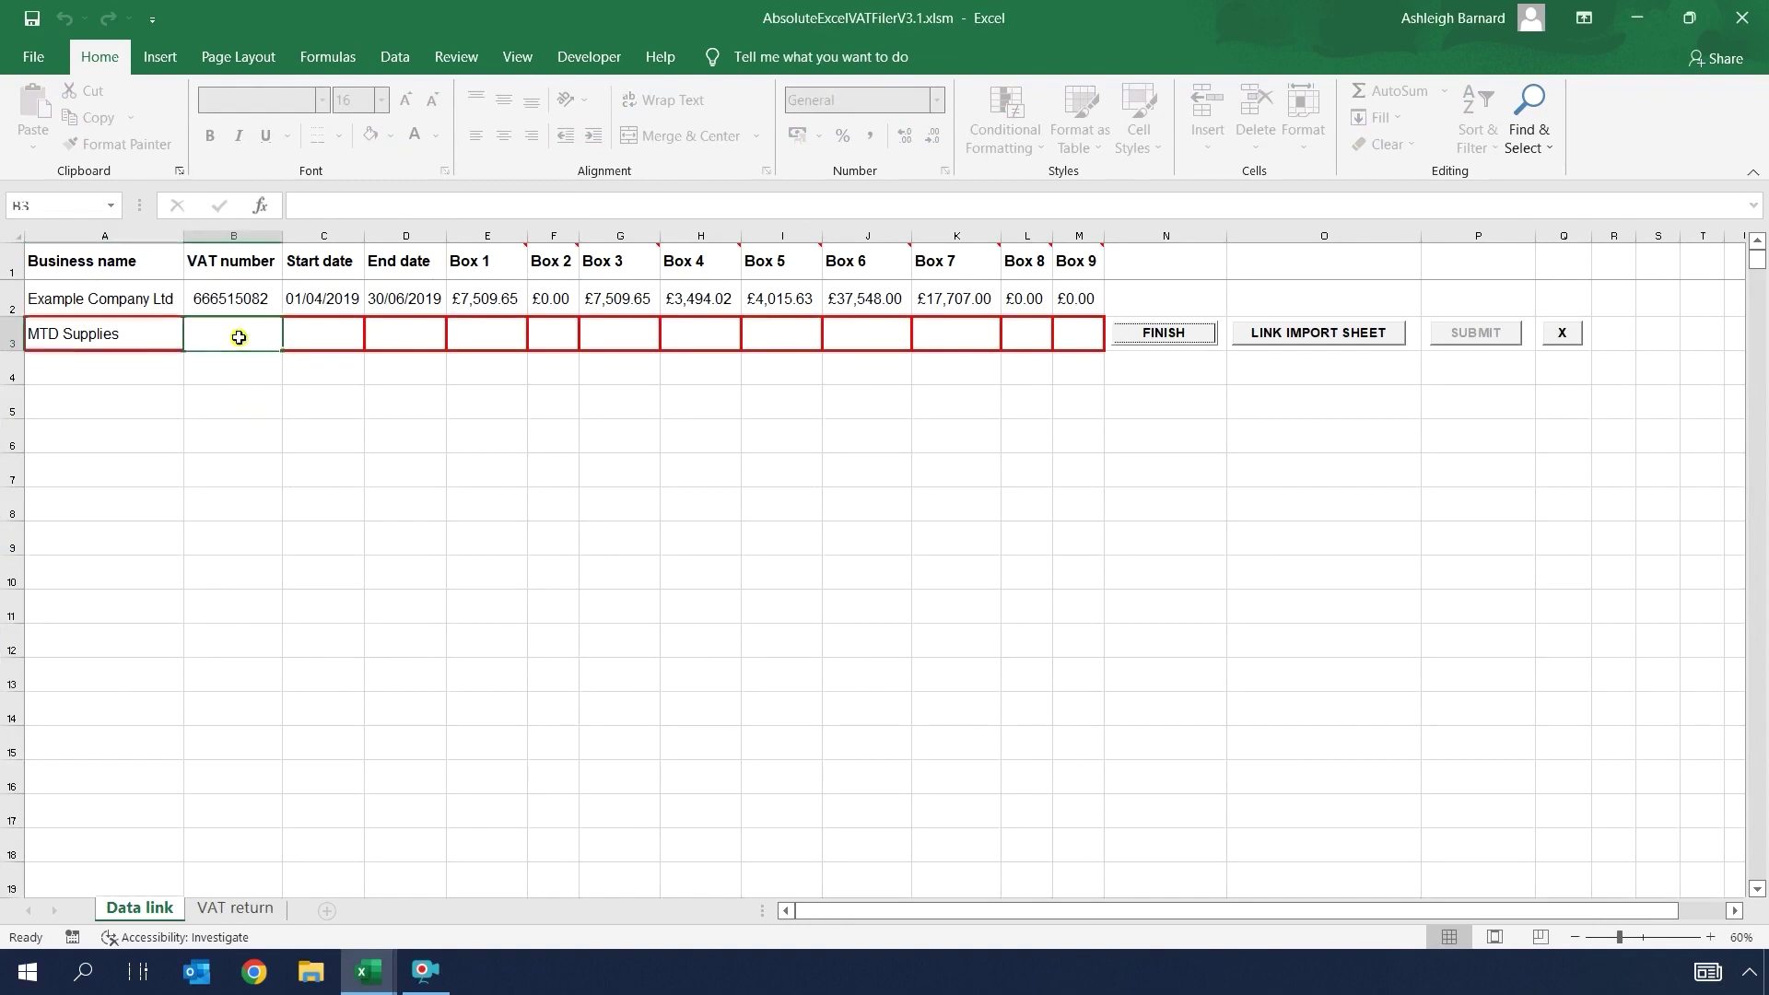
mouse_move(368, 971)
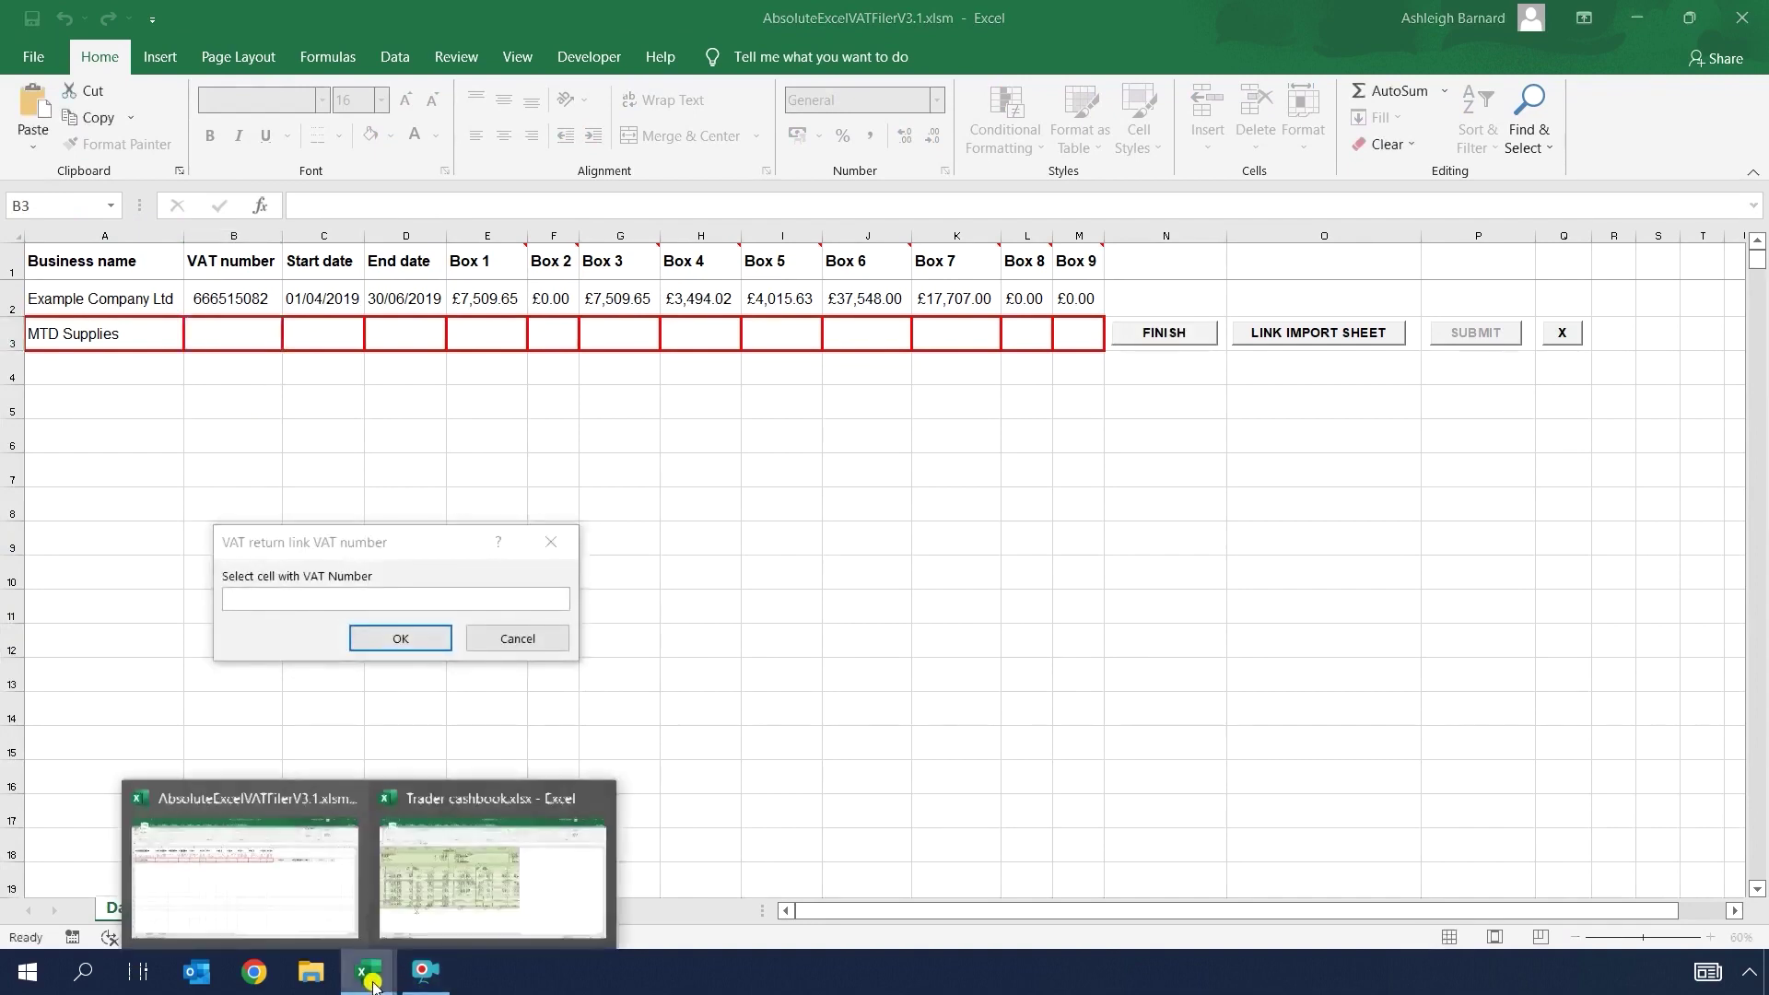
click(448, 867)
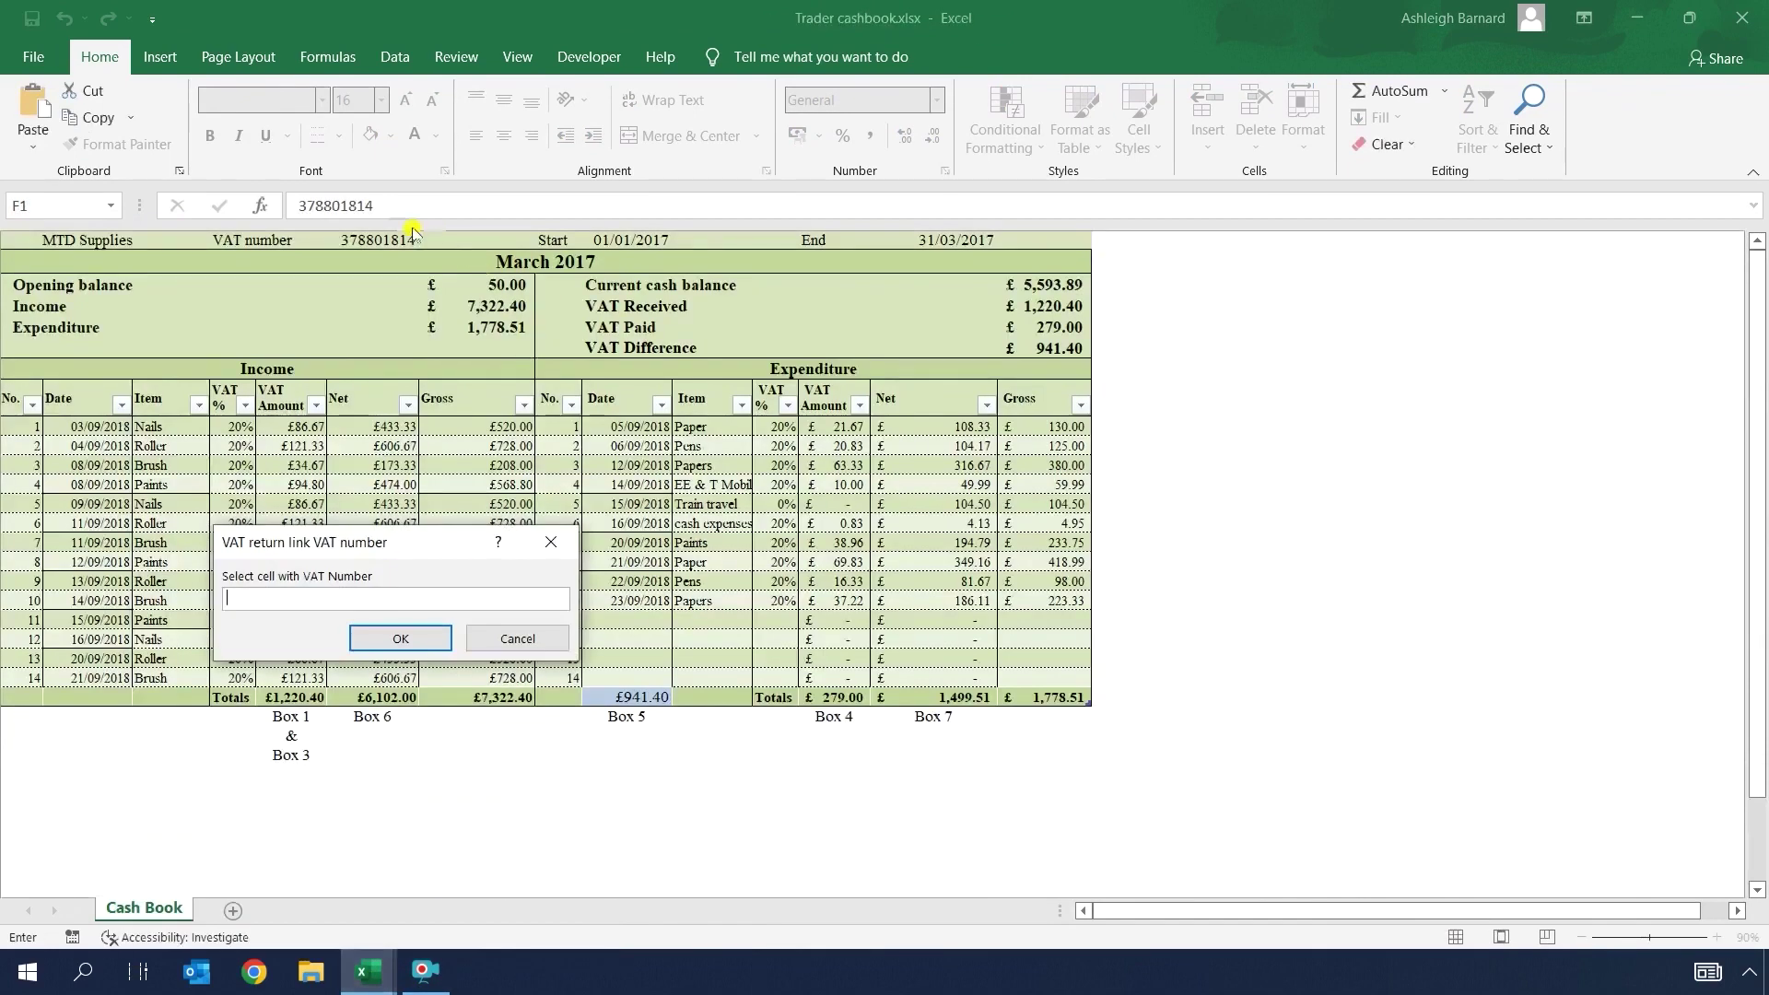
click(378, 238)
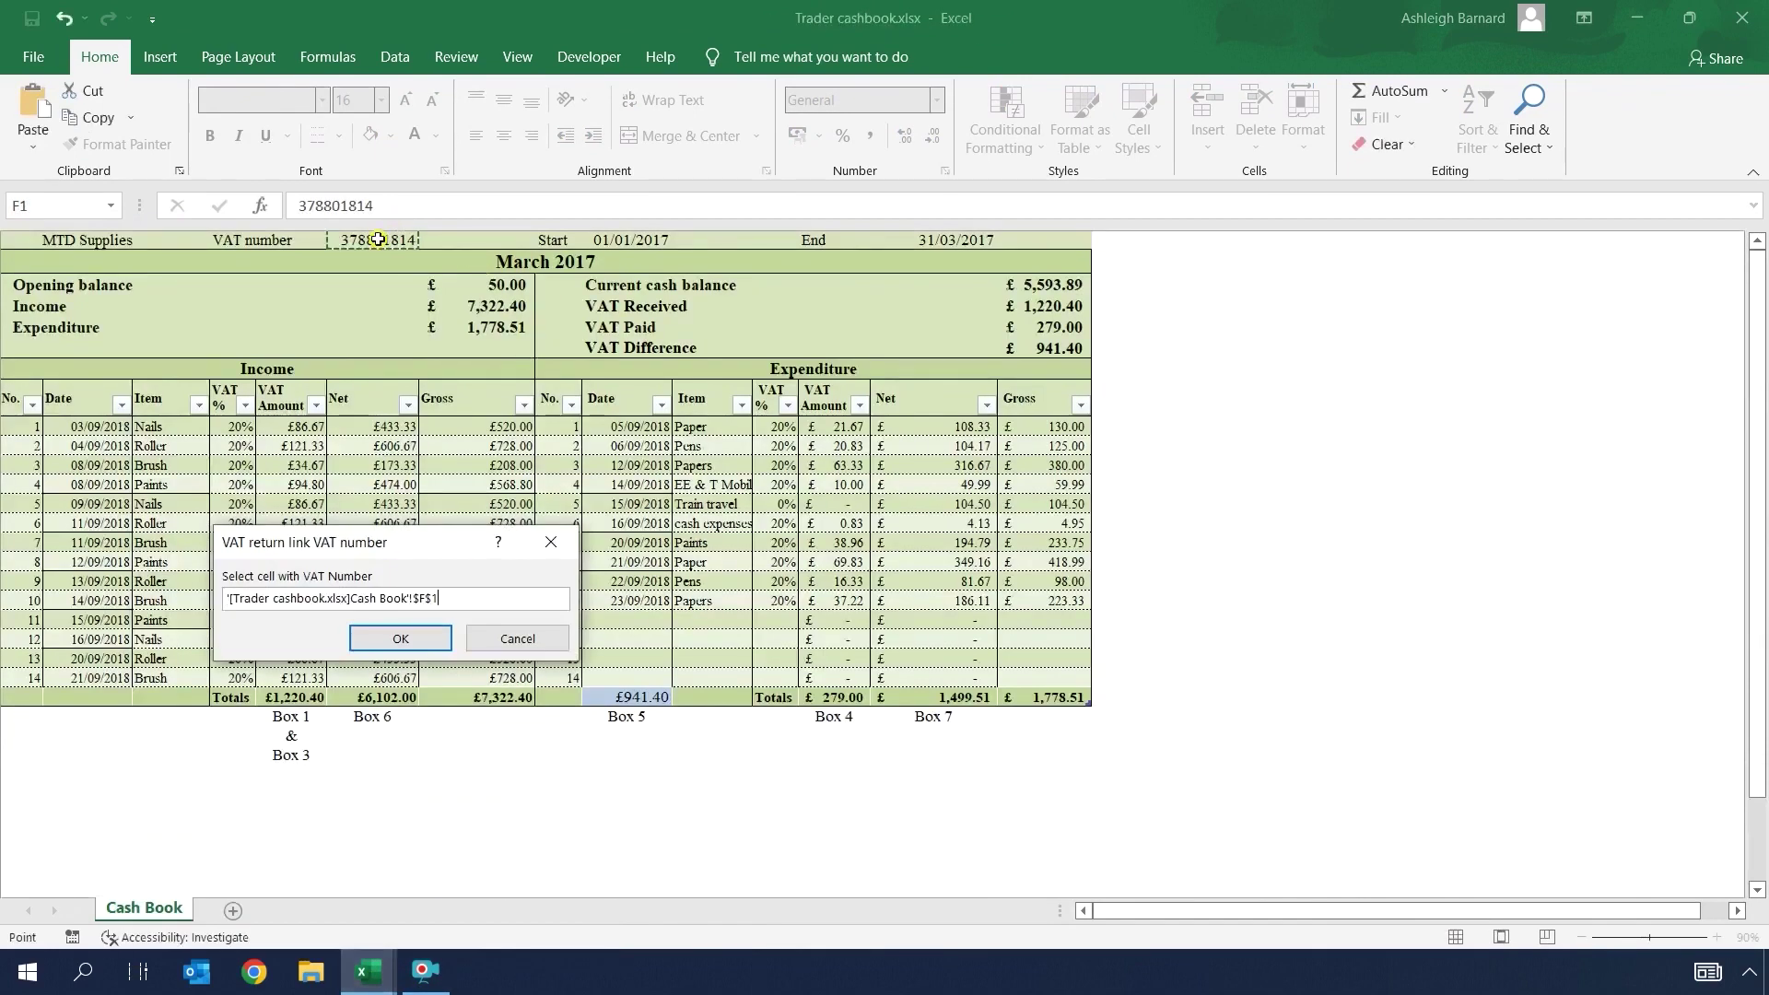
click(404, 640)
Step: Link C3 to the cashbook's 01/01/2017 start date in I1
mouse_move(368, 971)
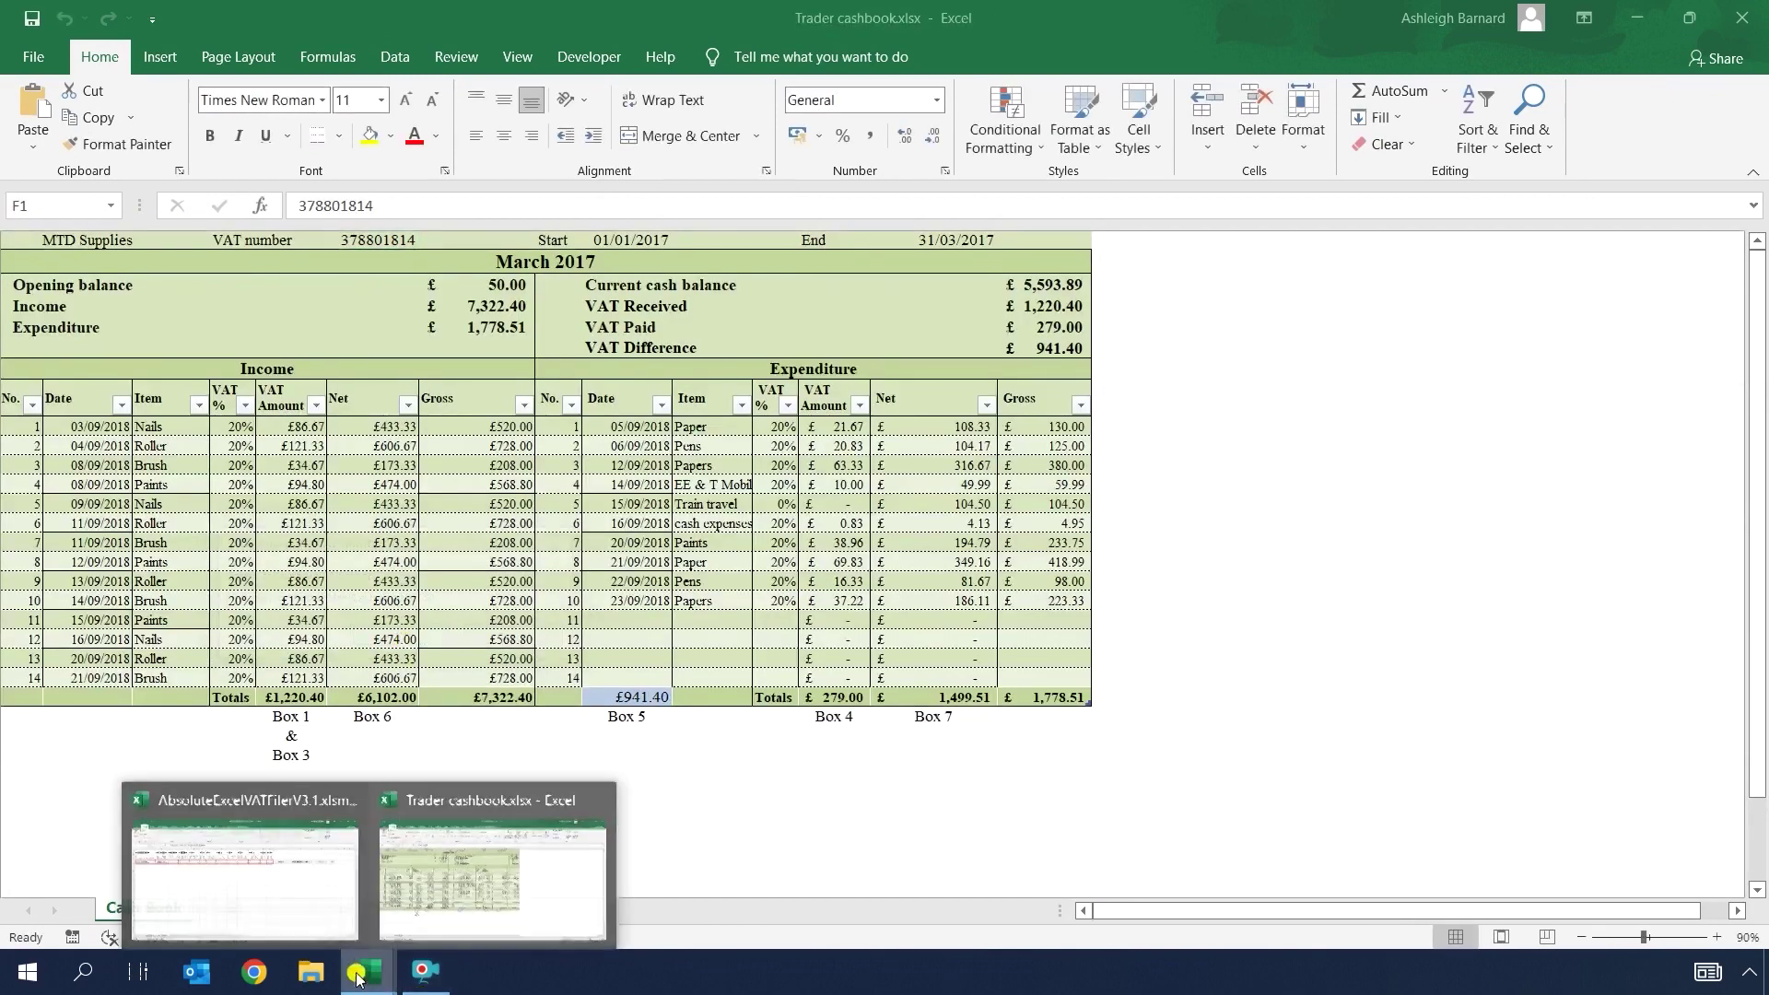
click(288, 871)
click(308, 330)
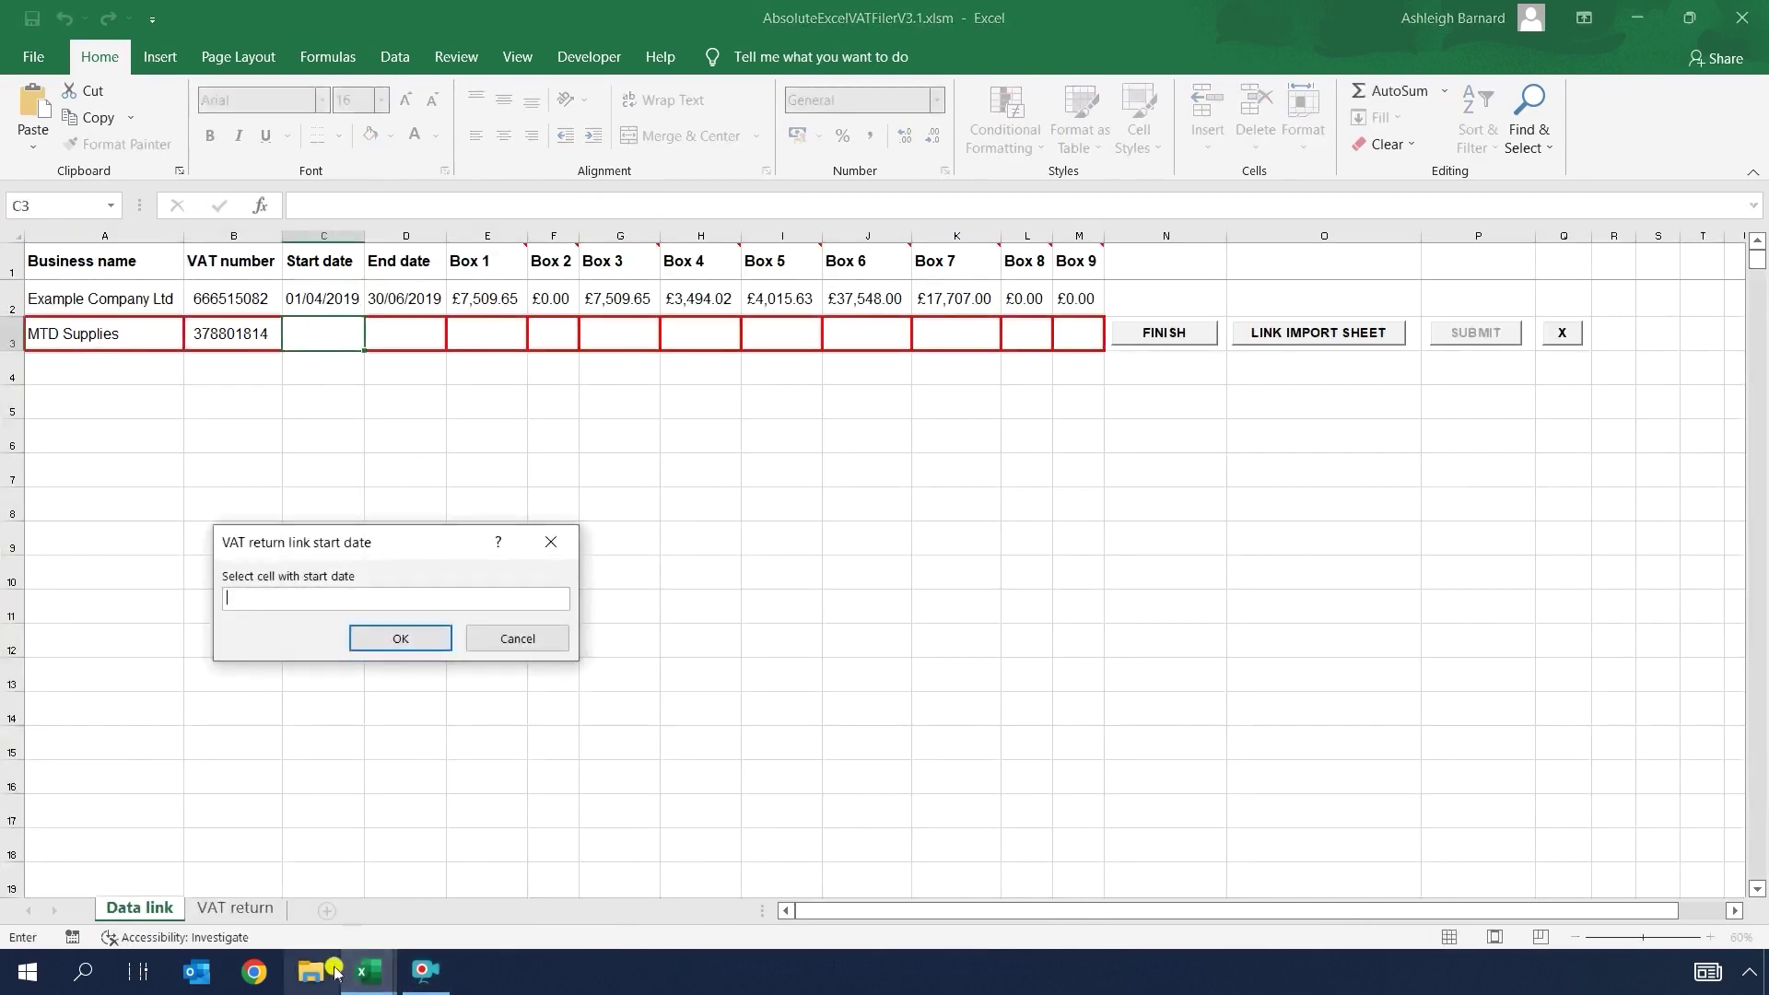
mouse_move(369, 978)
click(440, 897)
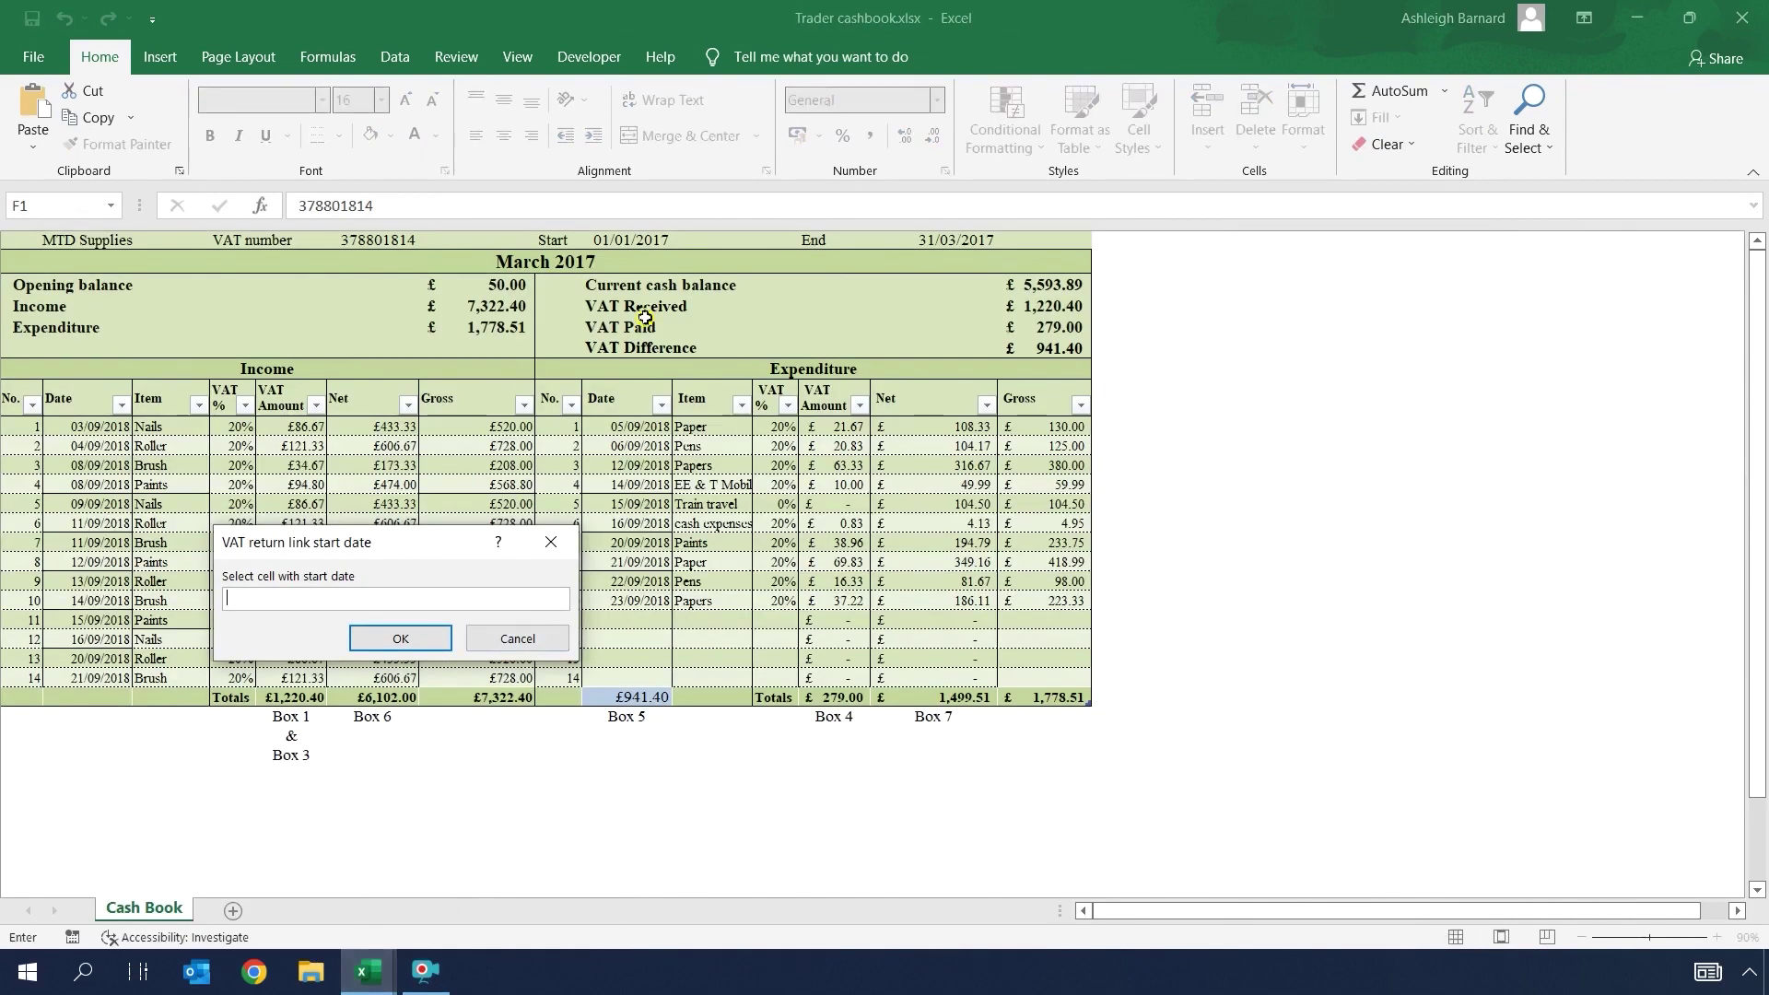
click(639, 240)
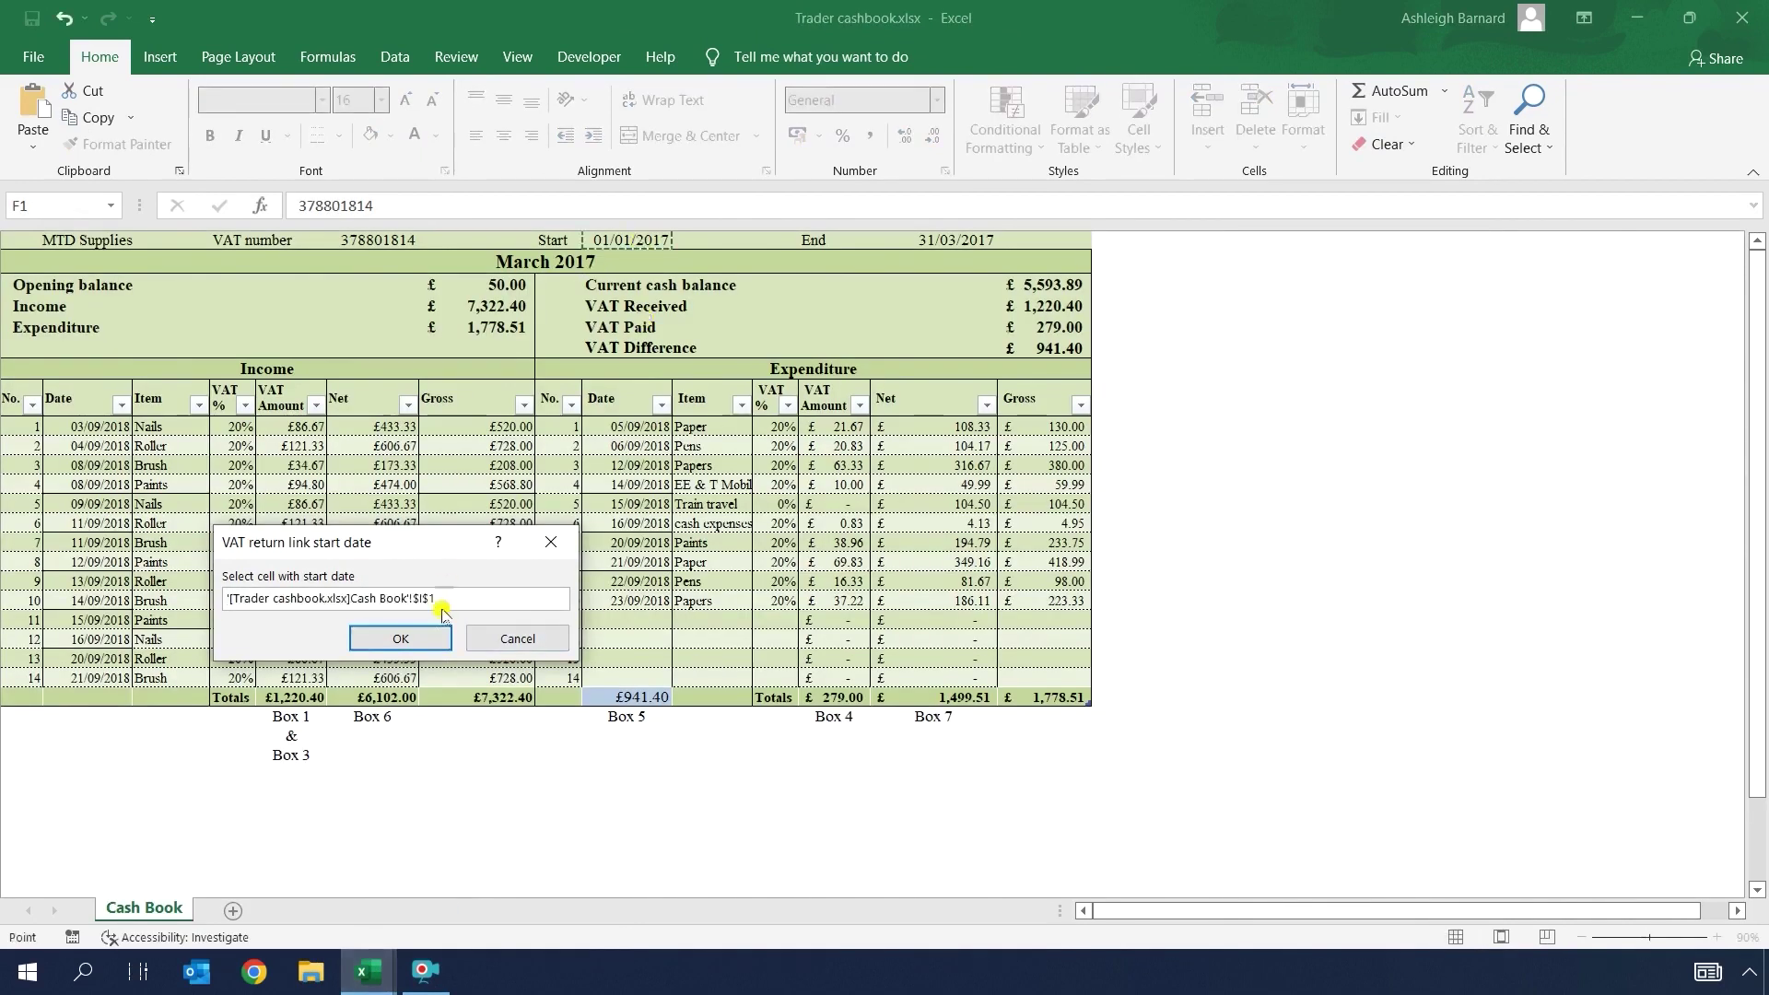
click(401, 638)
Step: Link D3 to the cashbook's 31/03/2017 end date in M1
mouse_move(369, 979)
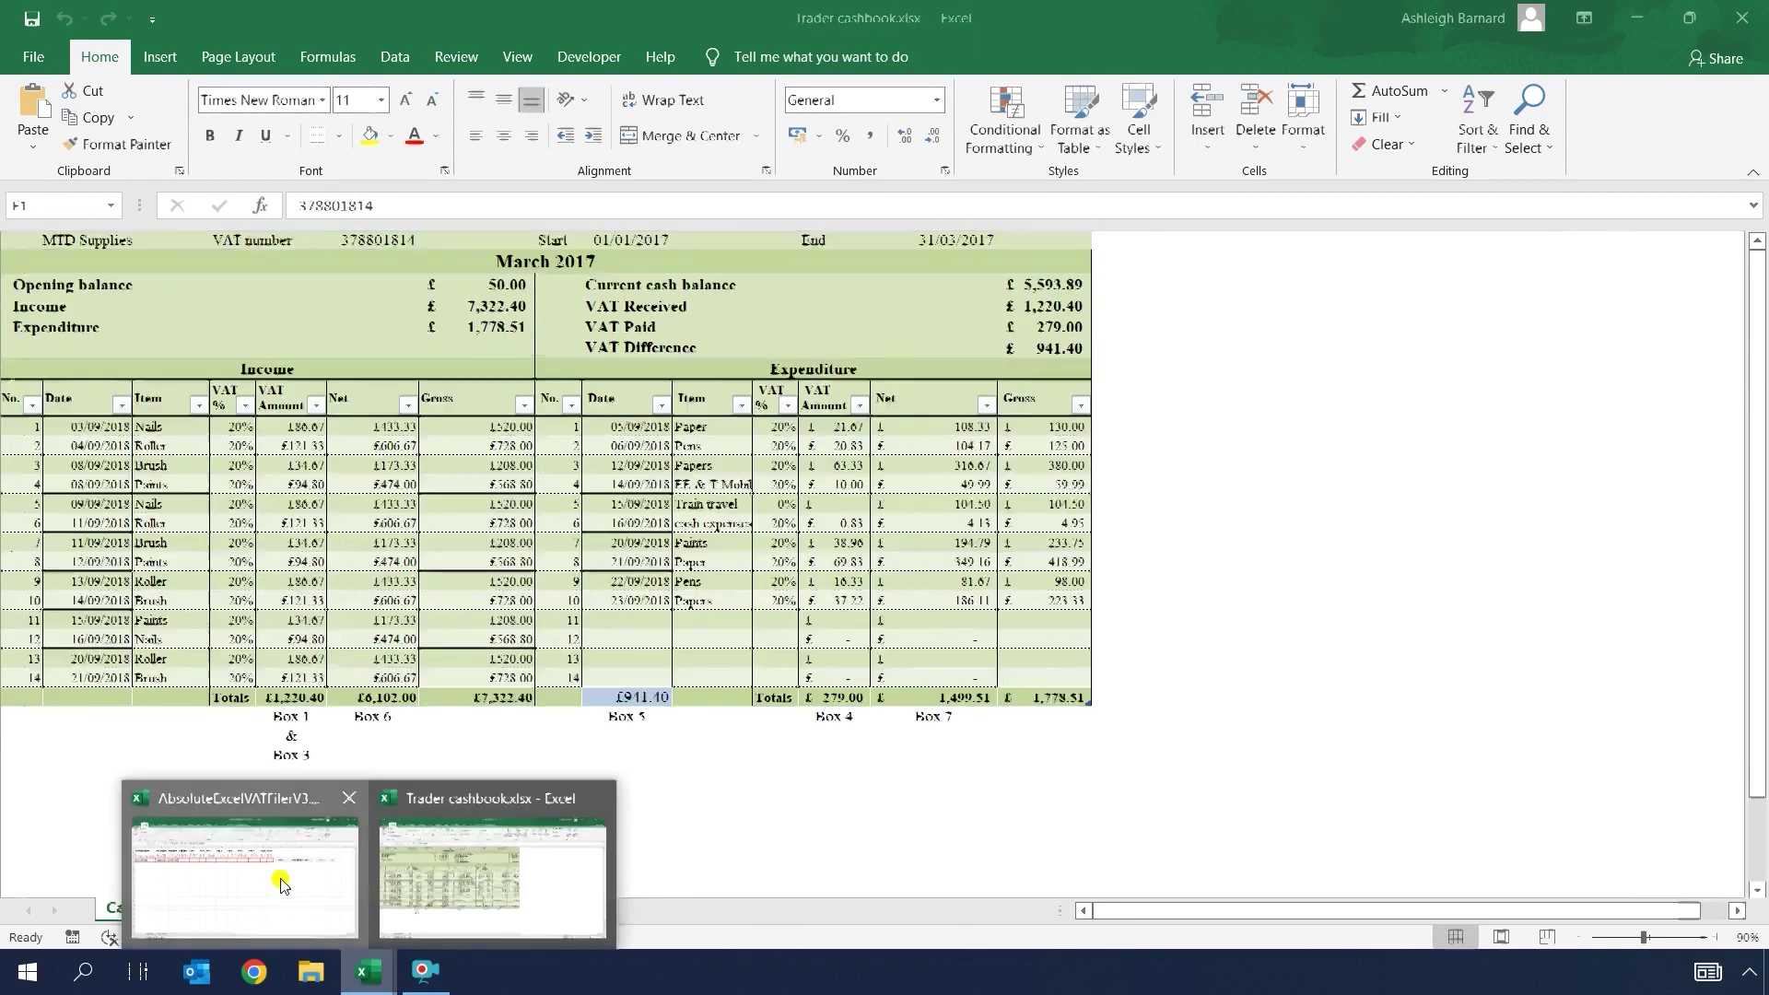
click(285, 903)
click(406, 333)
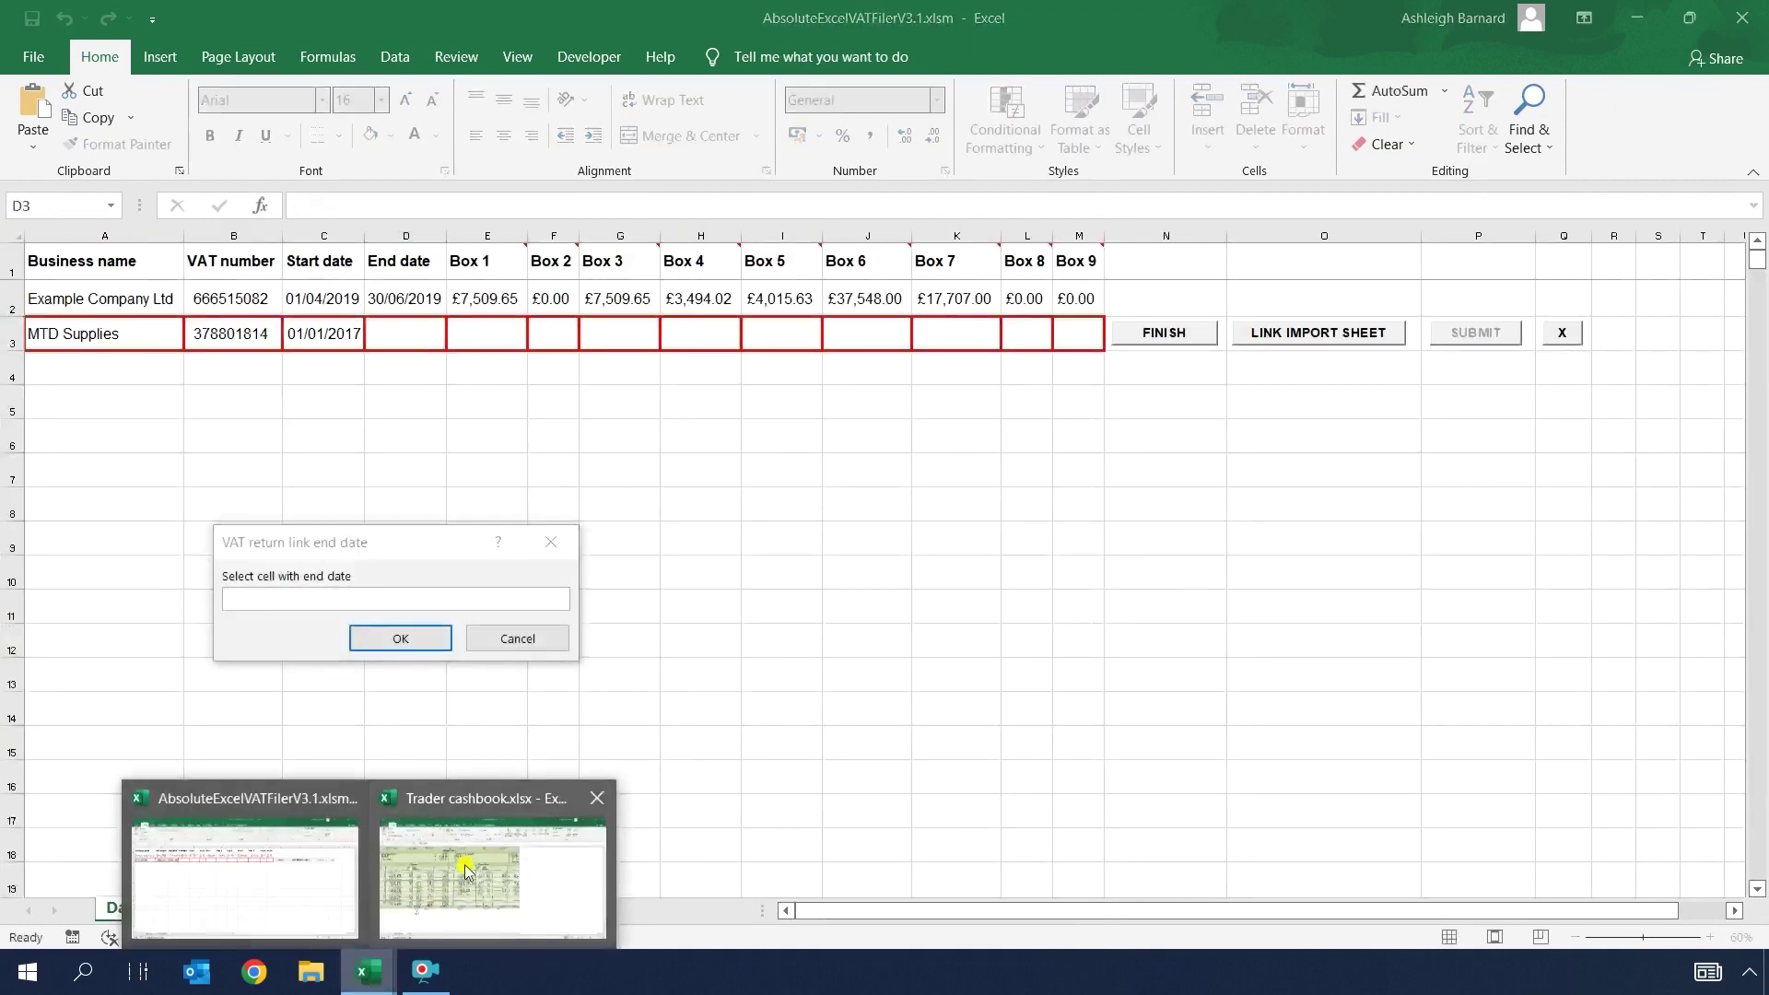
click(461, 866)
click(934, 240)
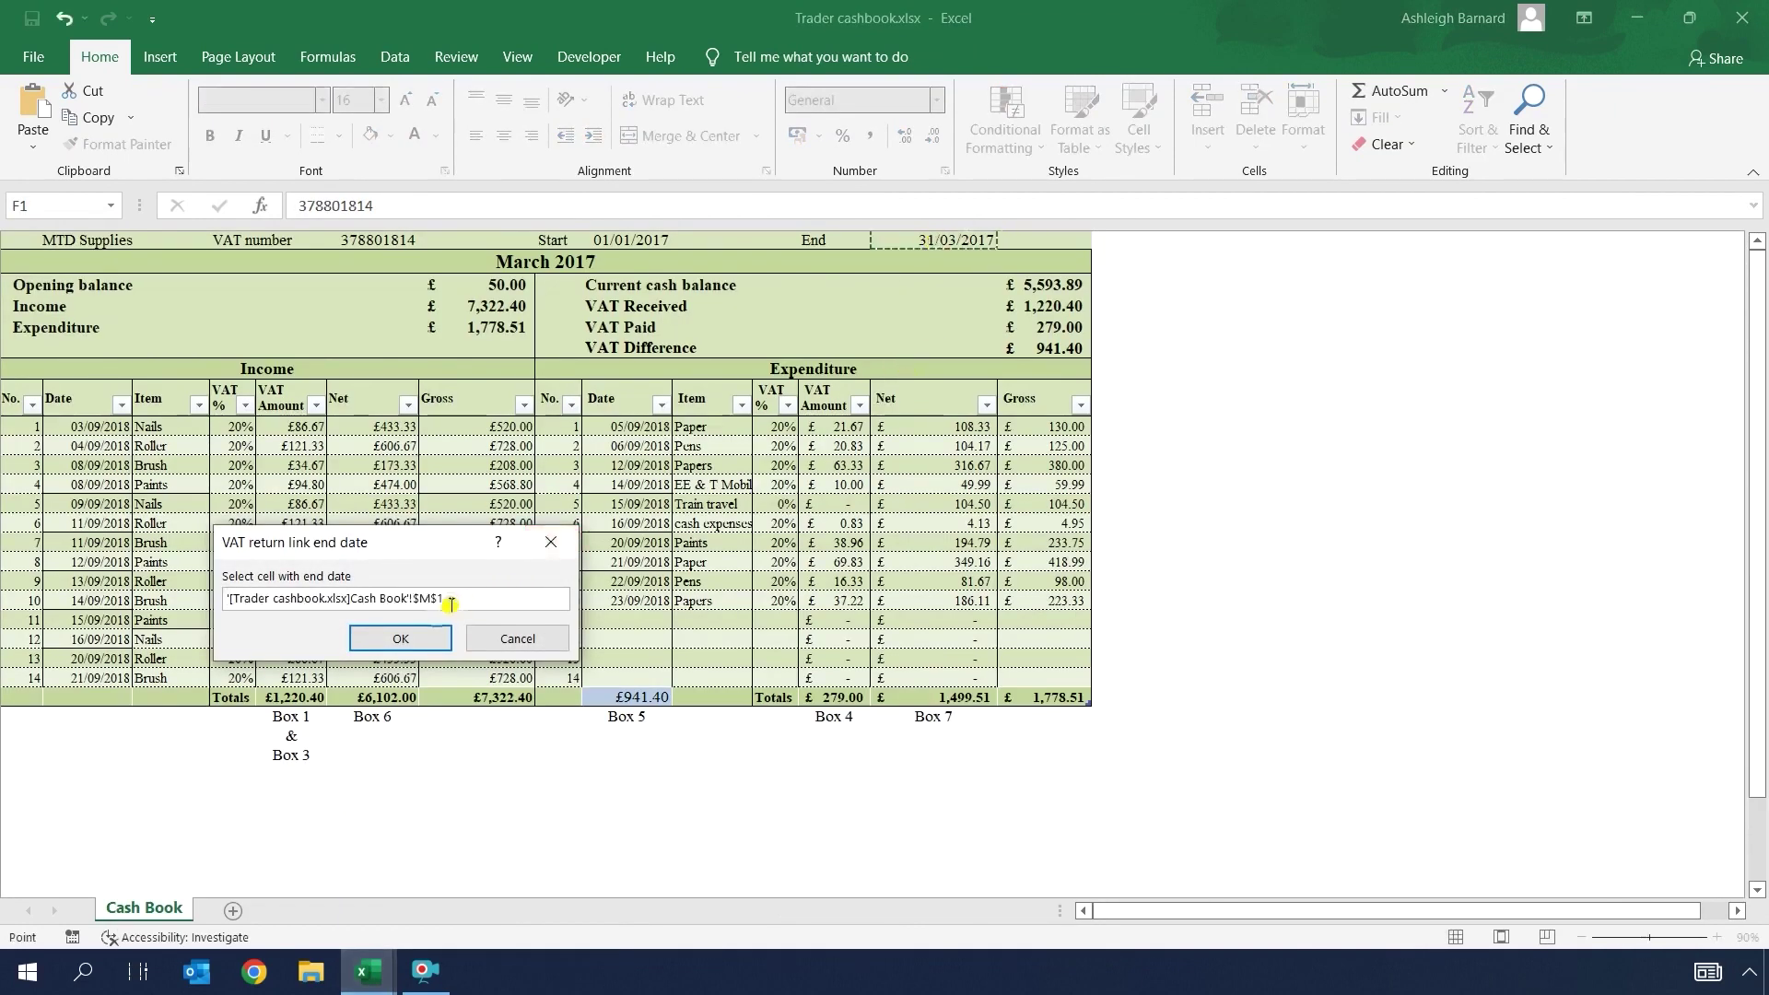
click(401, 637)
mouse_move(368, 979)
click(322, 908)
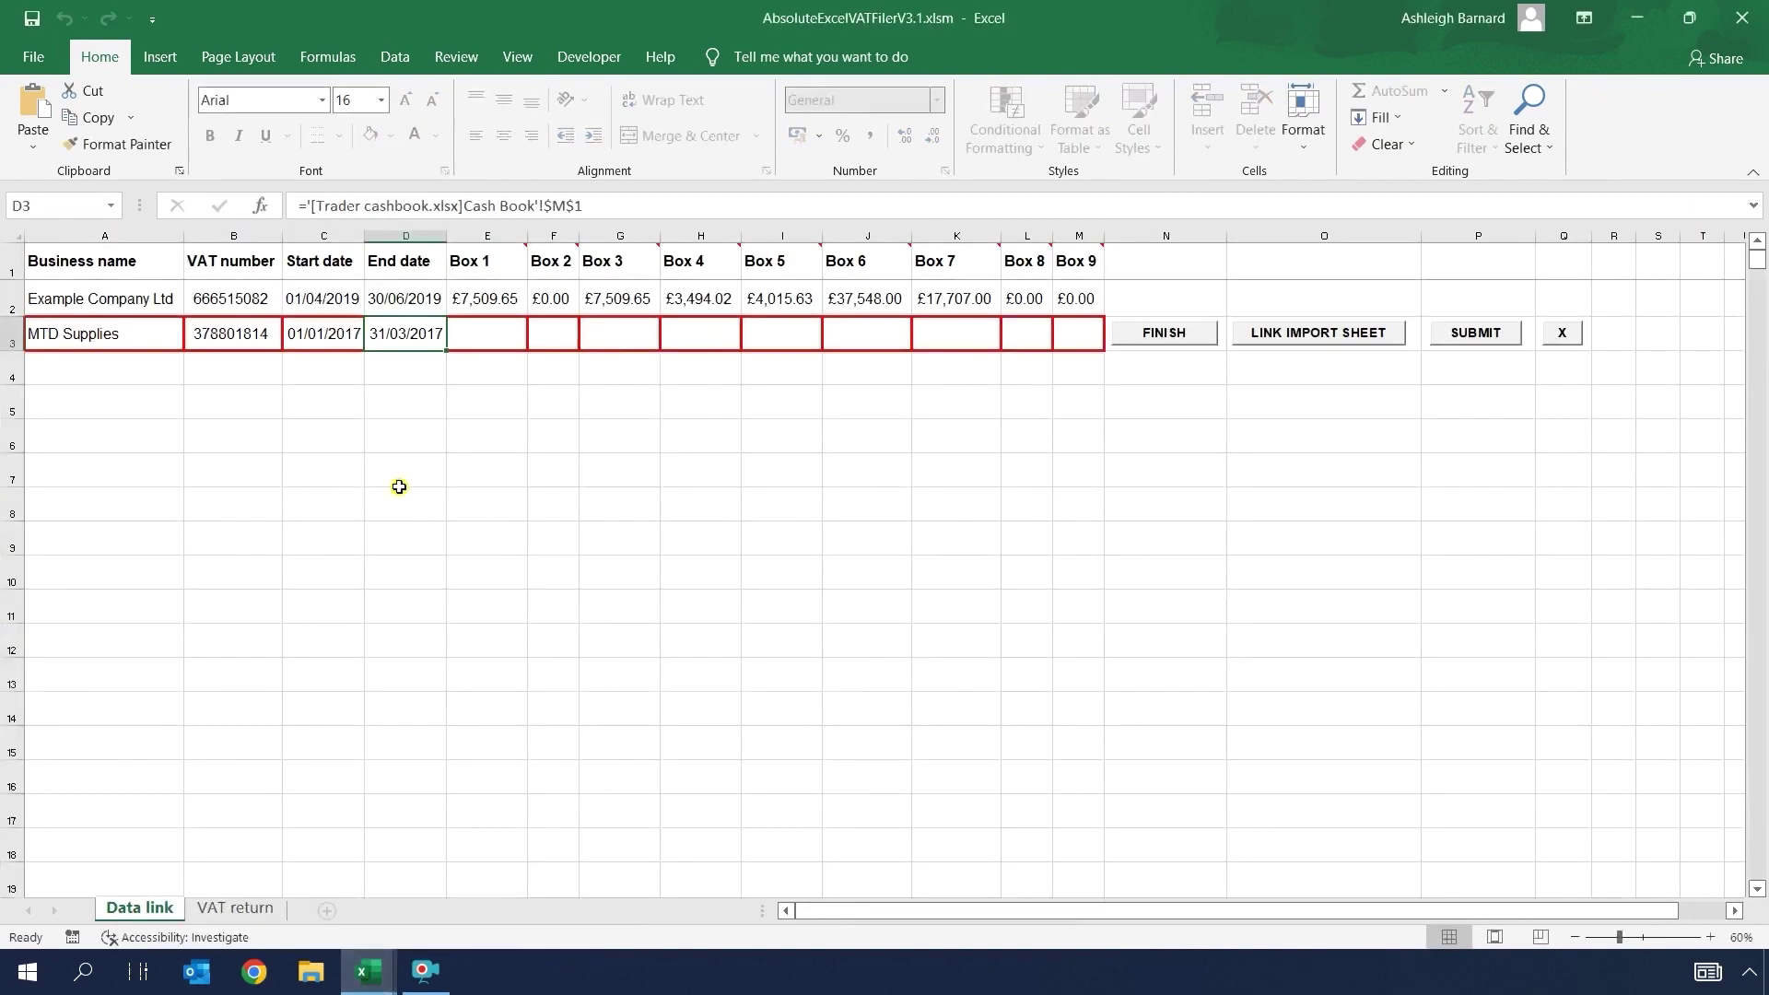
Step: Link Box 1 (E3) and Box 3 (G3) to the cashbook's £1,220.40 VAT total
click(491, 332)
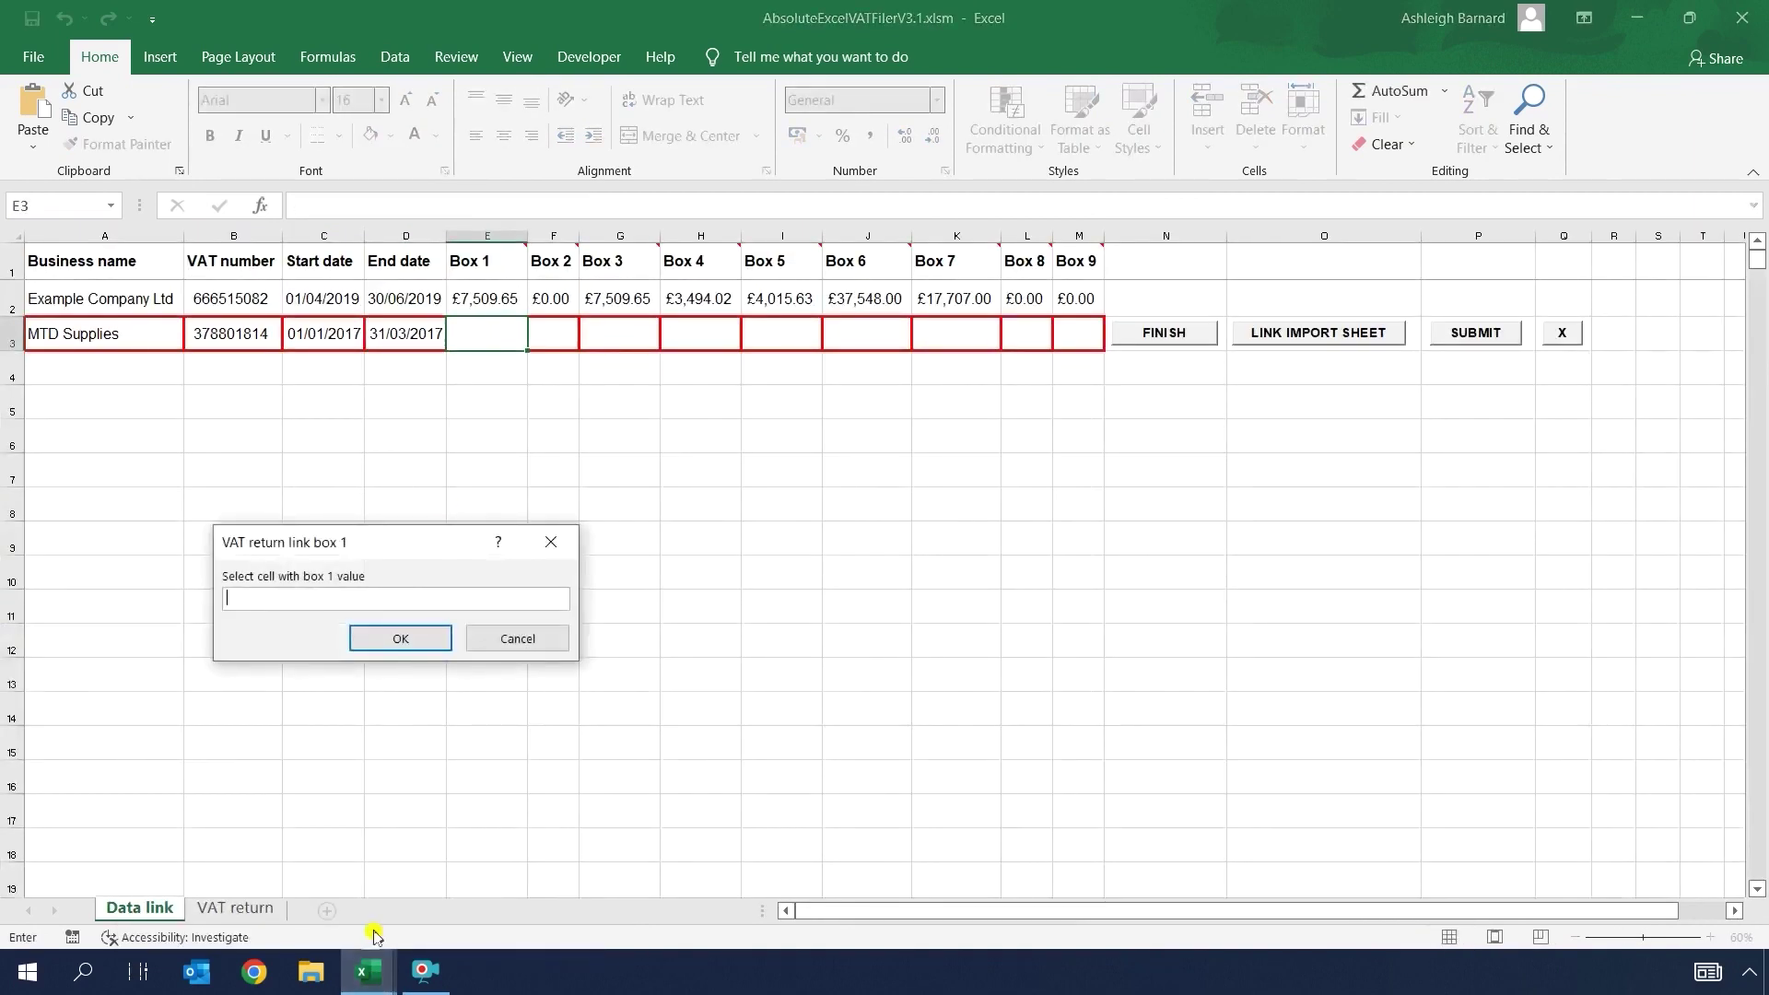
mouse_move(369, 977)
click(433, 870)
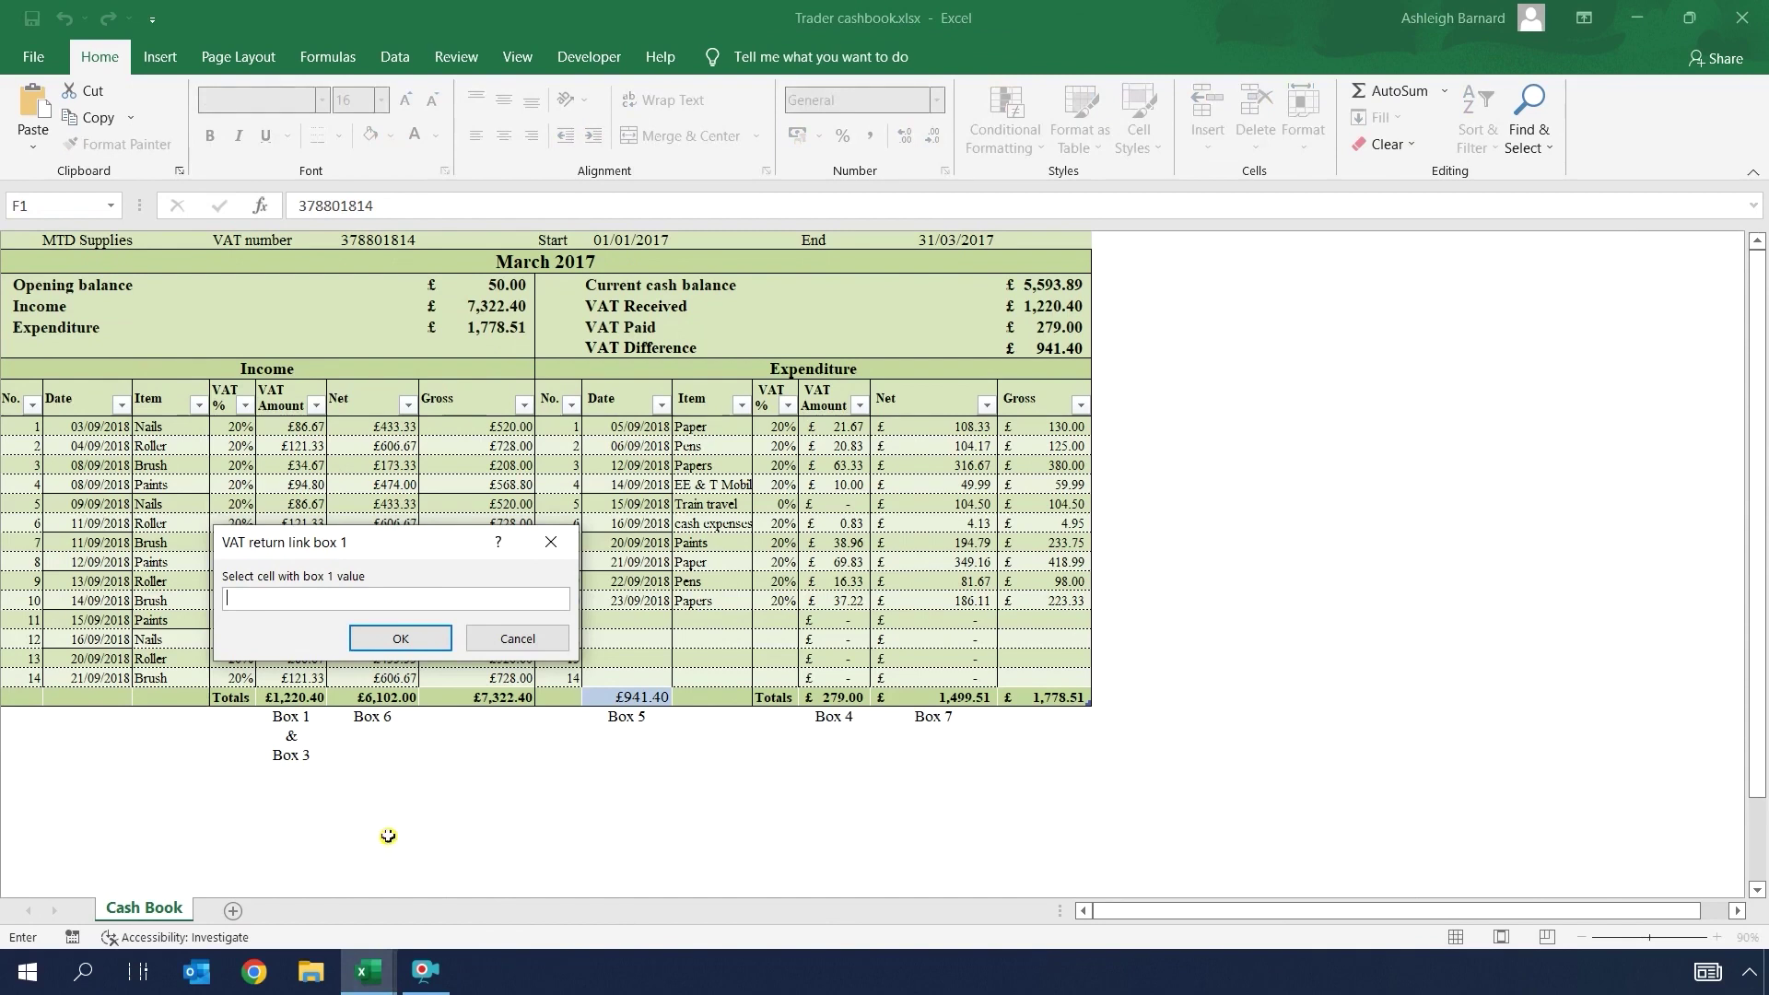
click(293, 698)
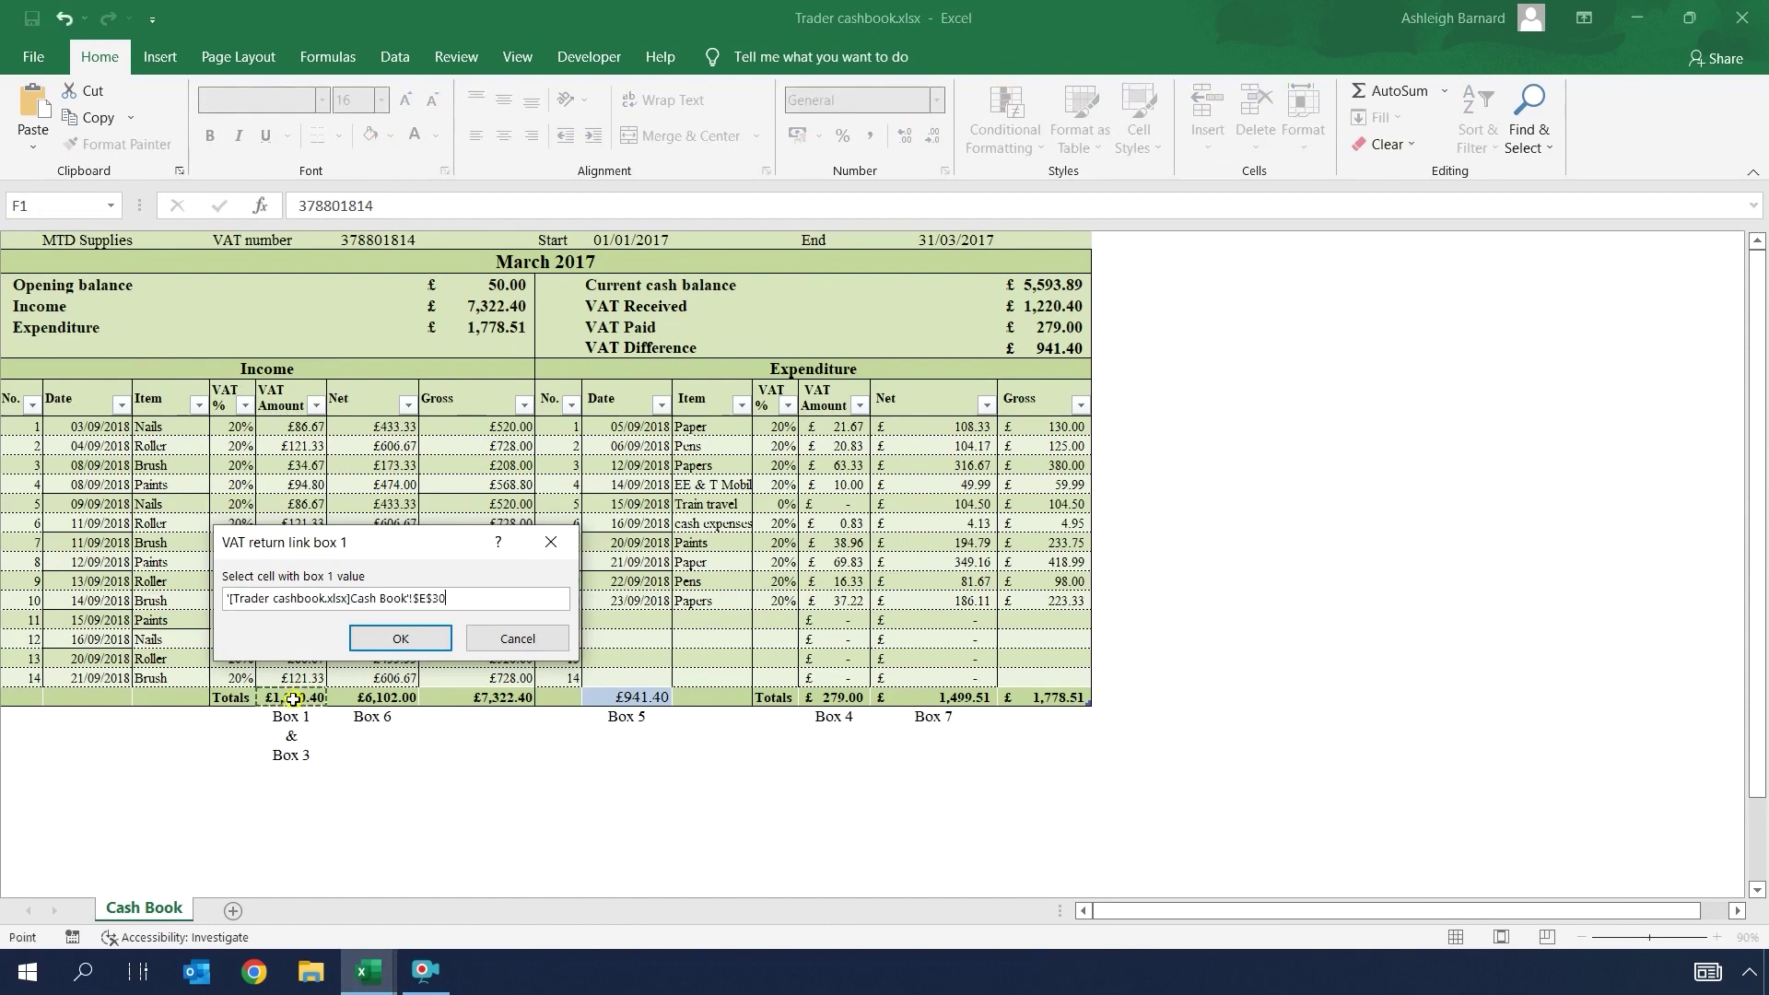
click(401, 638)
mouse_move(369, 972)
click(240, 870)
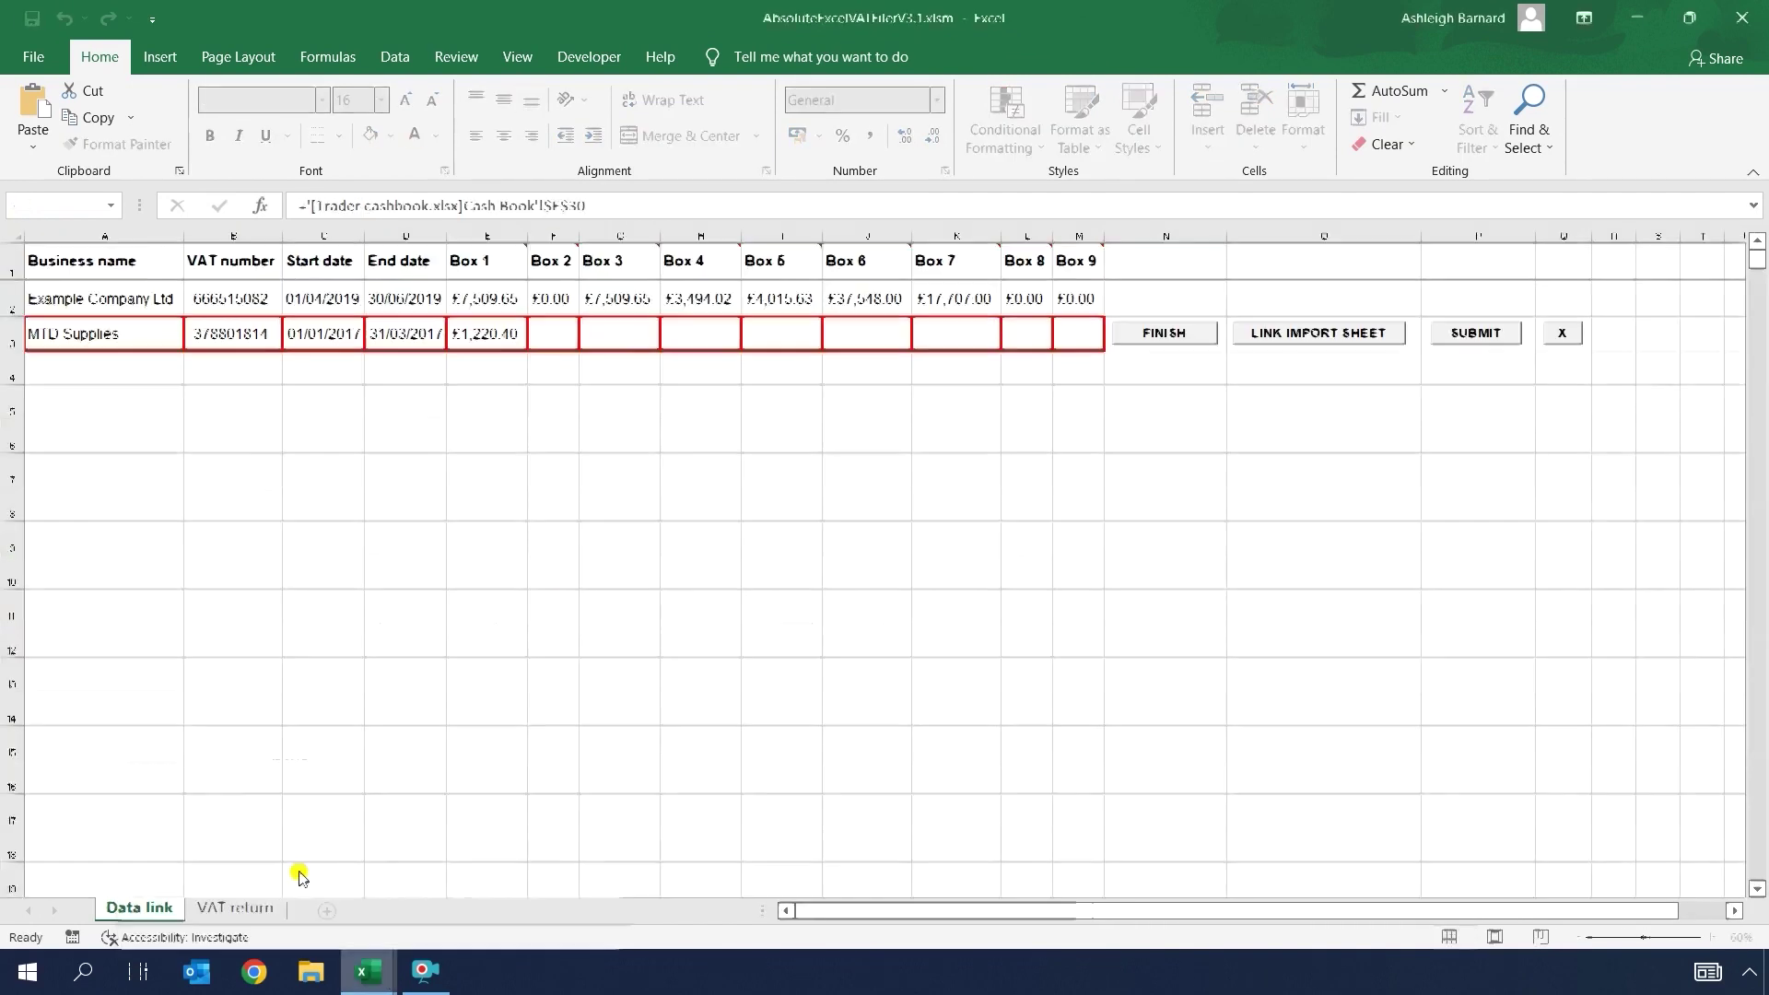
click(623, 322)
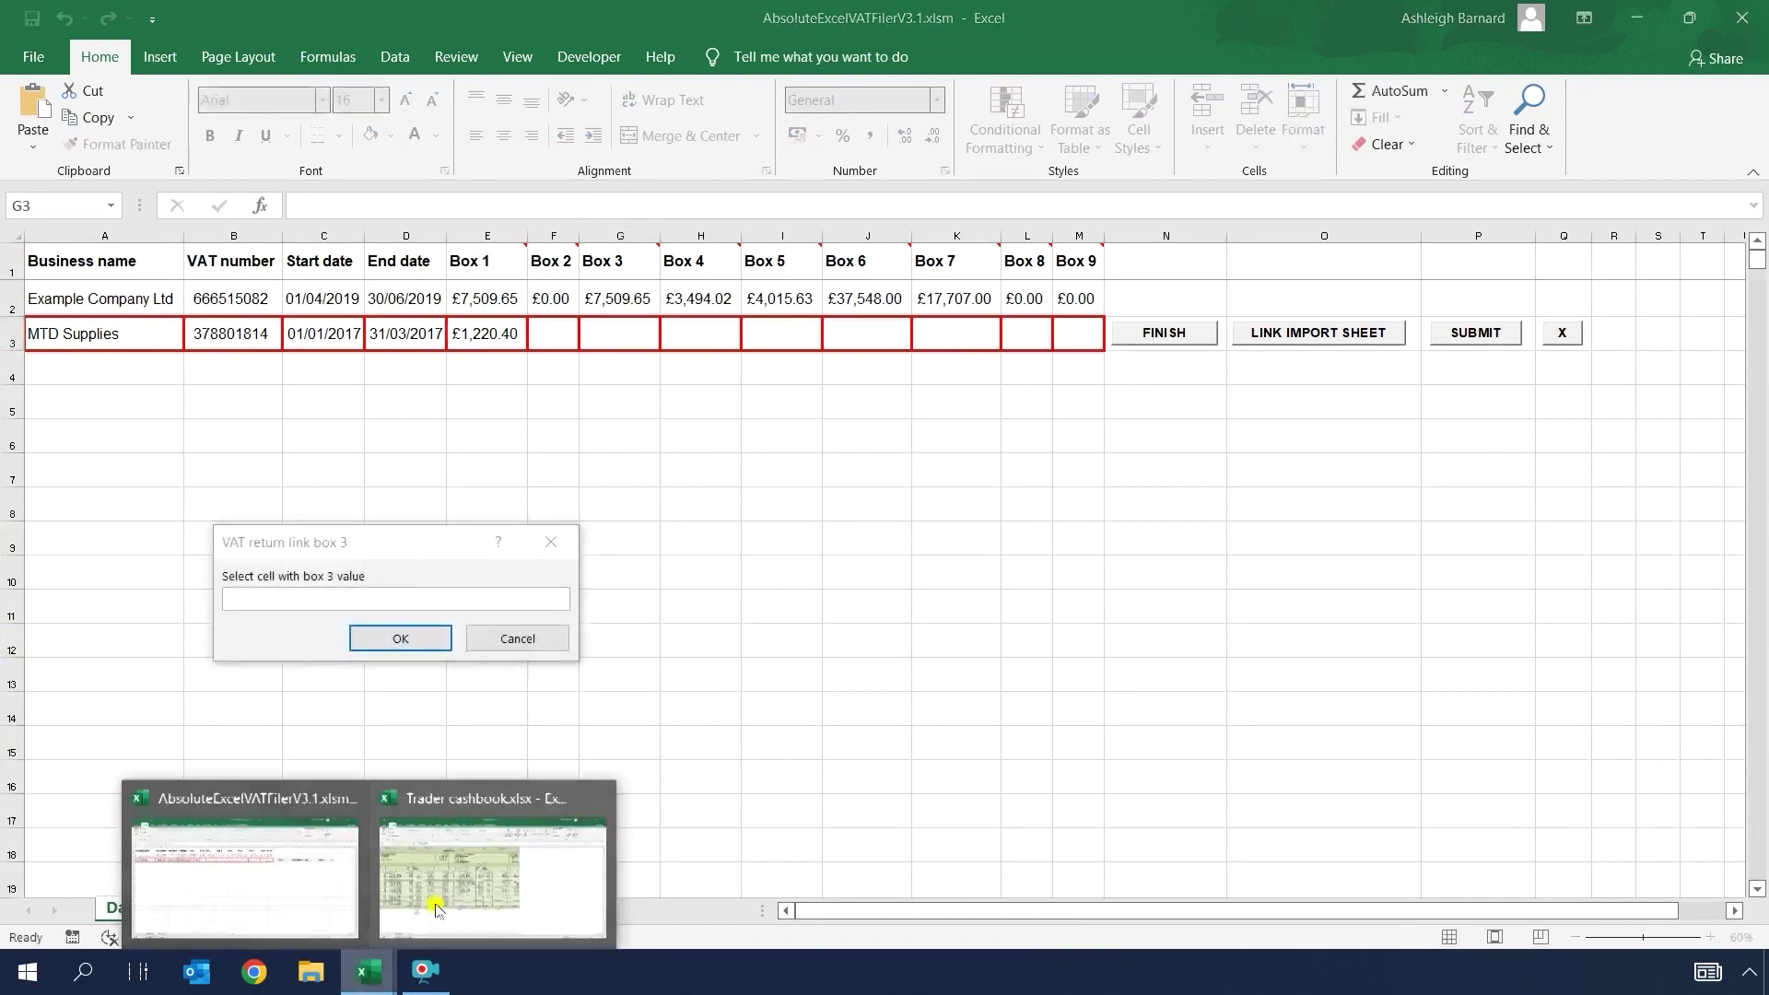
click(433, 871)
click(295, 706)
click(400, 638)
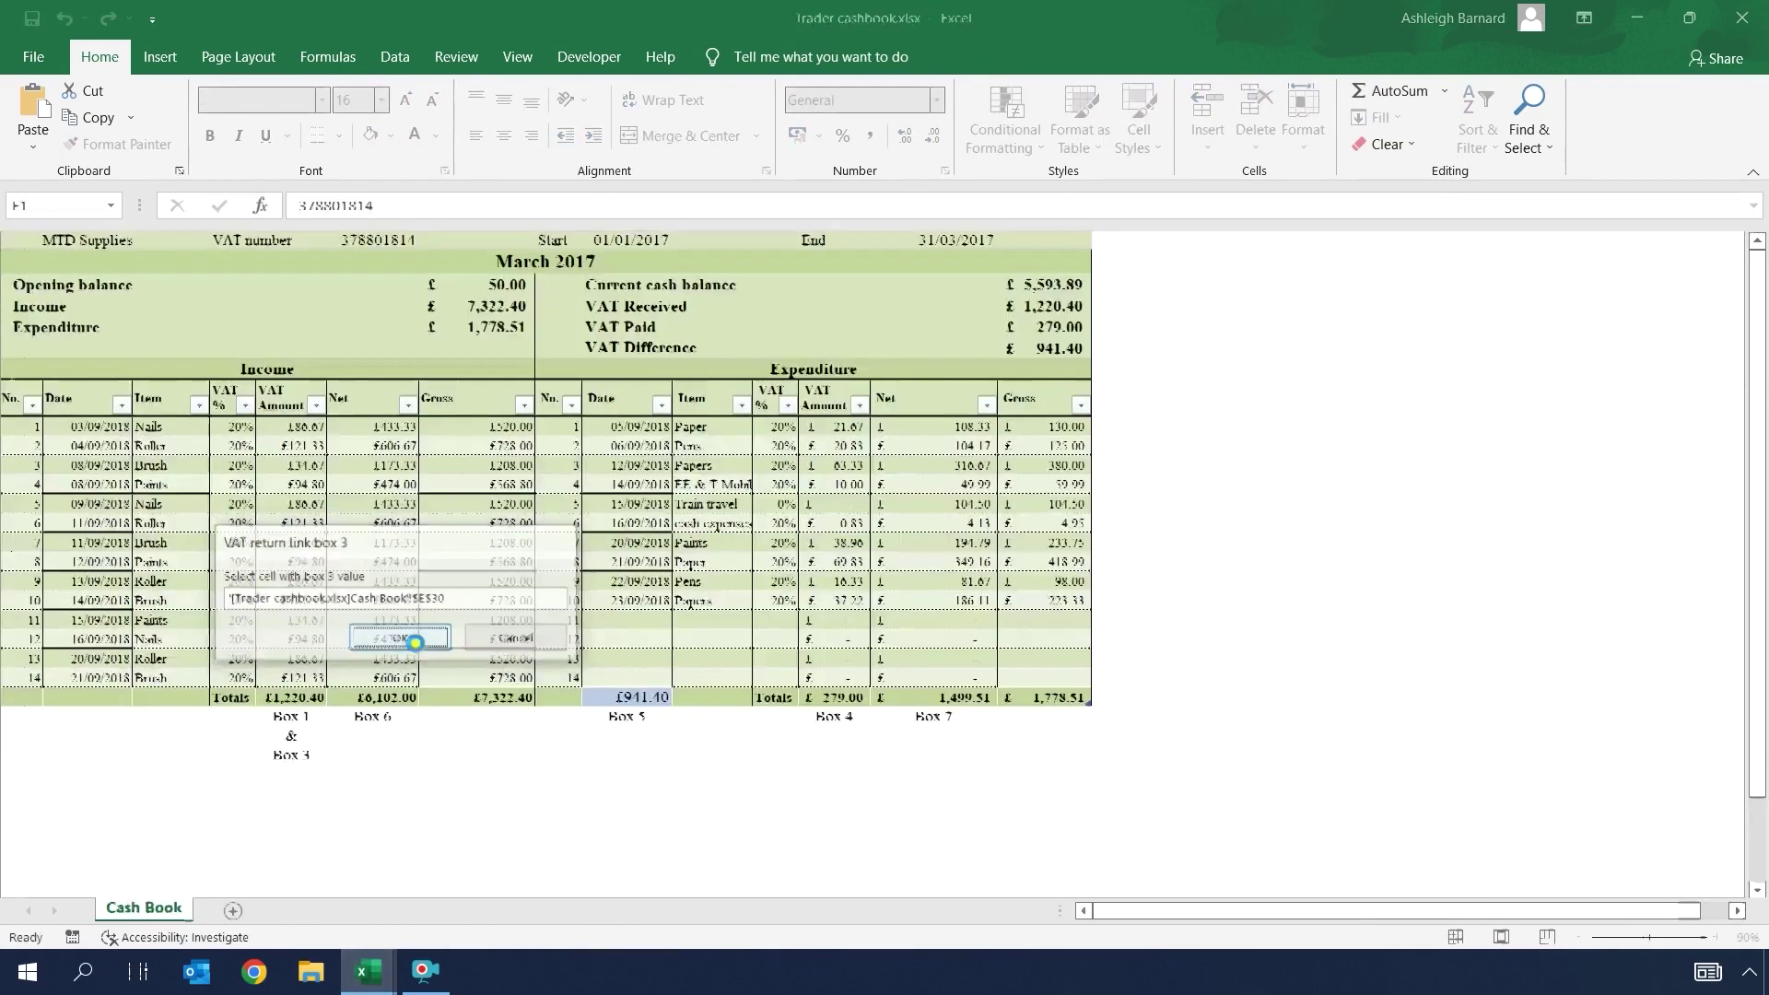
mouse_move(369, 975)
click(240, 871)
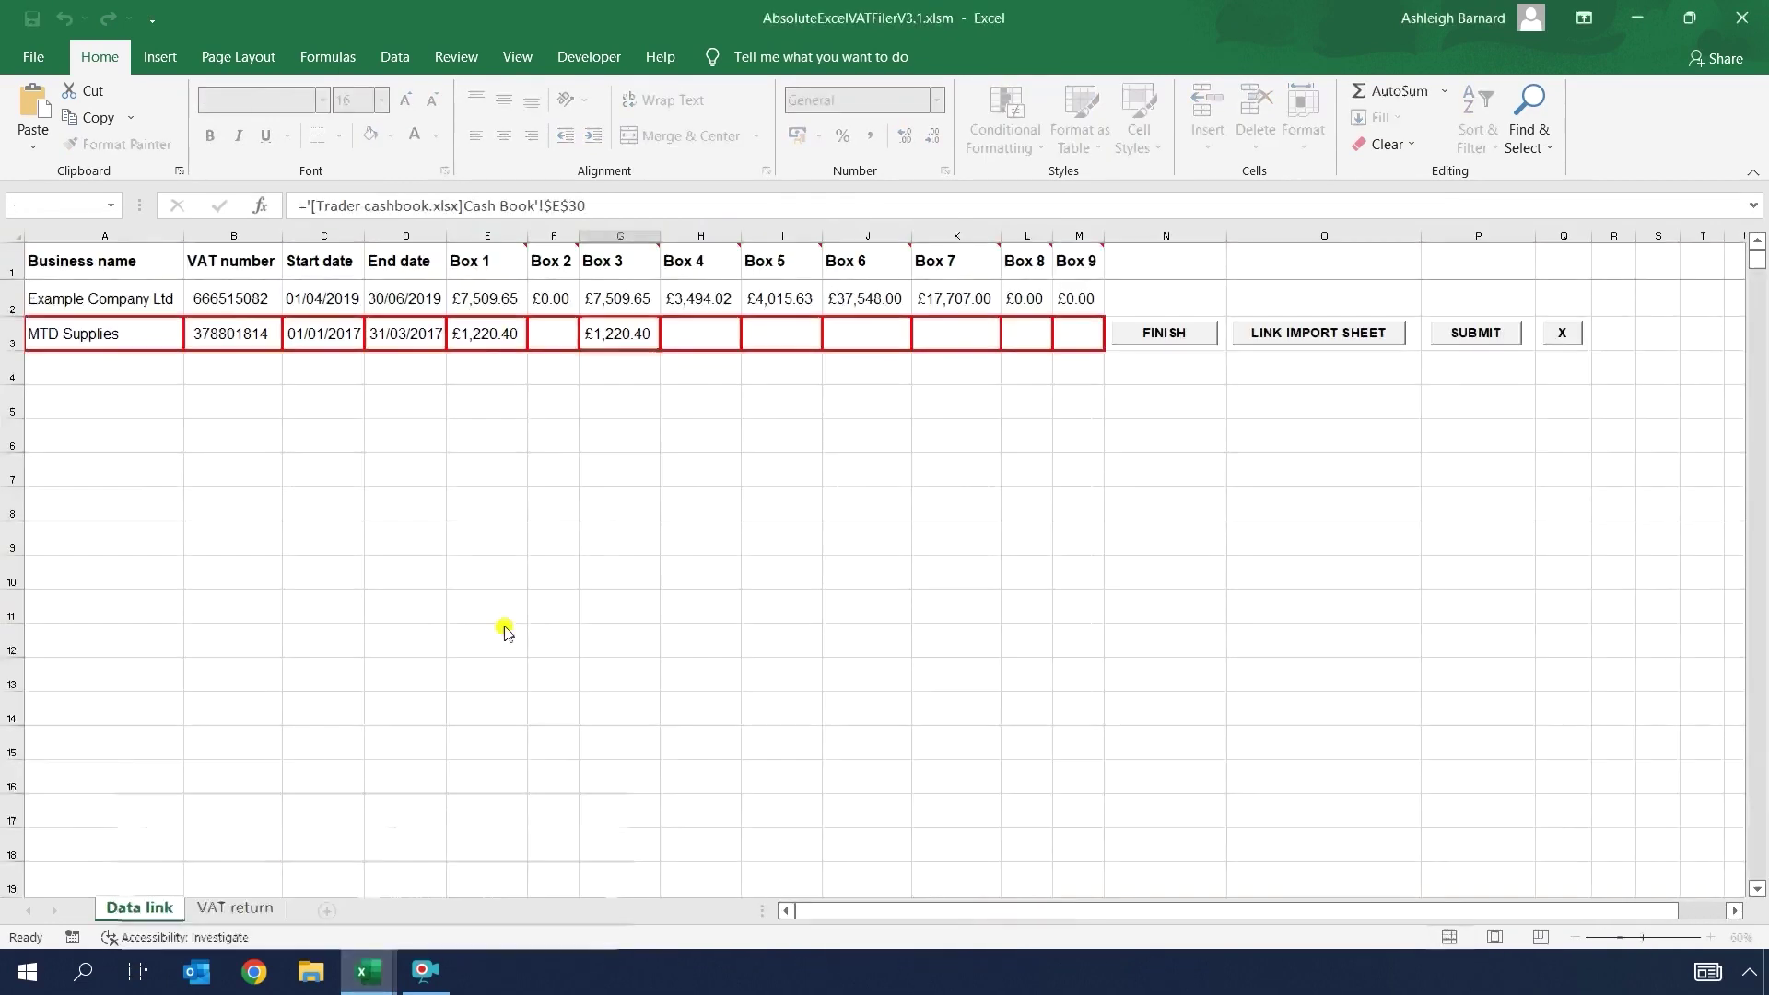
Step: Link Box 4 (H3) to the £279.00 expenditure VAT total and Box 5 to £941.40
click(702, 336)
mouse_move(368, 971)
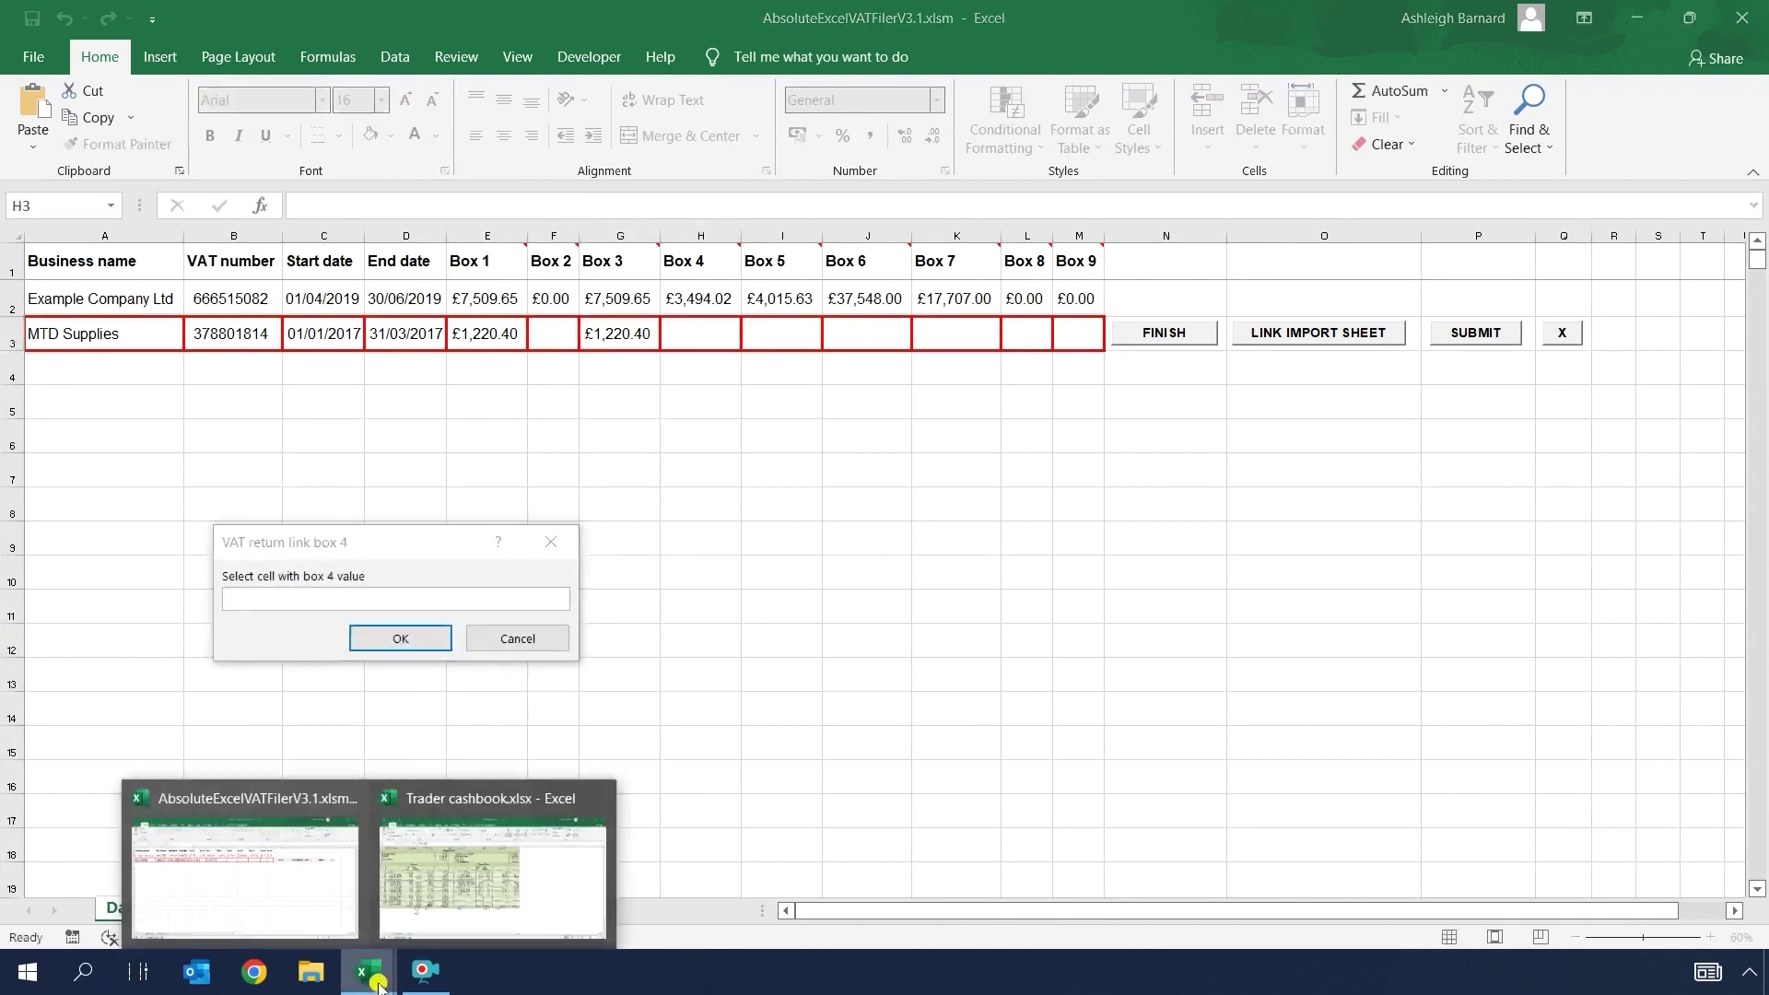
click(446, 873)
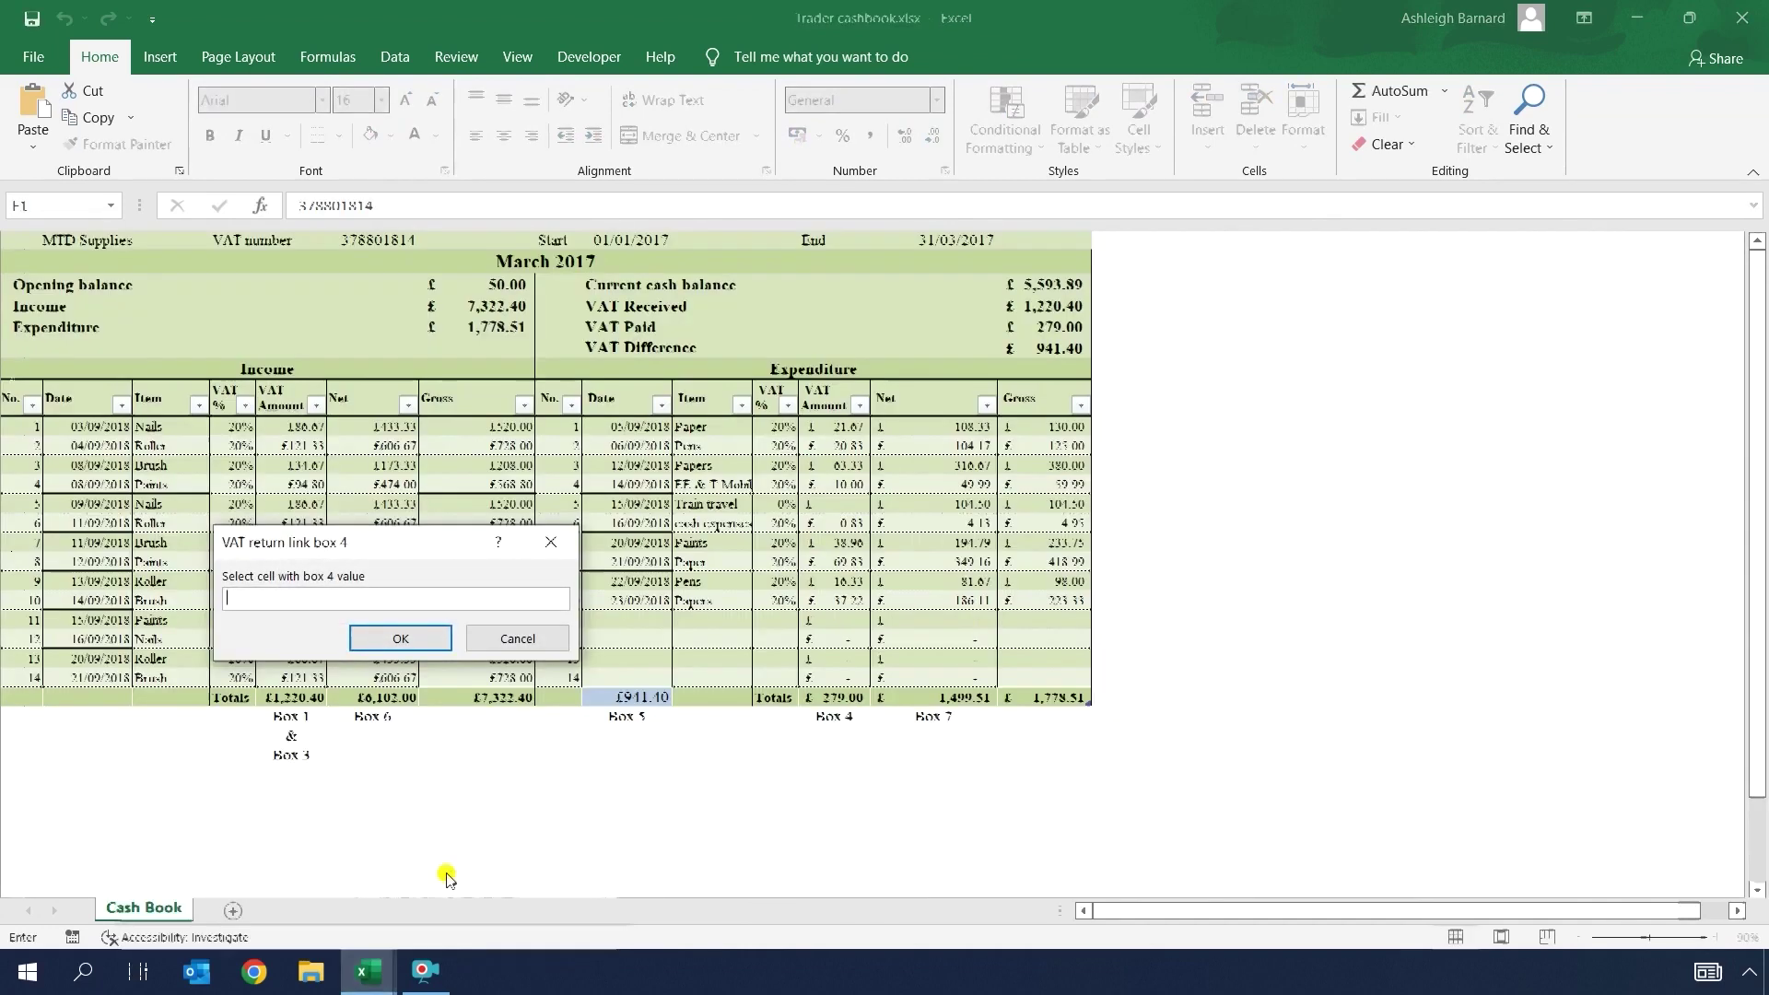
click(838, 699)
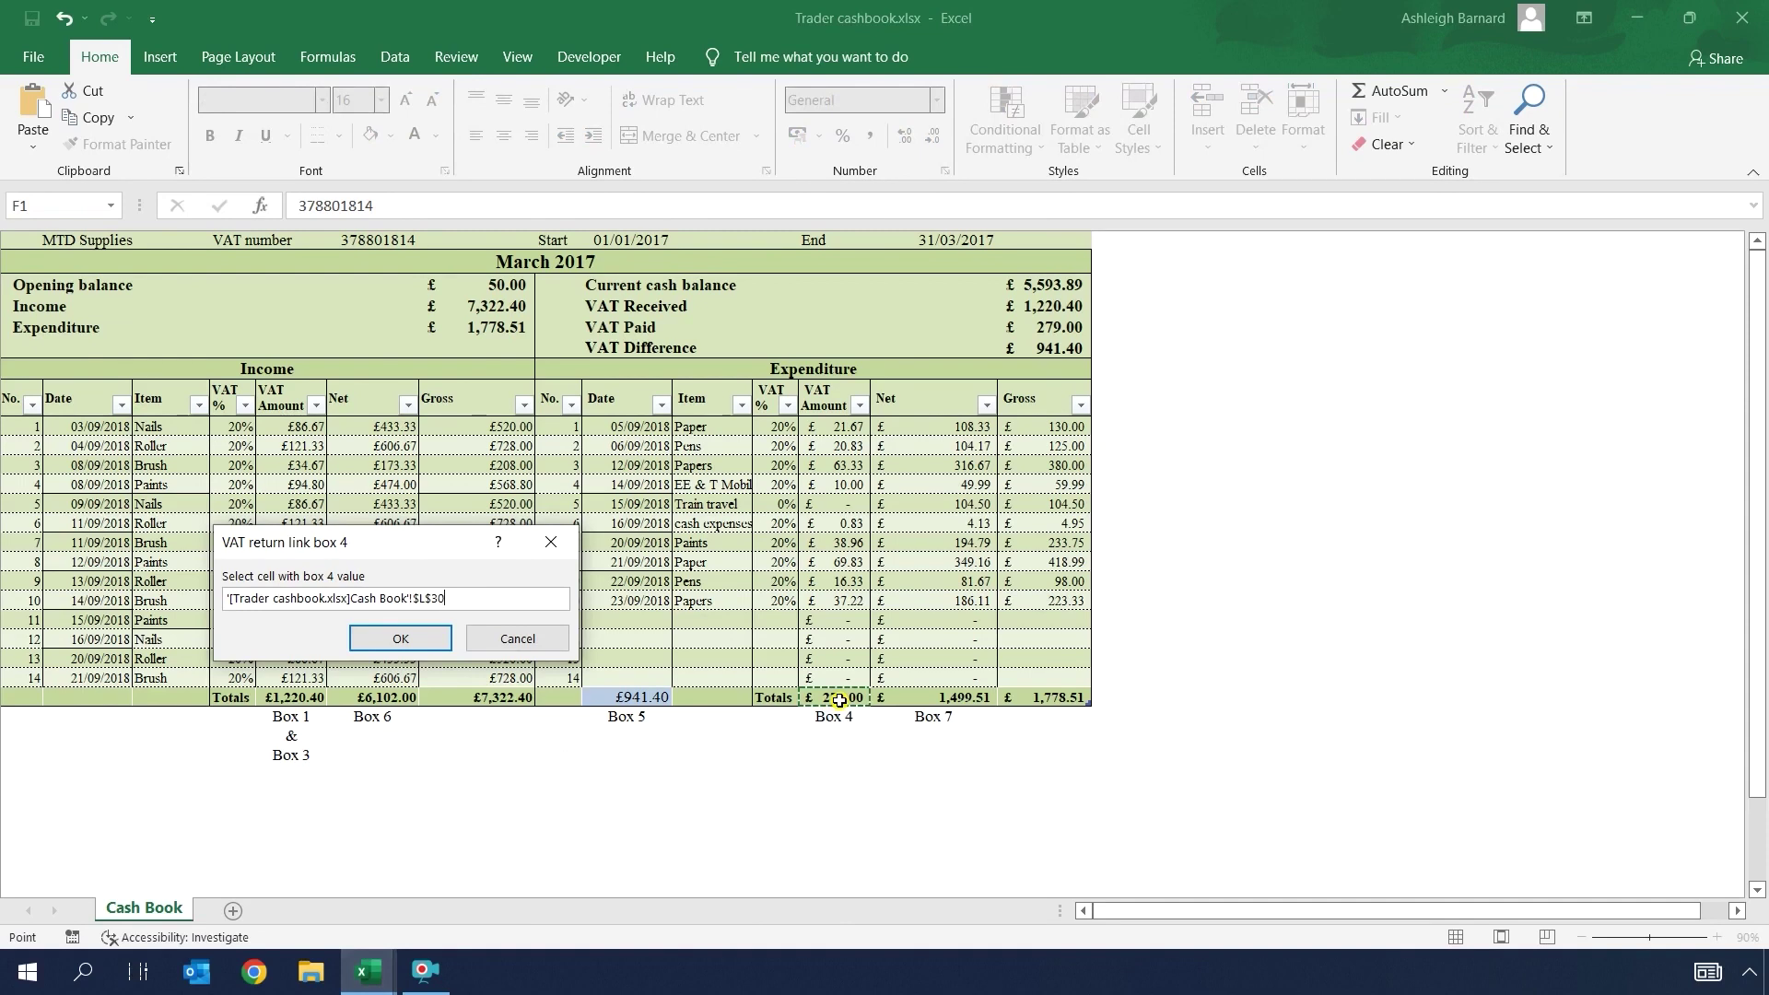
click(400, 638)
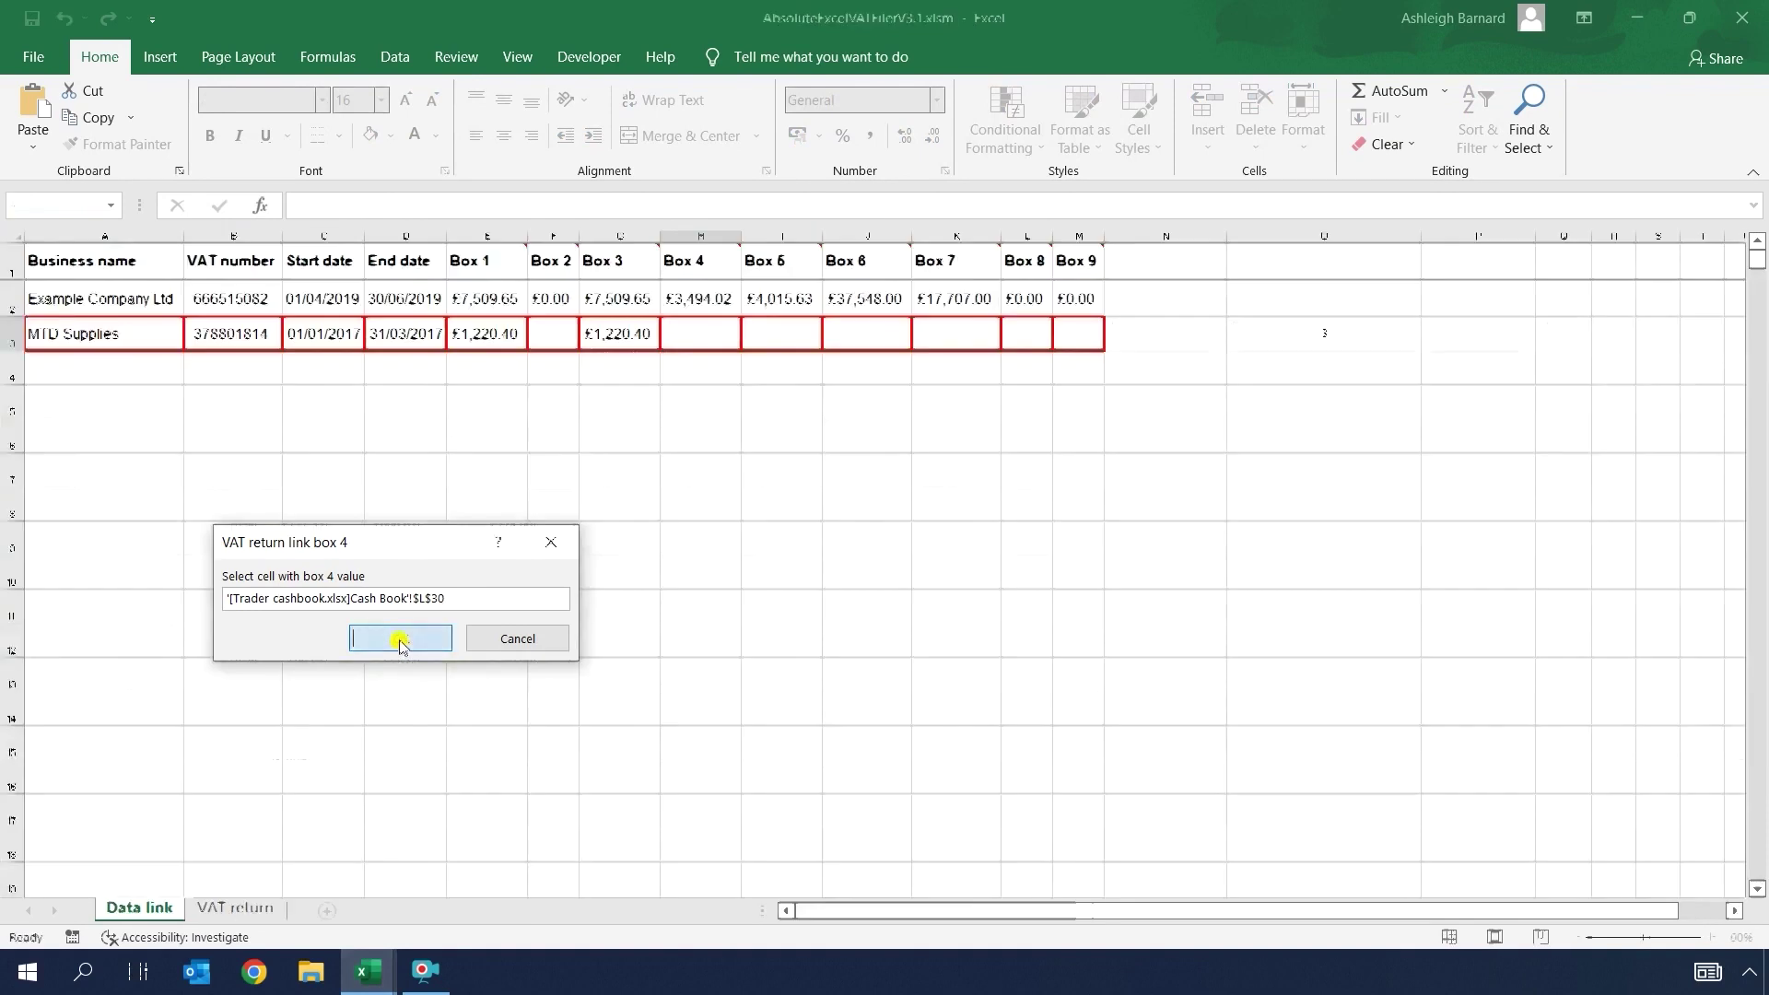
mouse_move(369, 972)
click(307, 889)
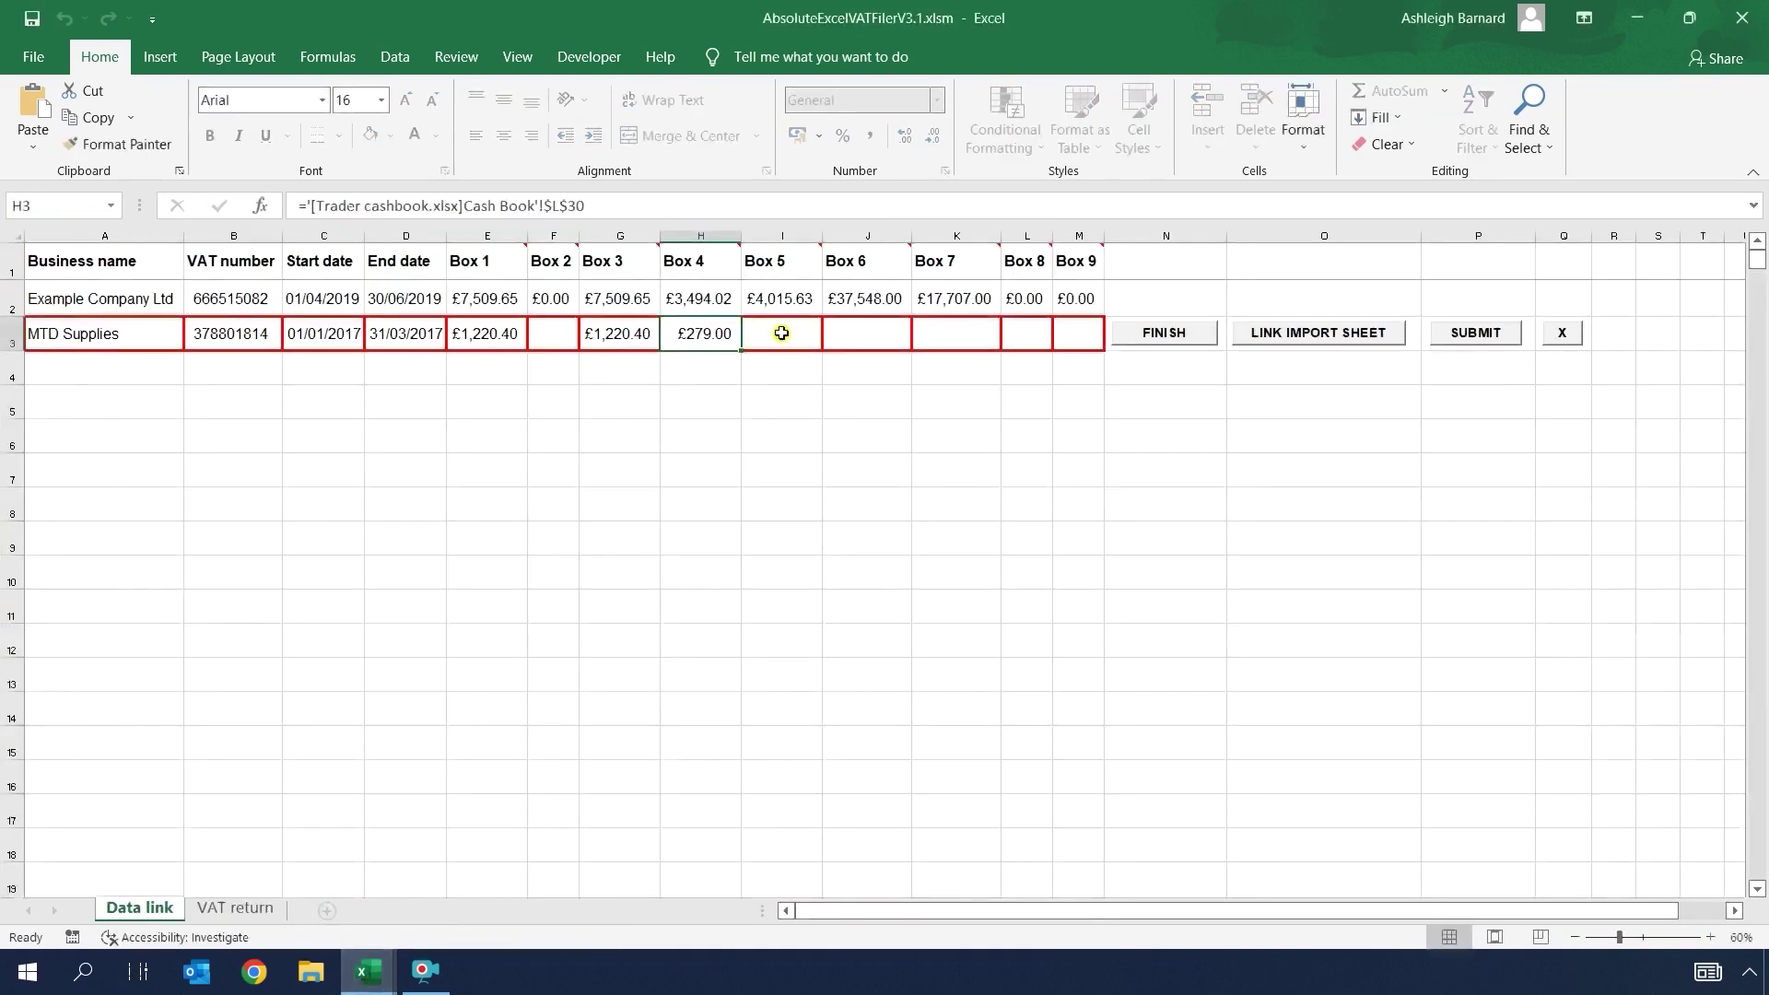
click(480, 888)
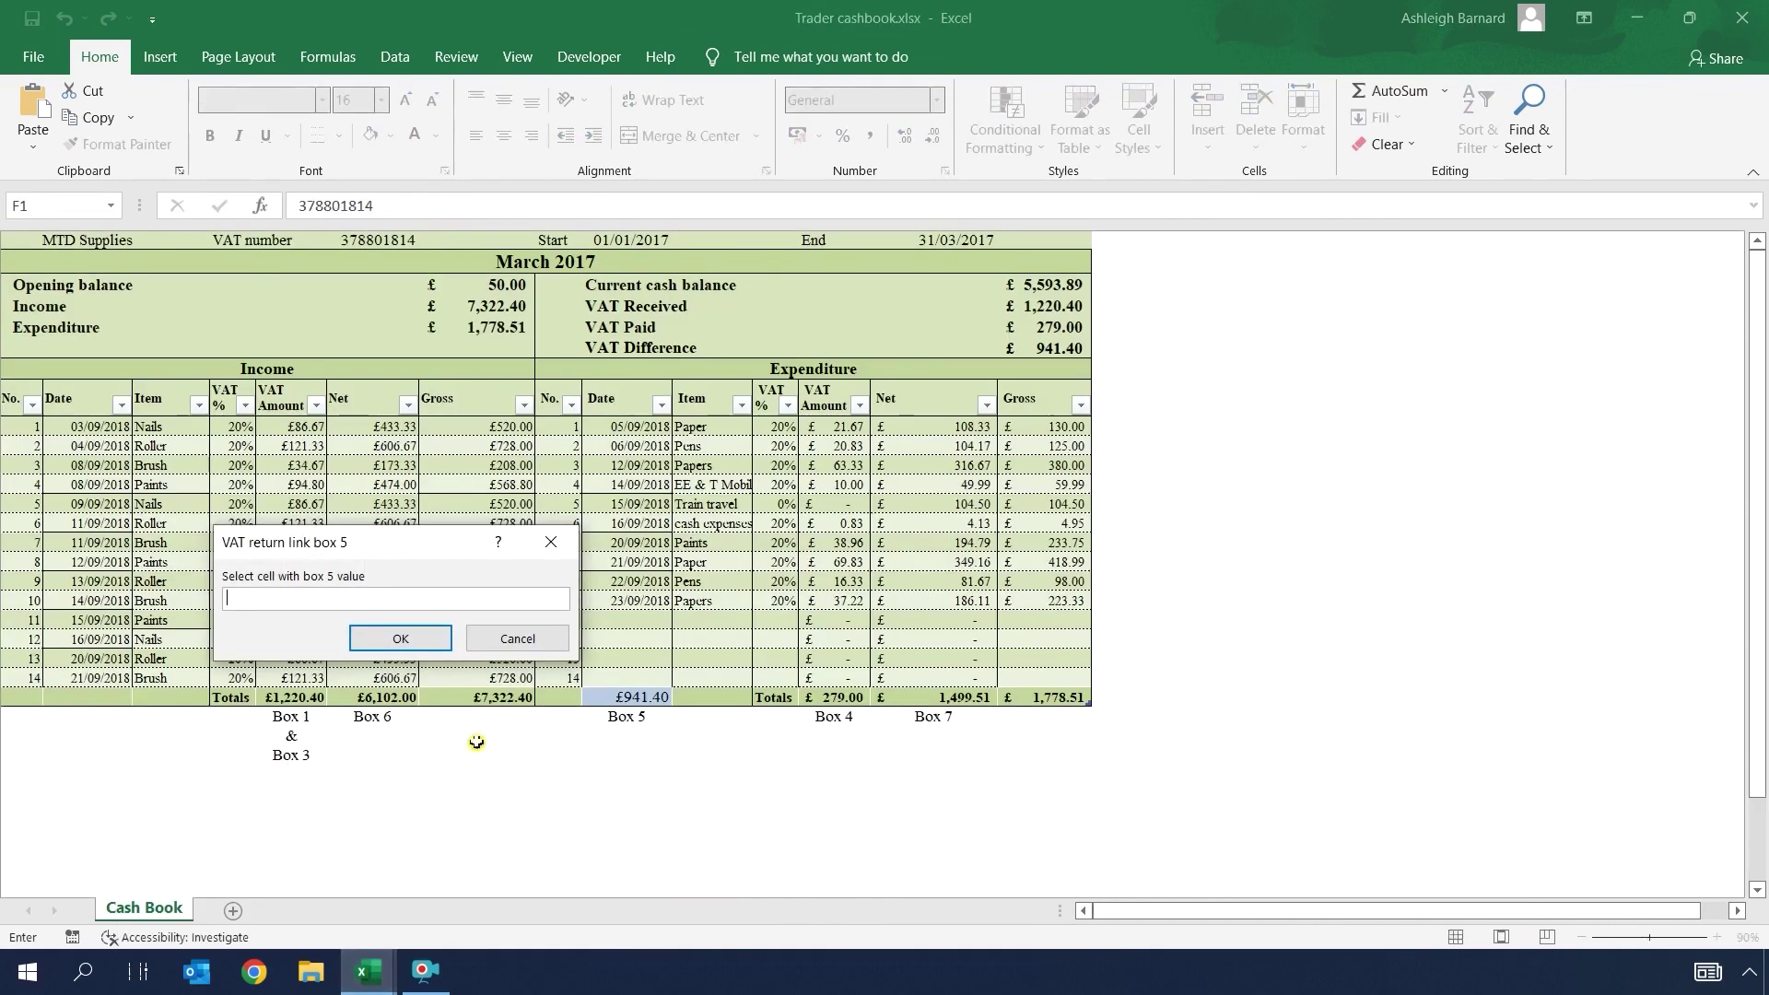
click(614, 698)
click(433, 638)
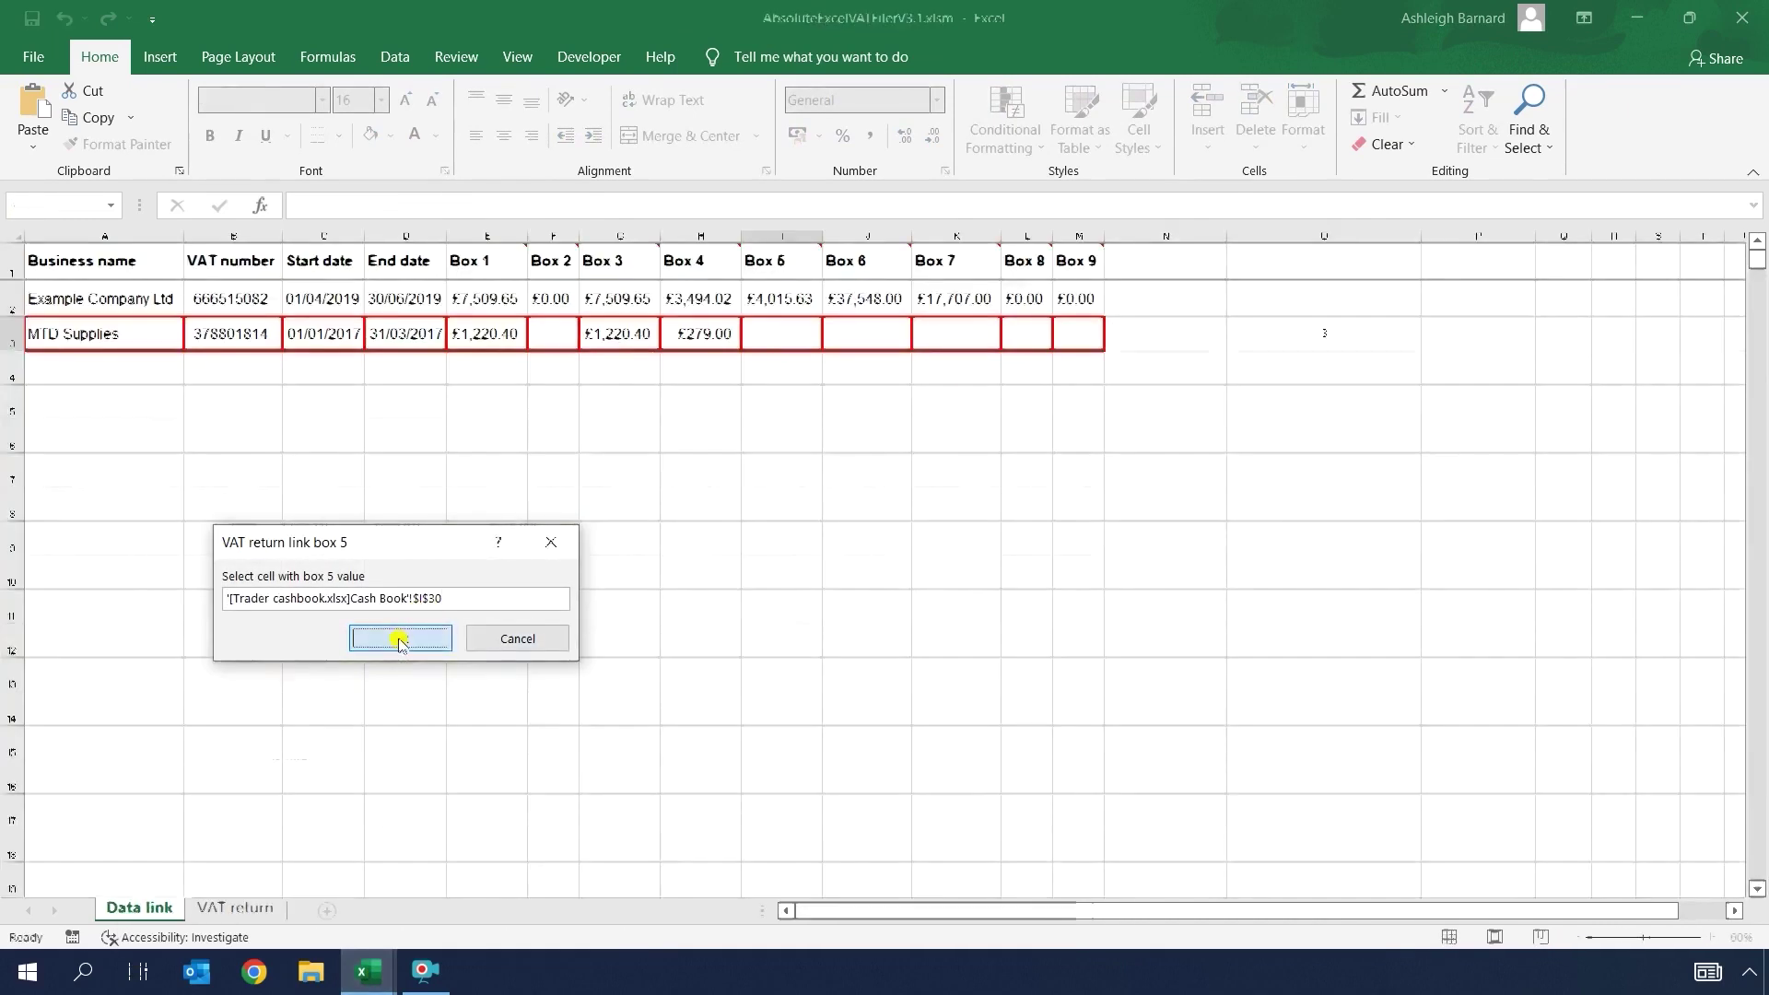
mouse_move(368, 972)
click(307, 884)
Step: Link Box 6 to the £6,102.00 total and Box 7 to the £1,499.51 total
click(832, 334)
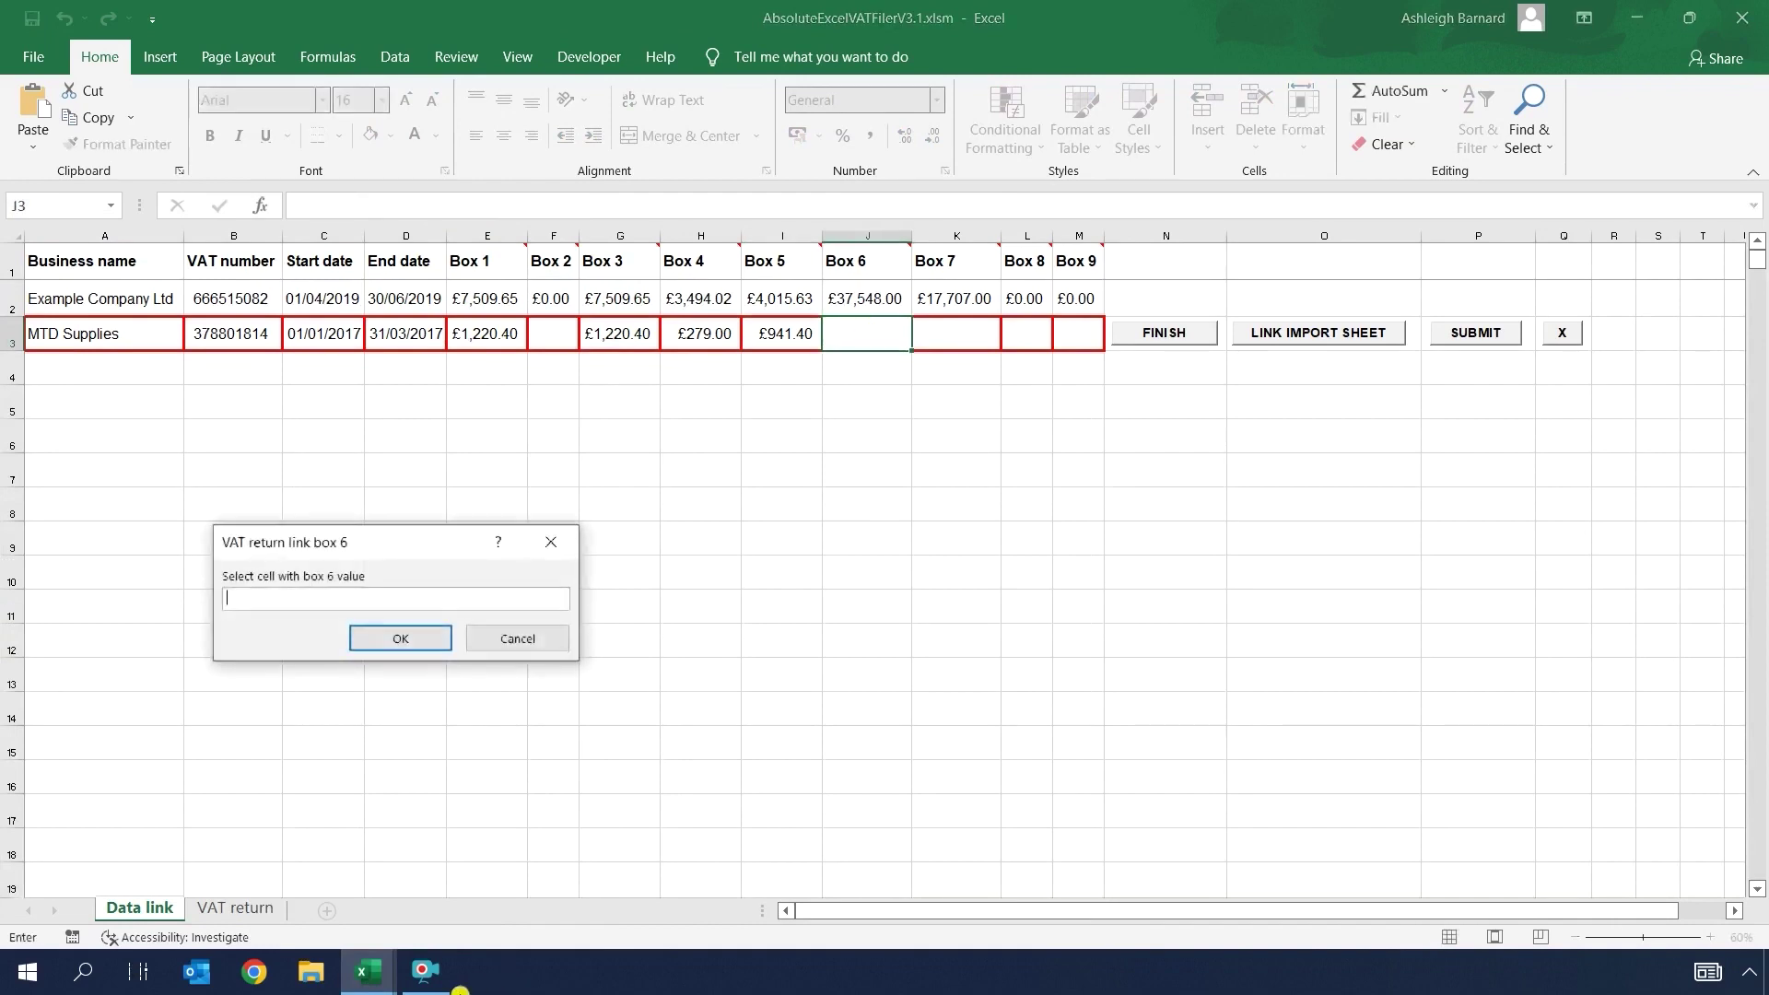
click(473, 884)
click(378, 697)
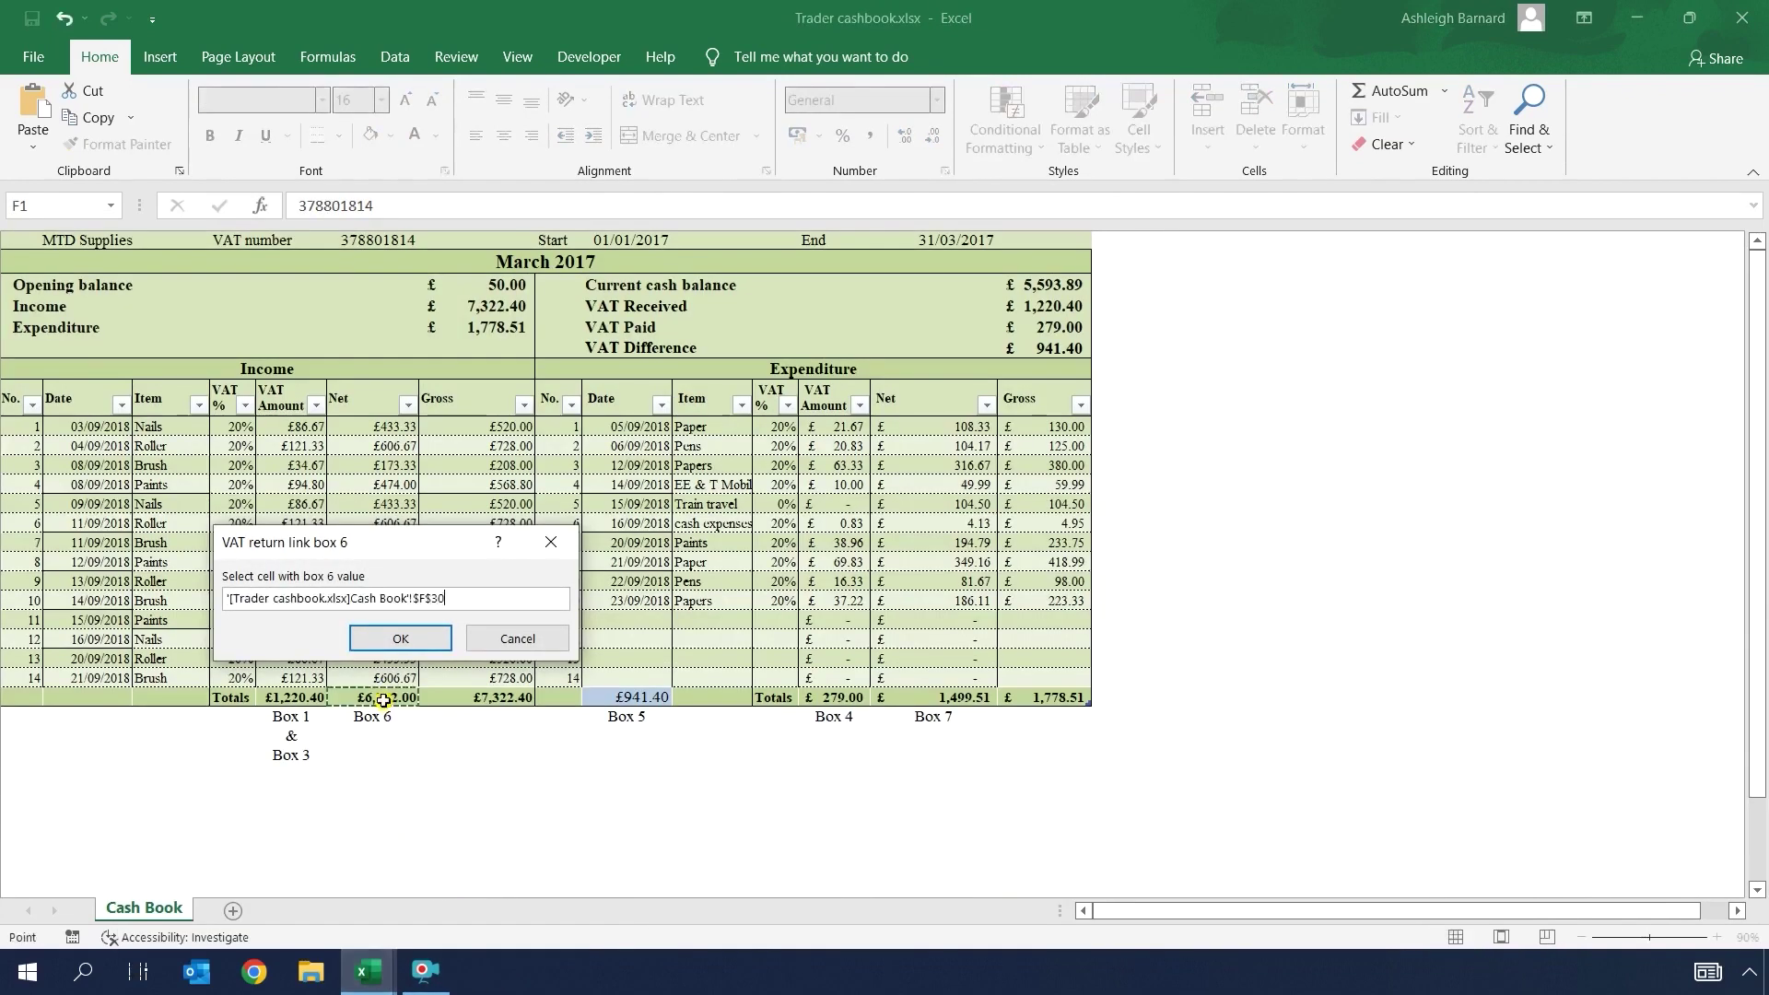
click(406, 638)
mouse_move(368, 972)
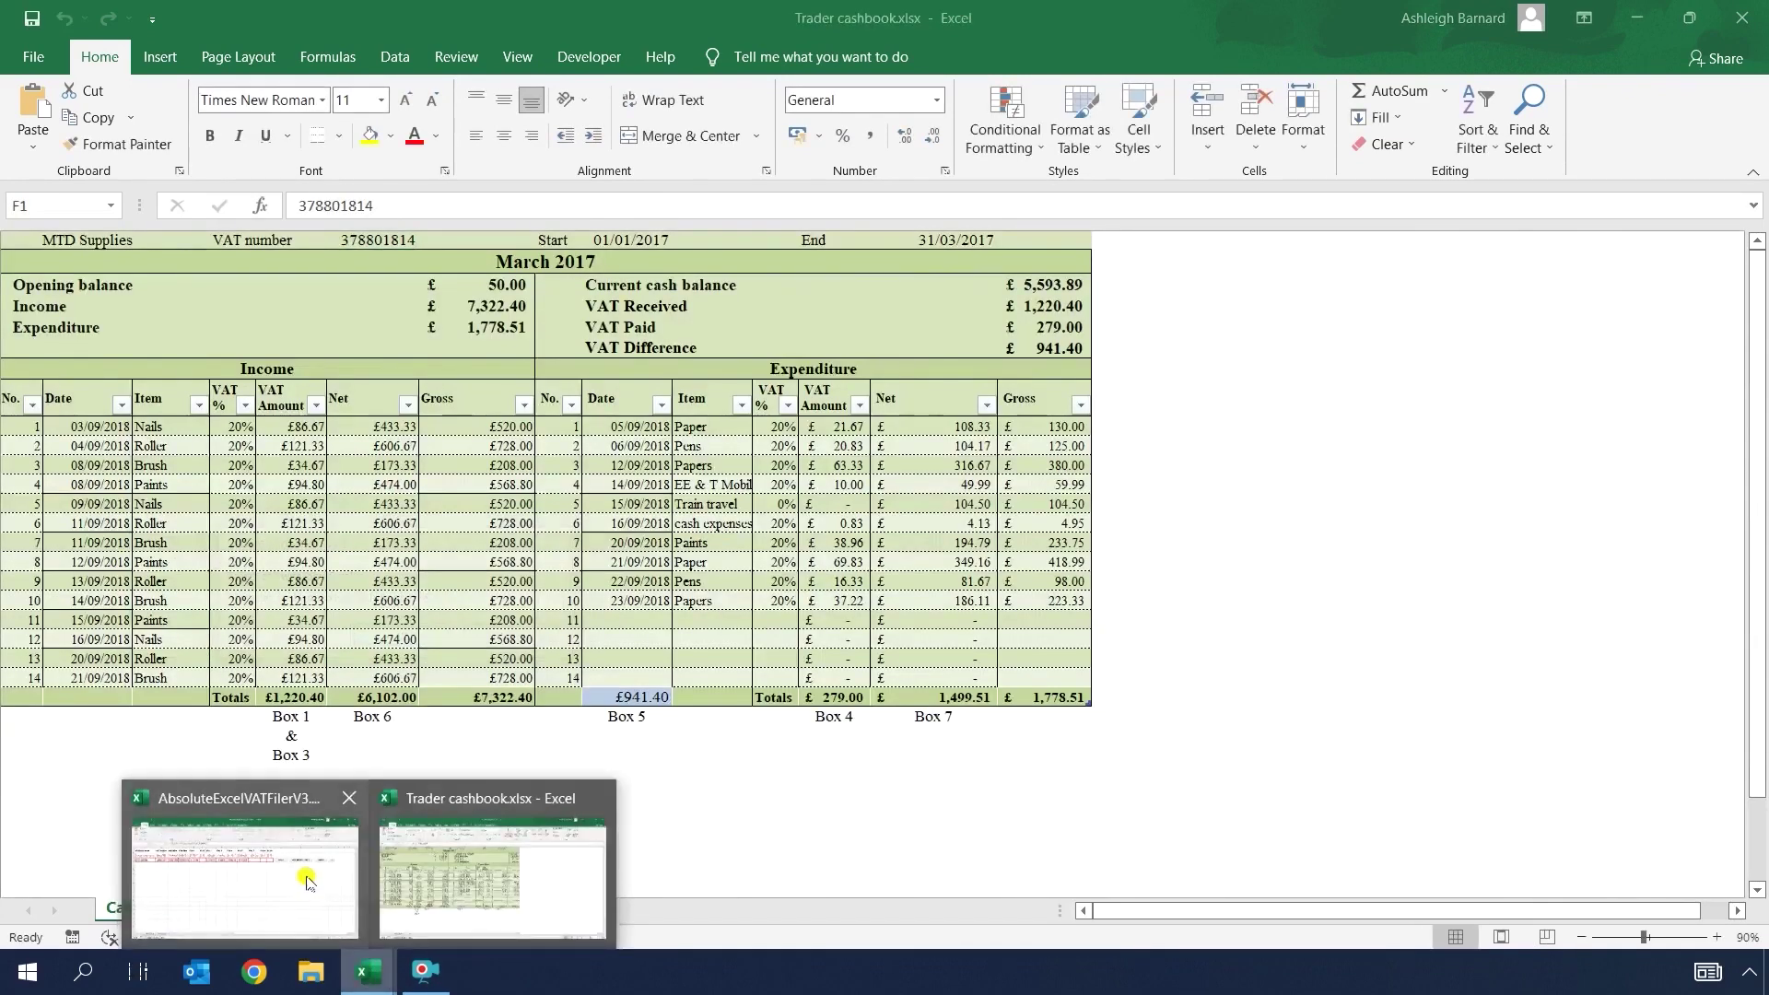
click(267, 880)
click(950, 332)
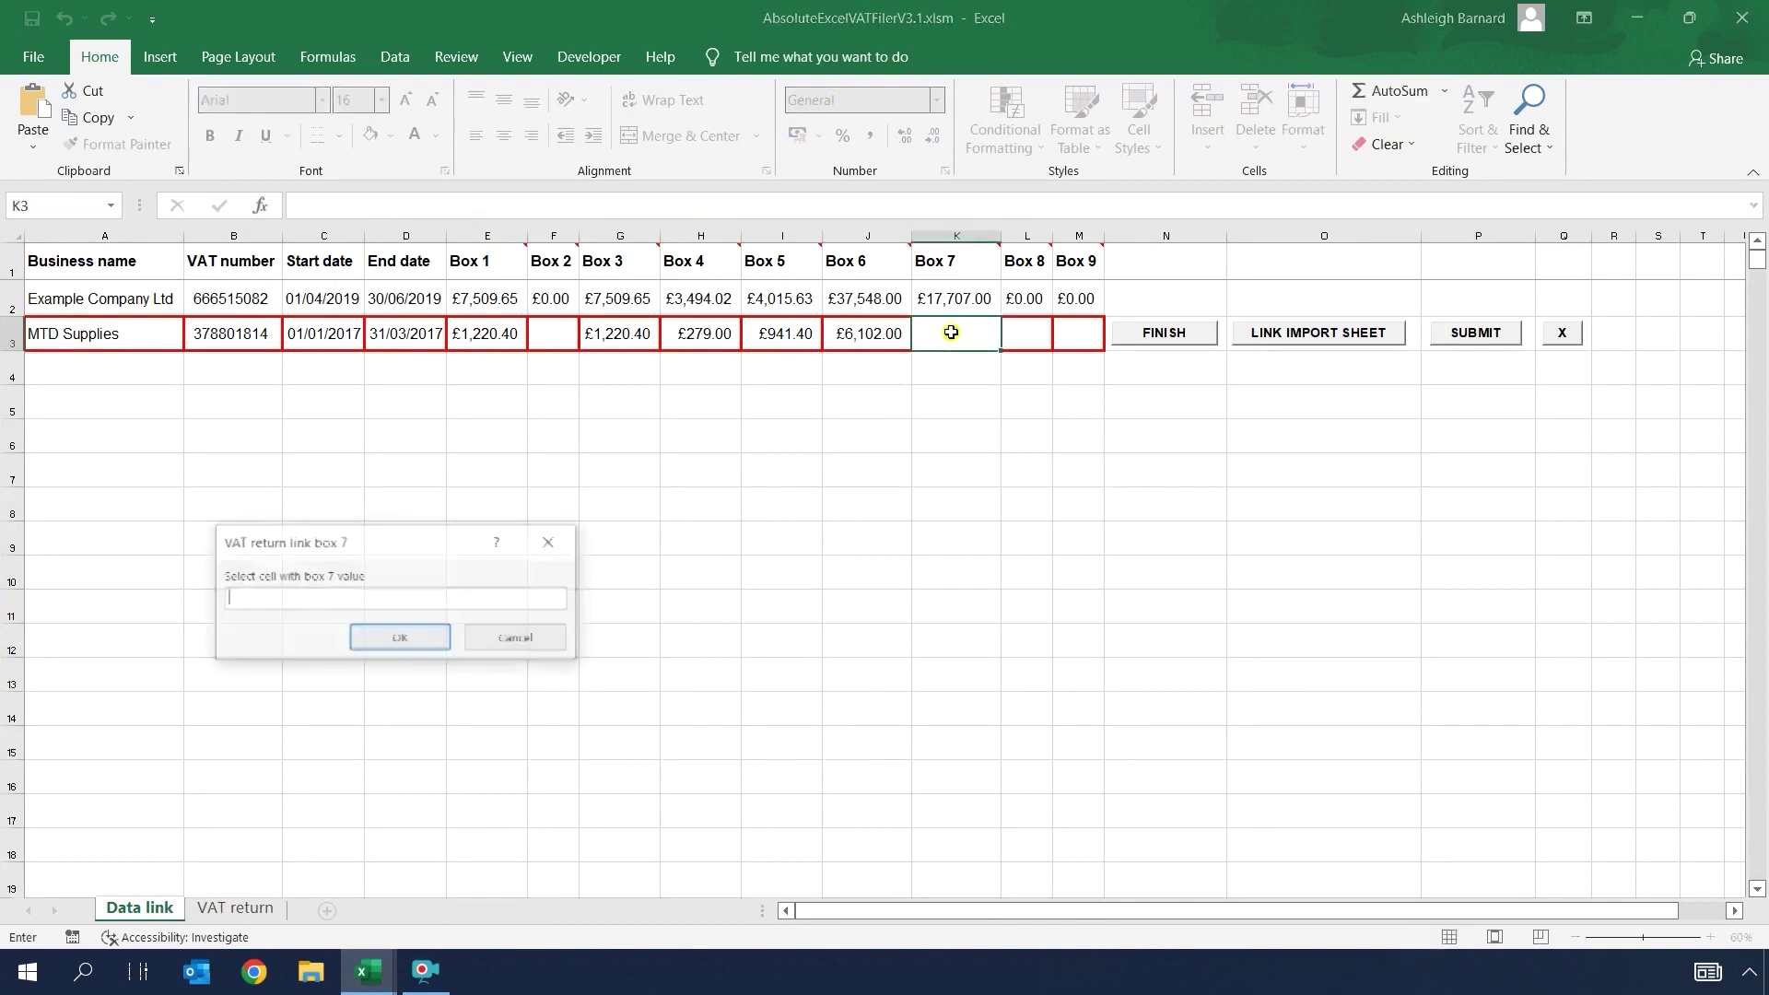
mouse_move(369, 972)
click(470, 873)
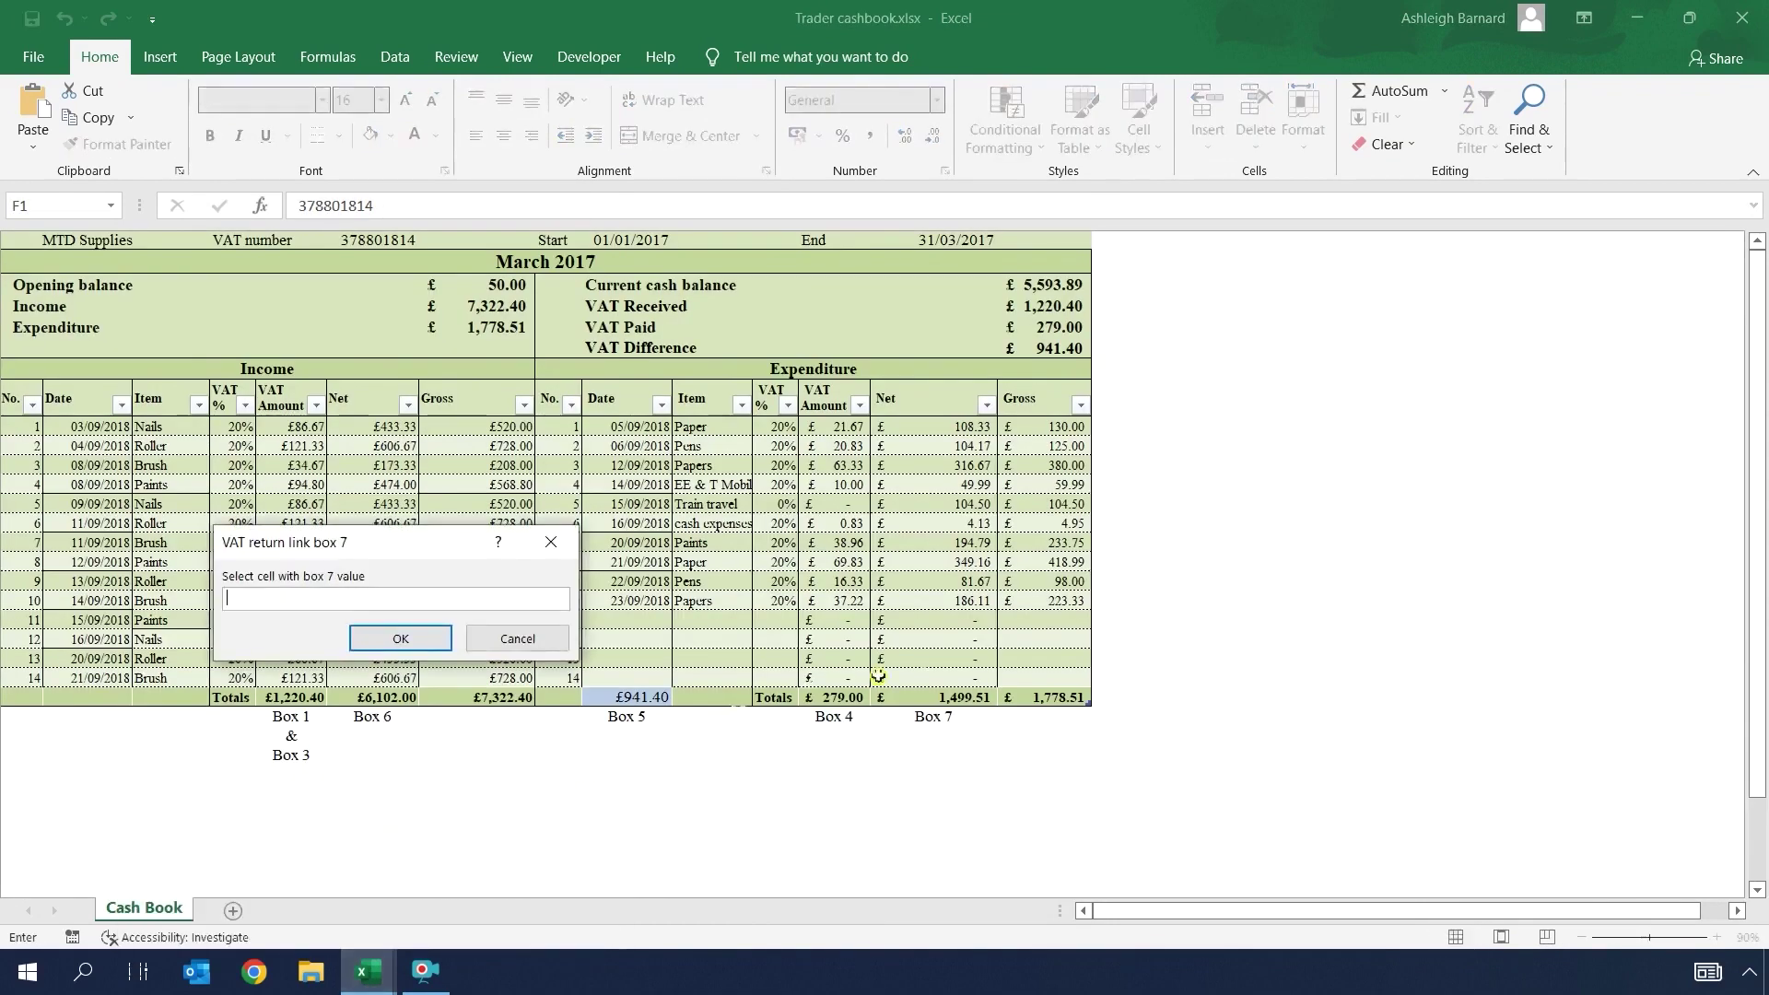
click(930, 691)
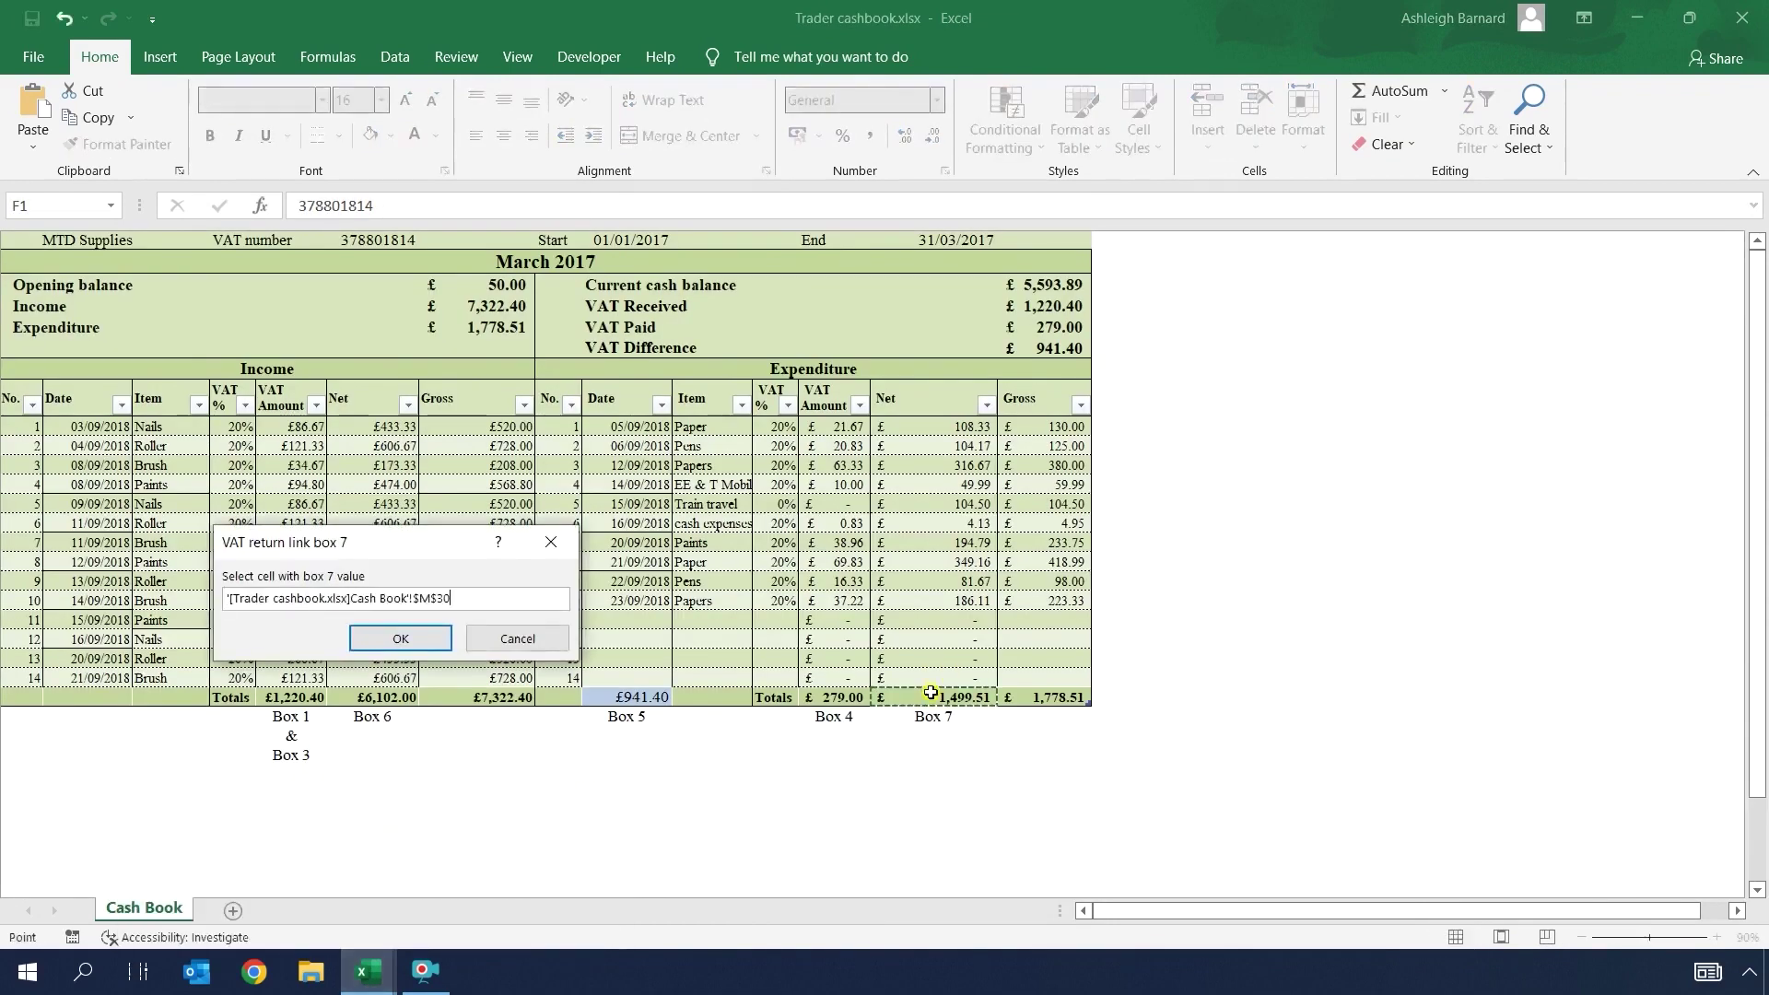
click(405, 638)
mouse_move(368, 971)
click(300, 880)
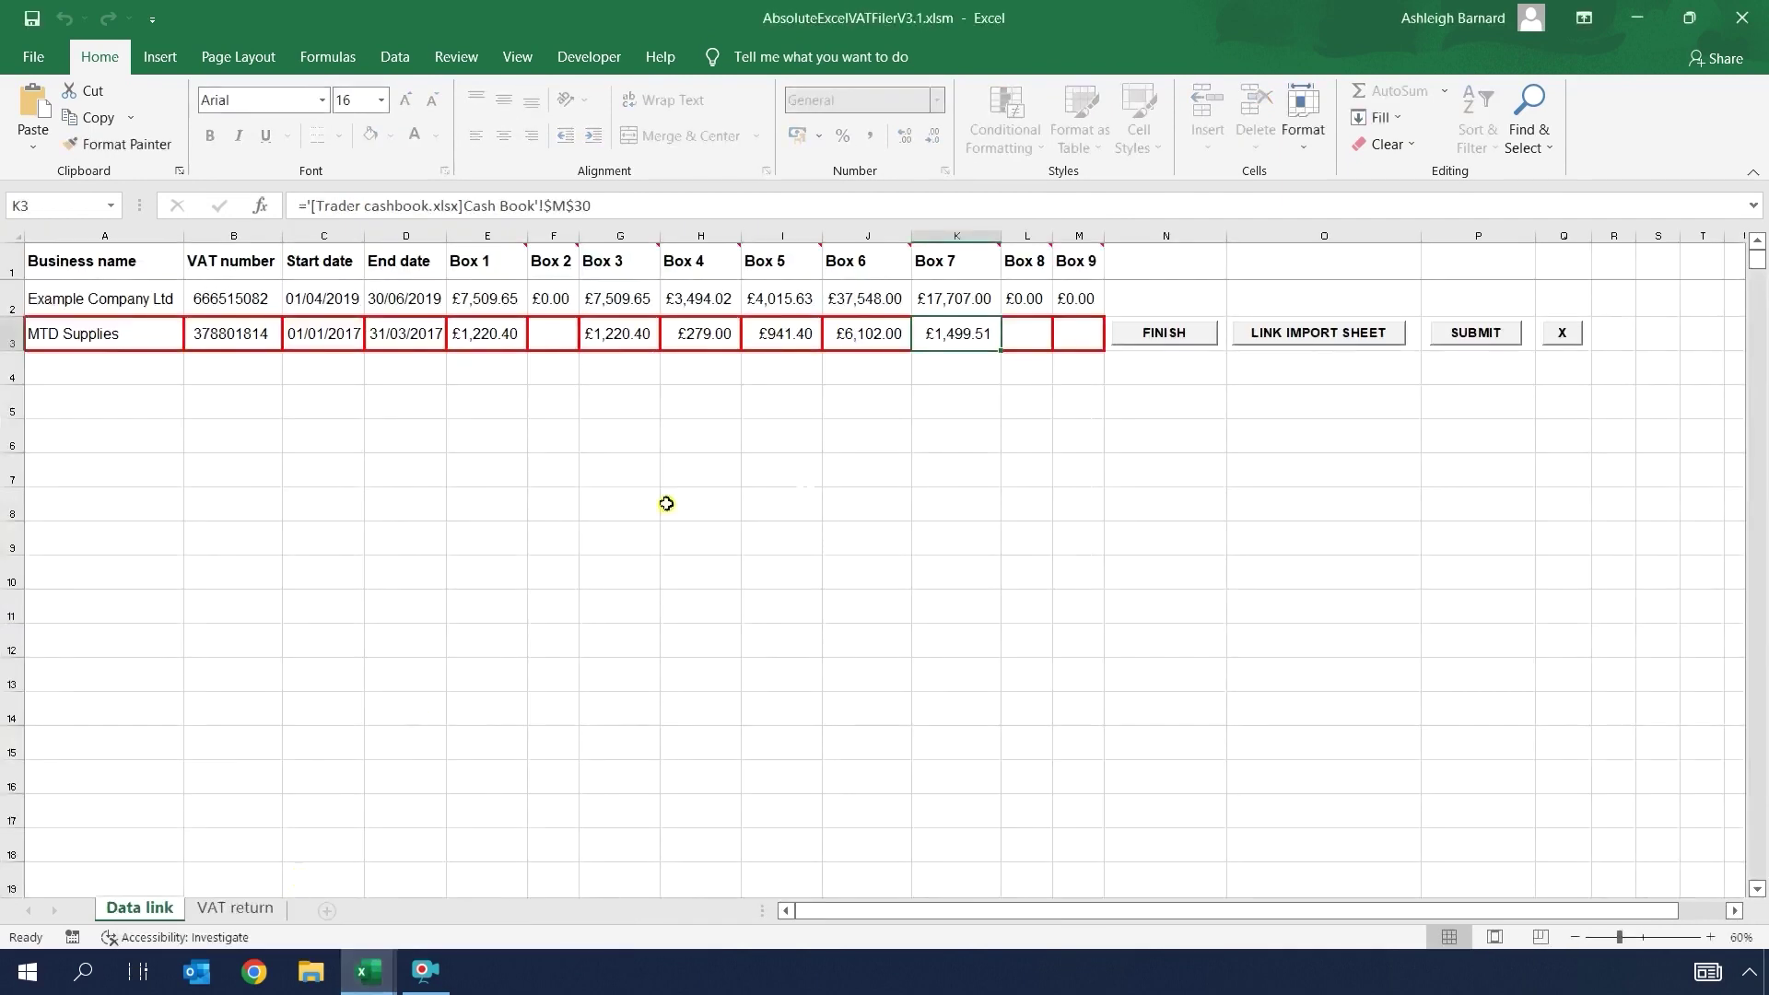
Step: Run FINISH to complete the MTD Supplies row, with Boxes 8 and 9 set to £0.00
click(1165, 334)
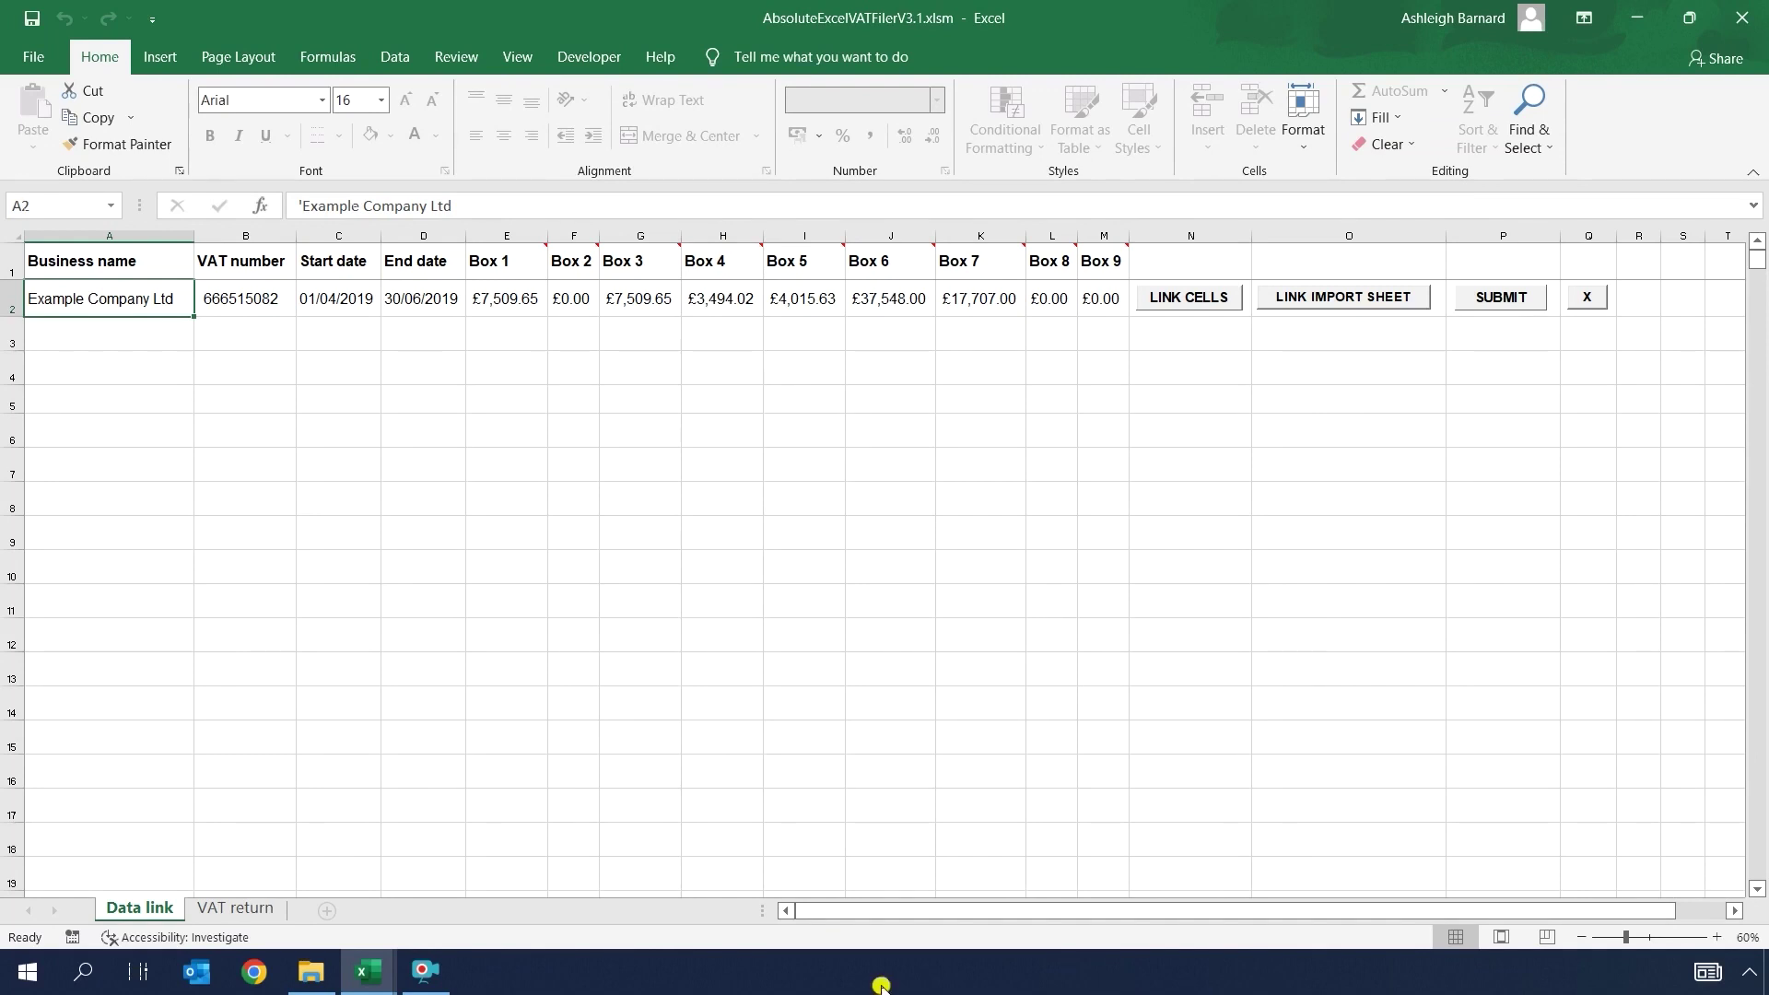
Step: In importsheetV3.0, set the Import worksheet to be copied to the end of Trader cashbook.xlsx
click(358, 977)
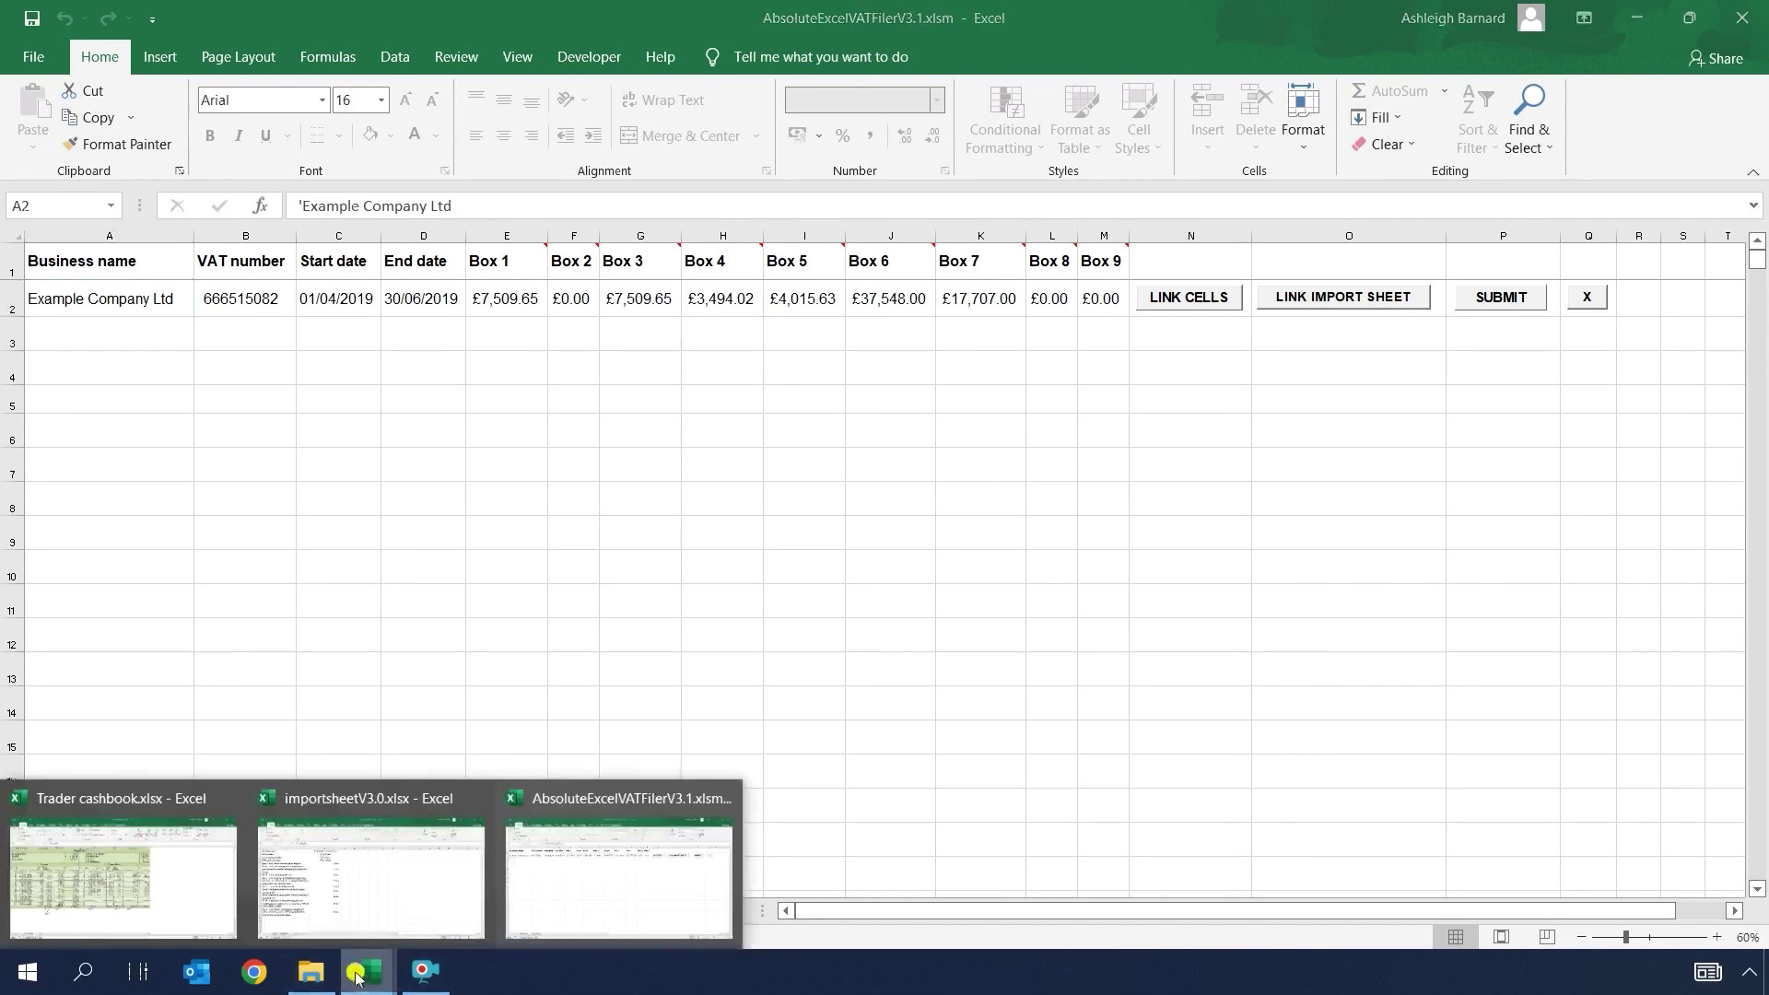
click(379, 869)
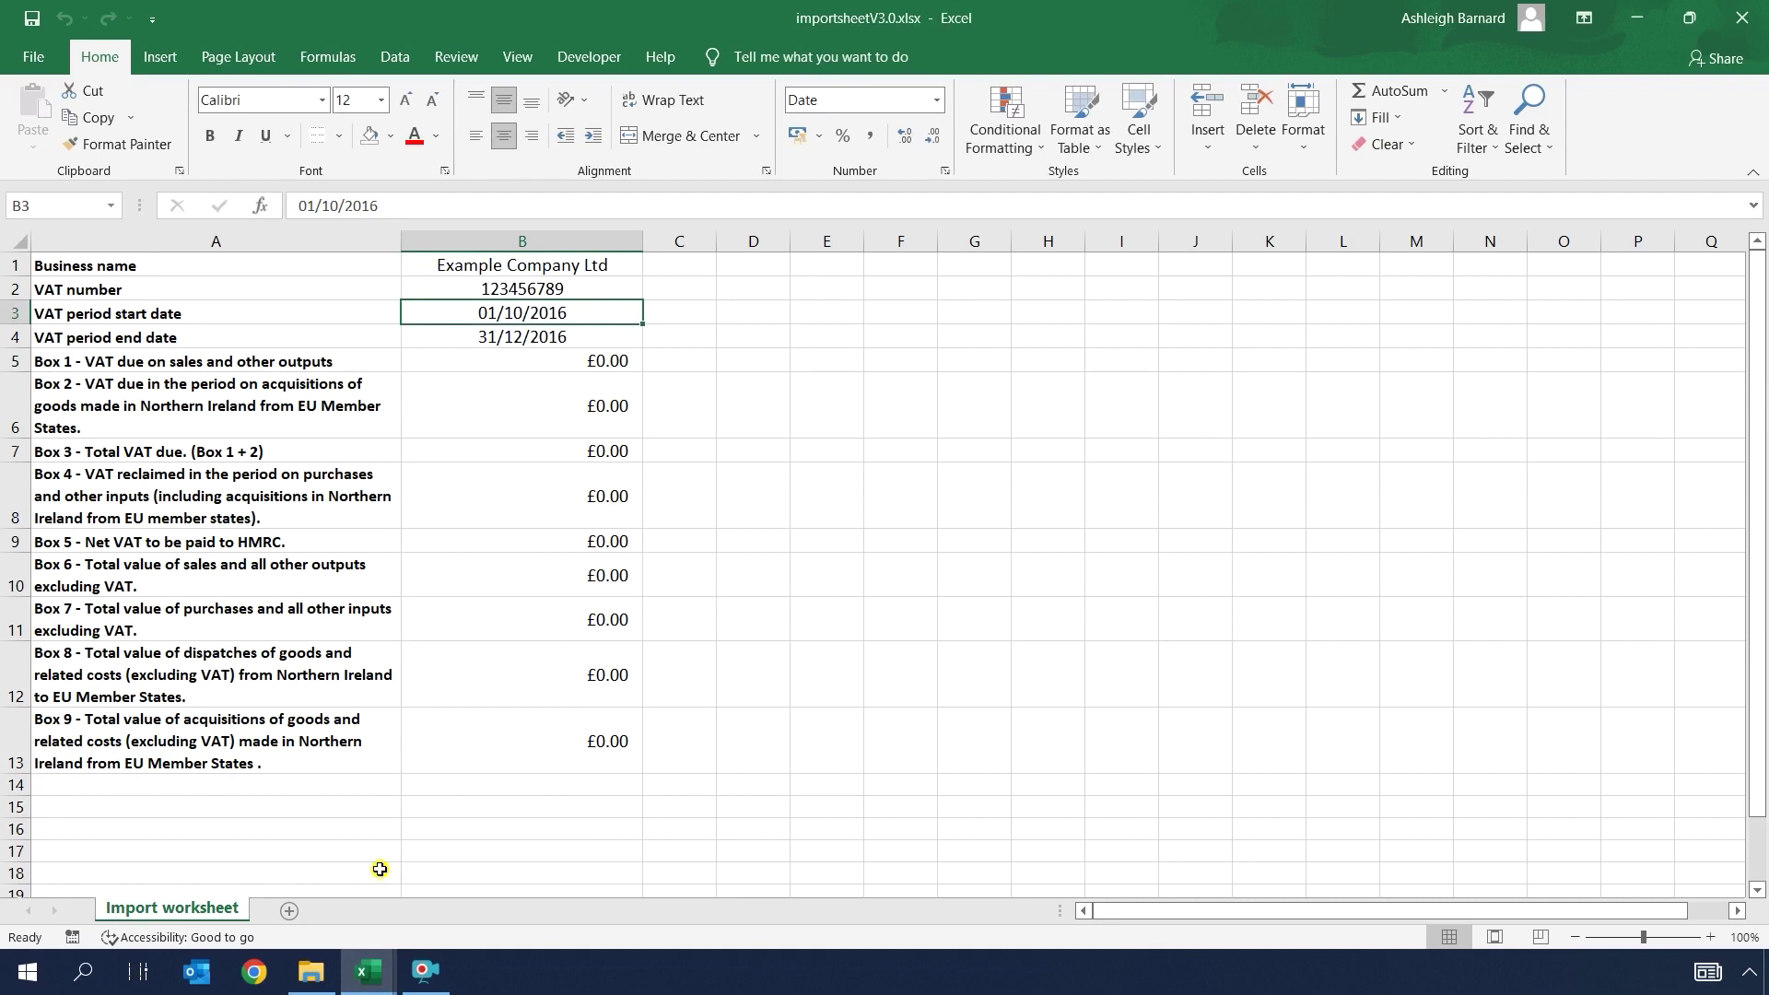
right_click(193, 916)
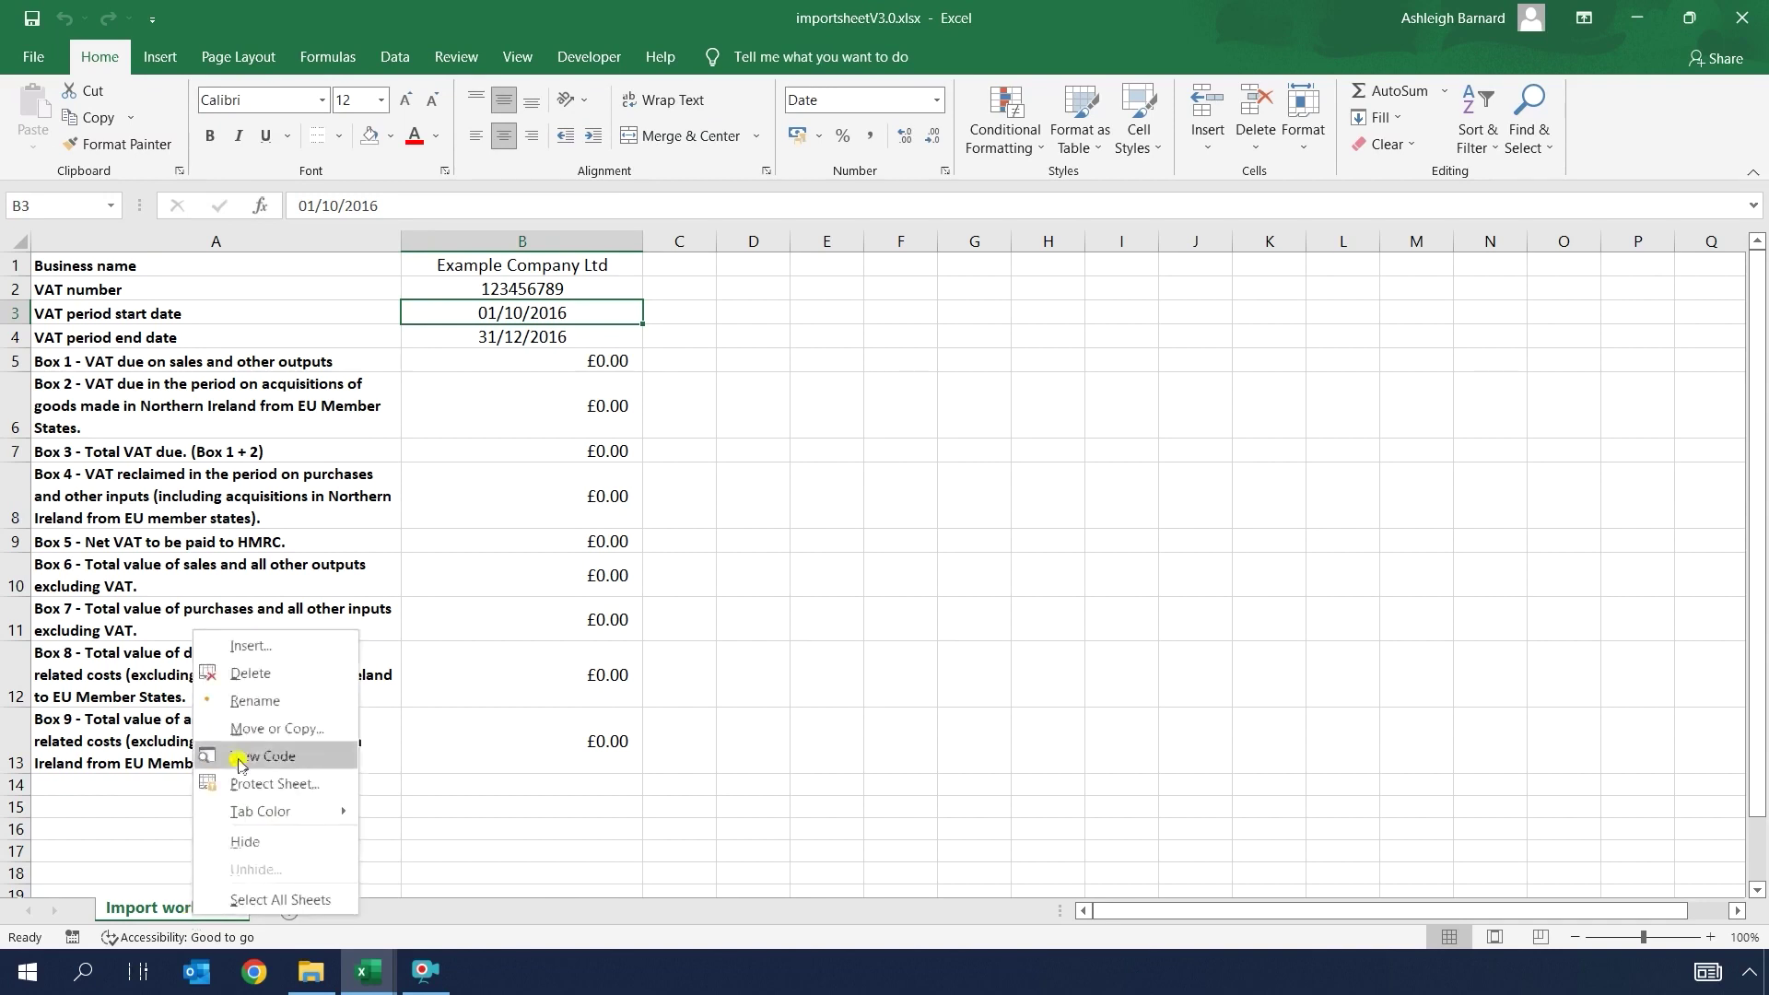
click(266, 728)
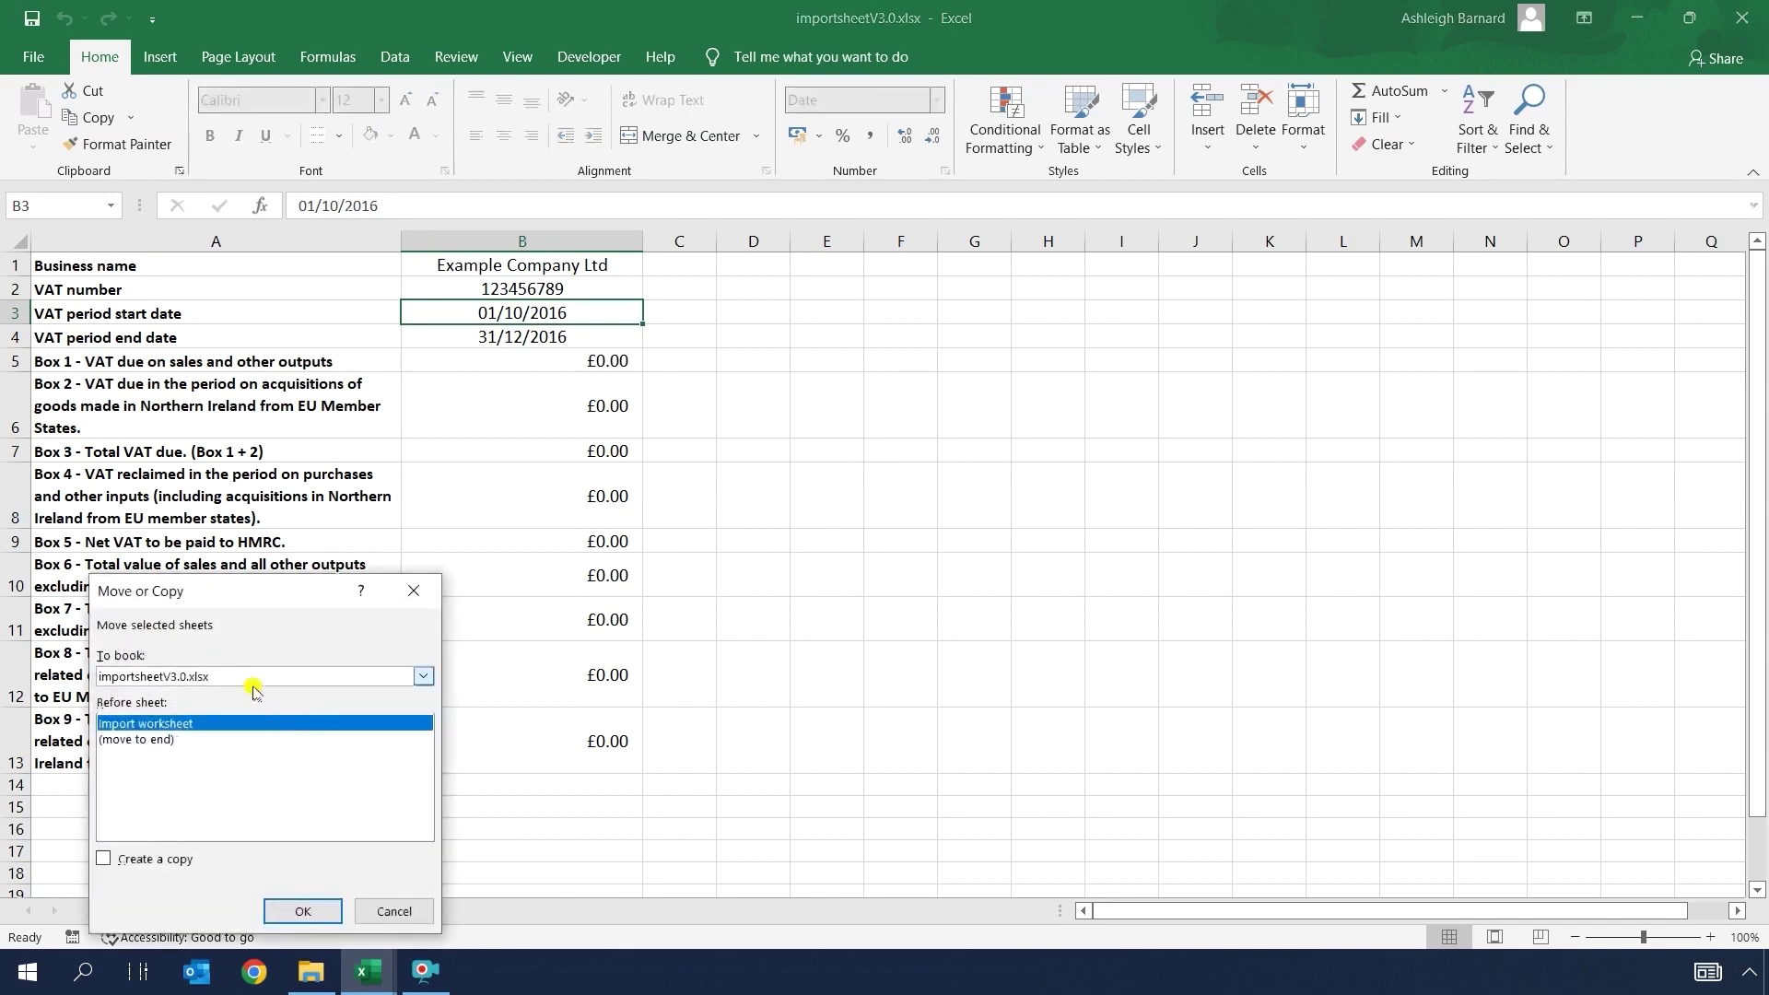
click(253, 684)
click(223, 721)
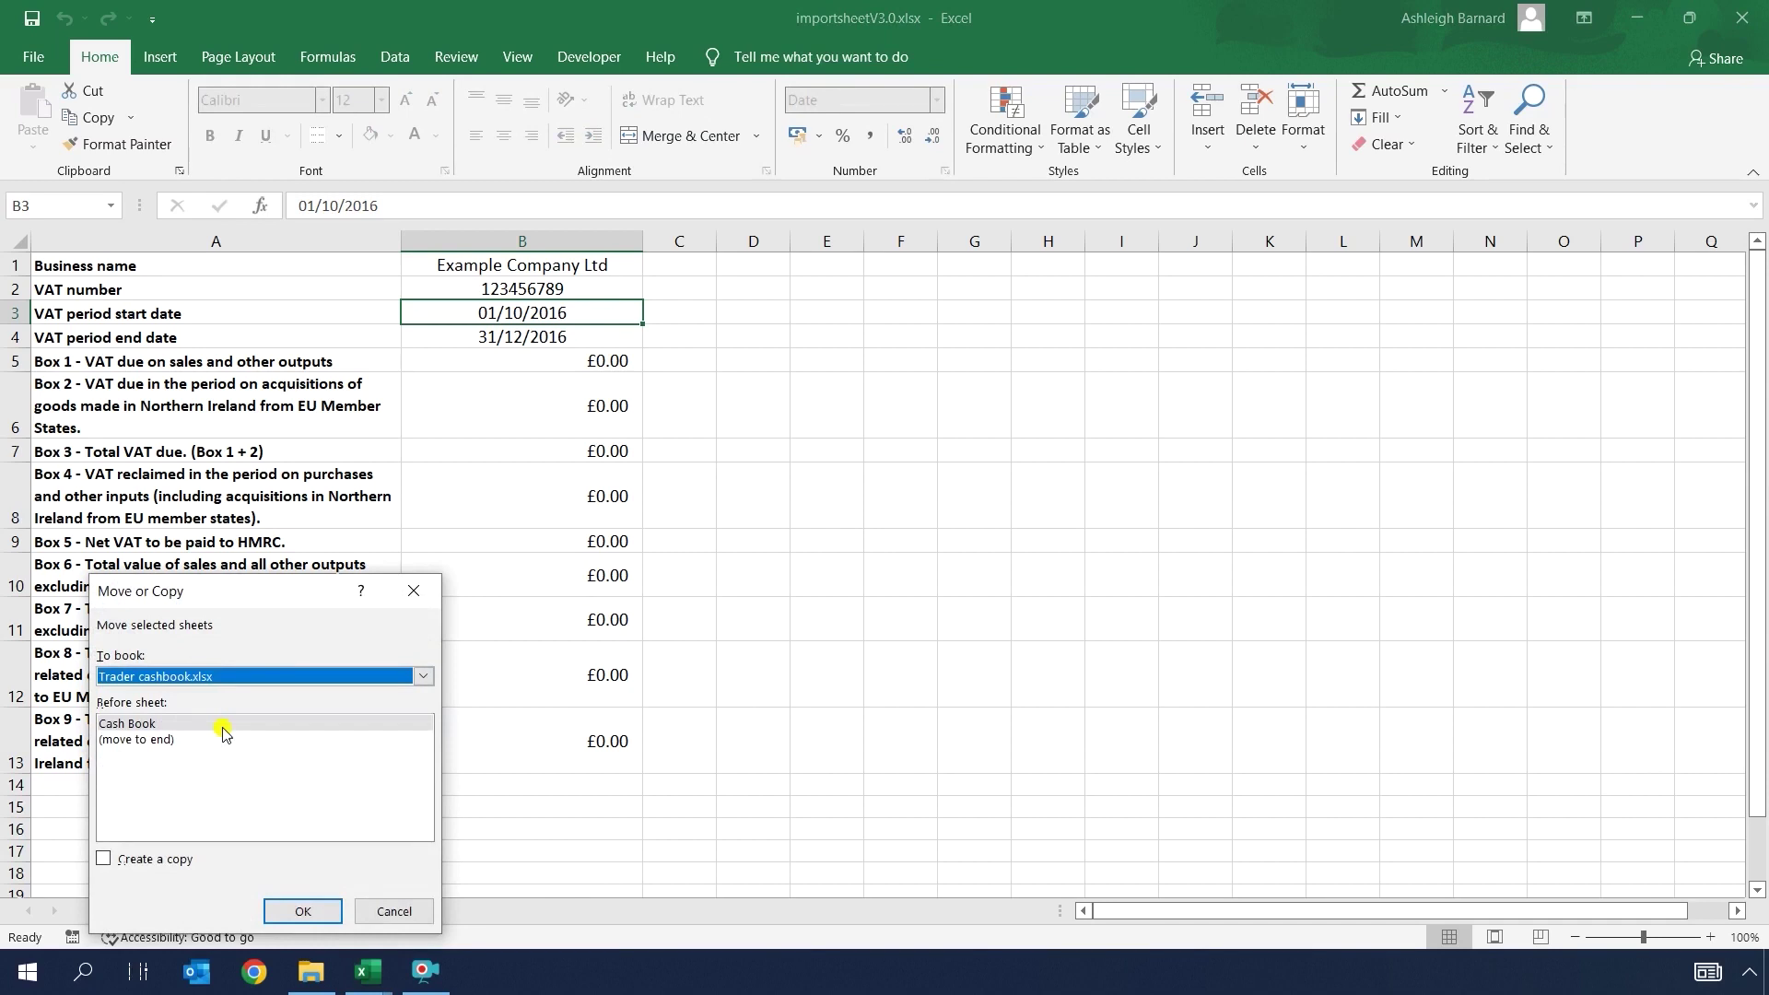
click(162, 740)
click(103, 858)
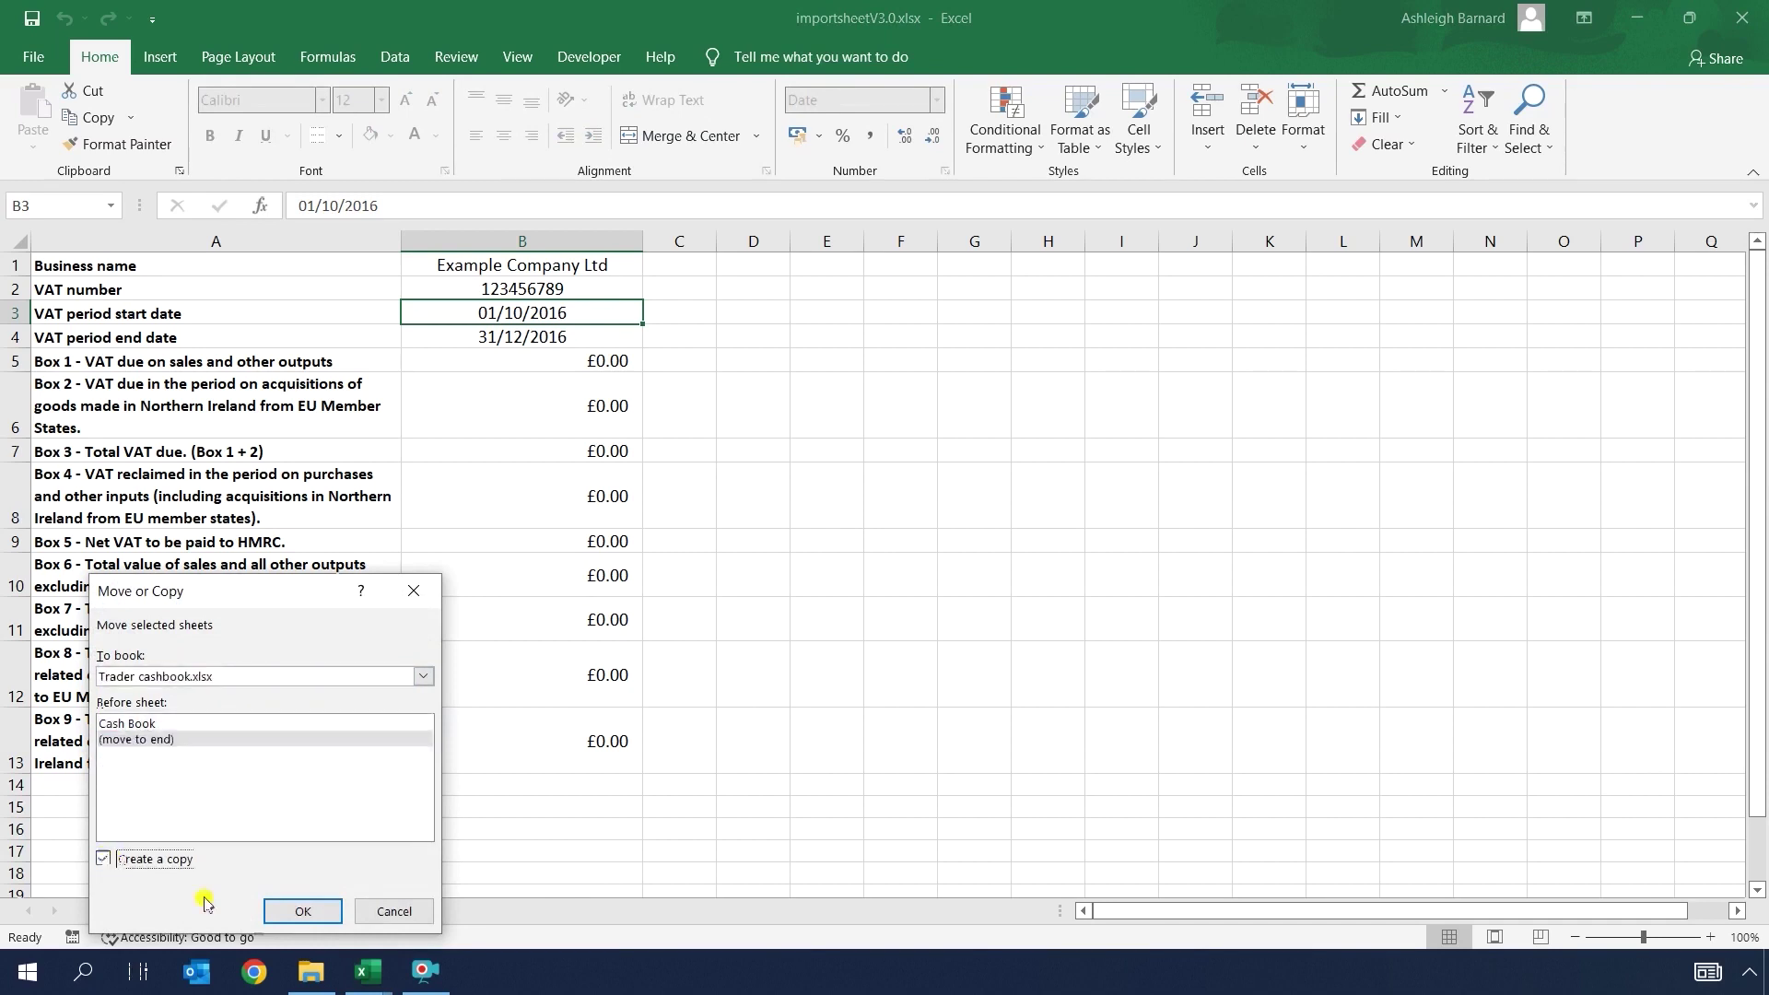
Step: Confirm the sheet copy and check the Cash Book sheet before returning to Import worksheet
click(302, 911)
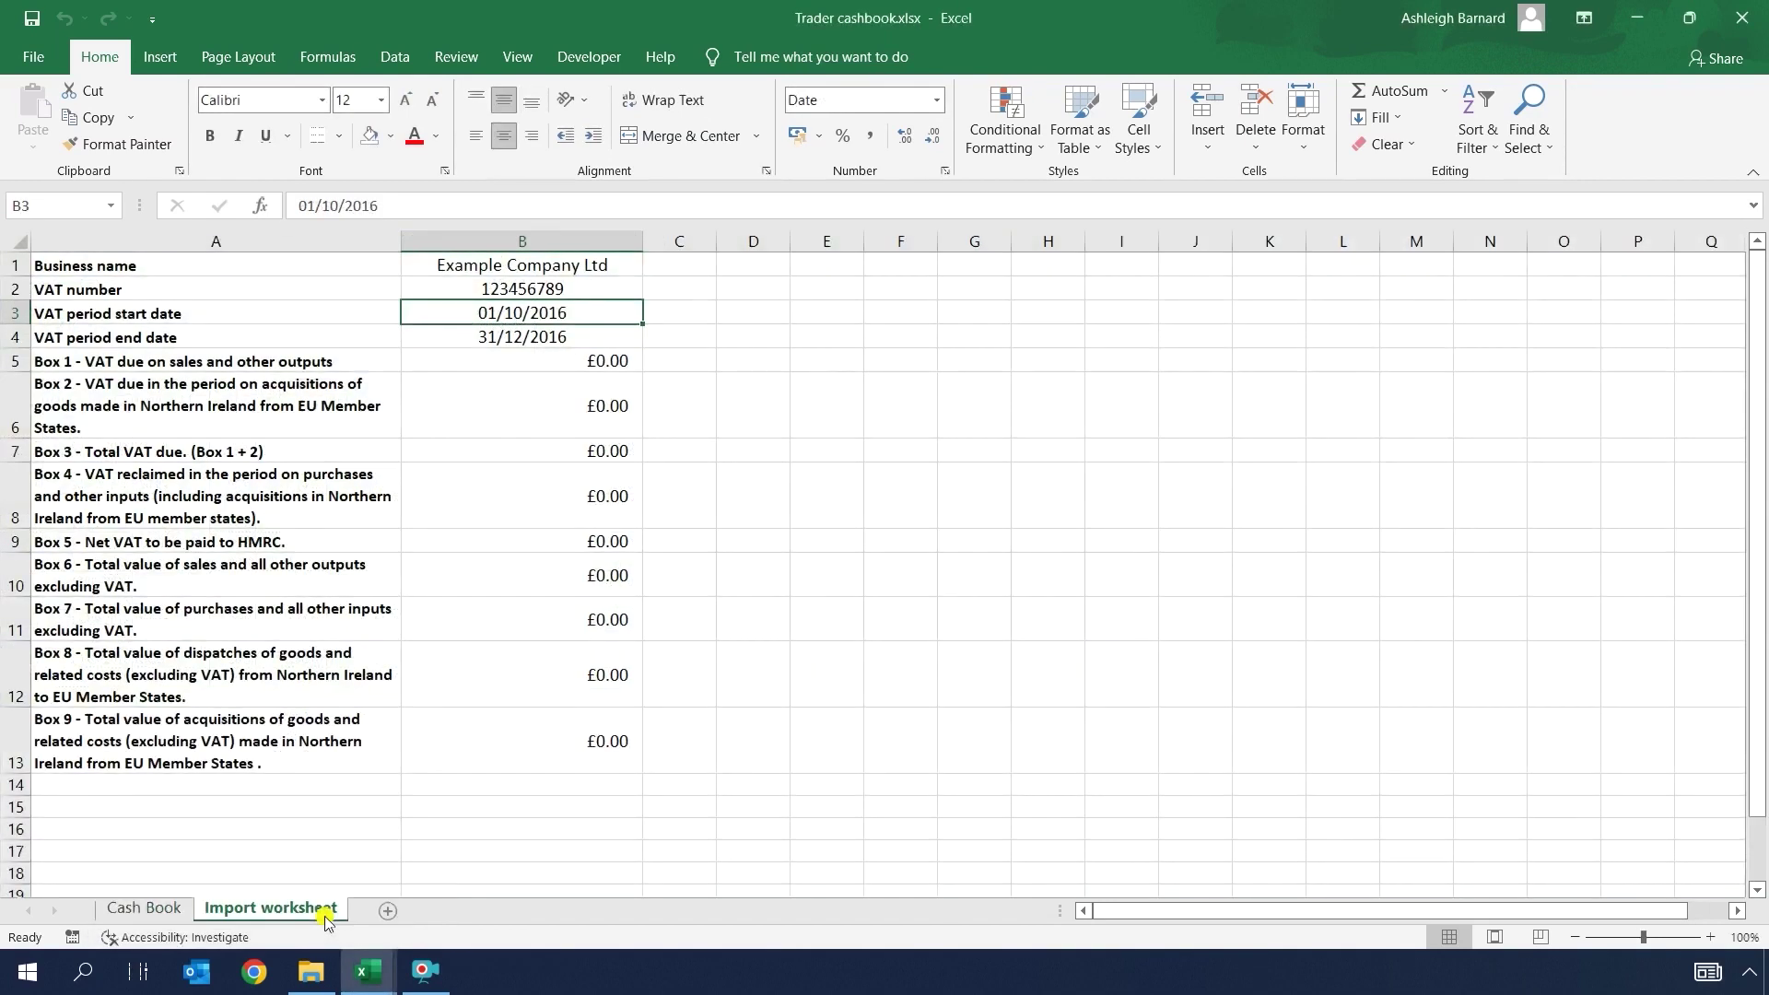
click(145, 911)
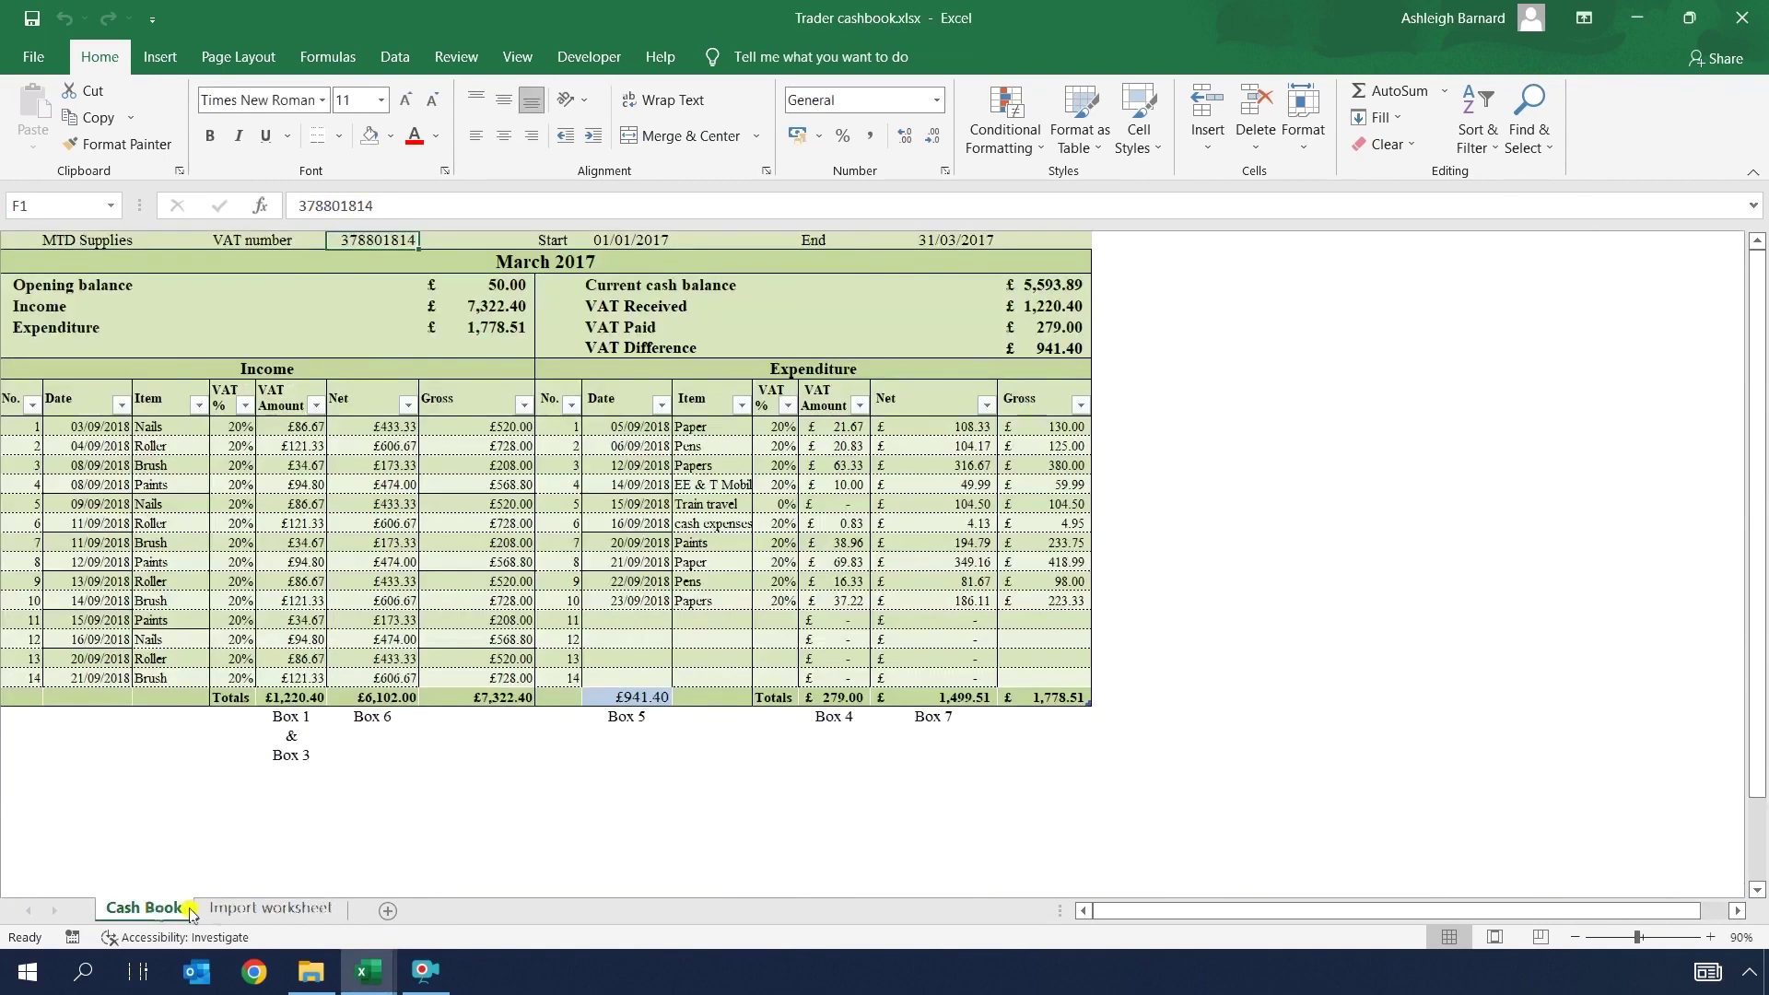
click(247, 913)
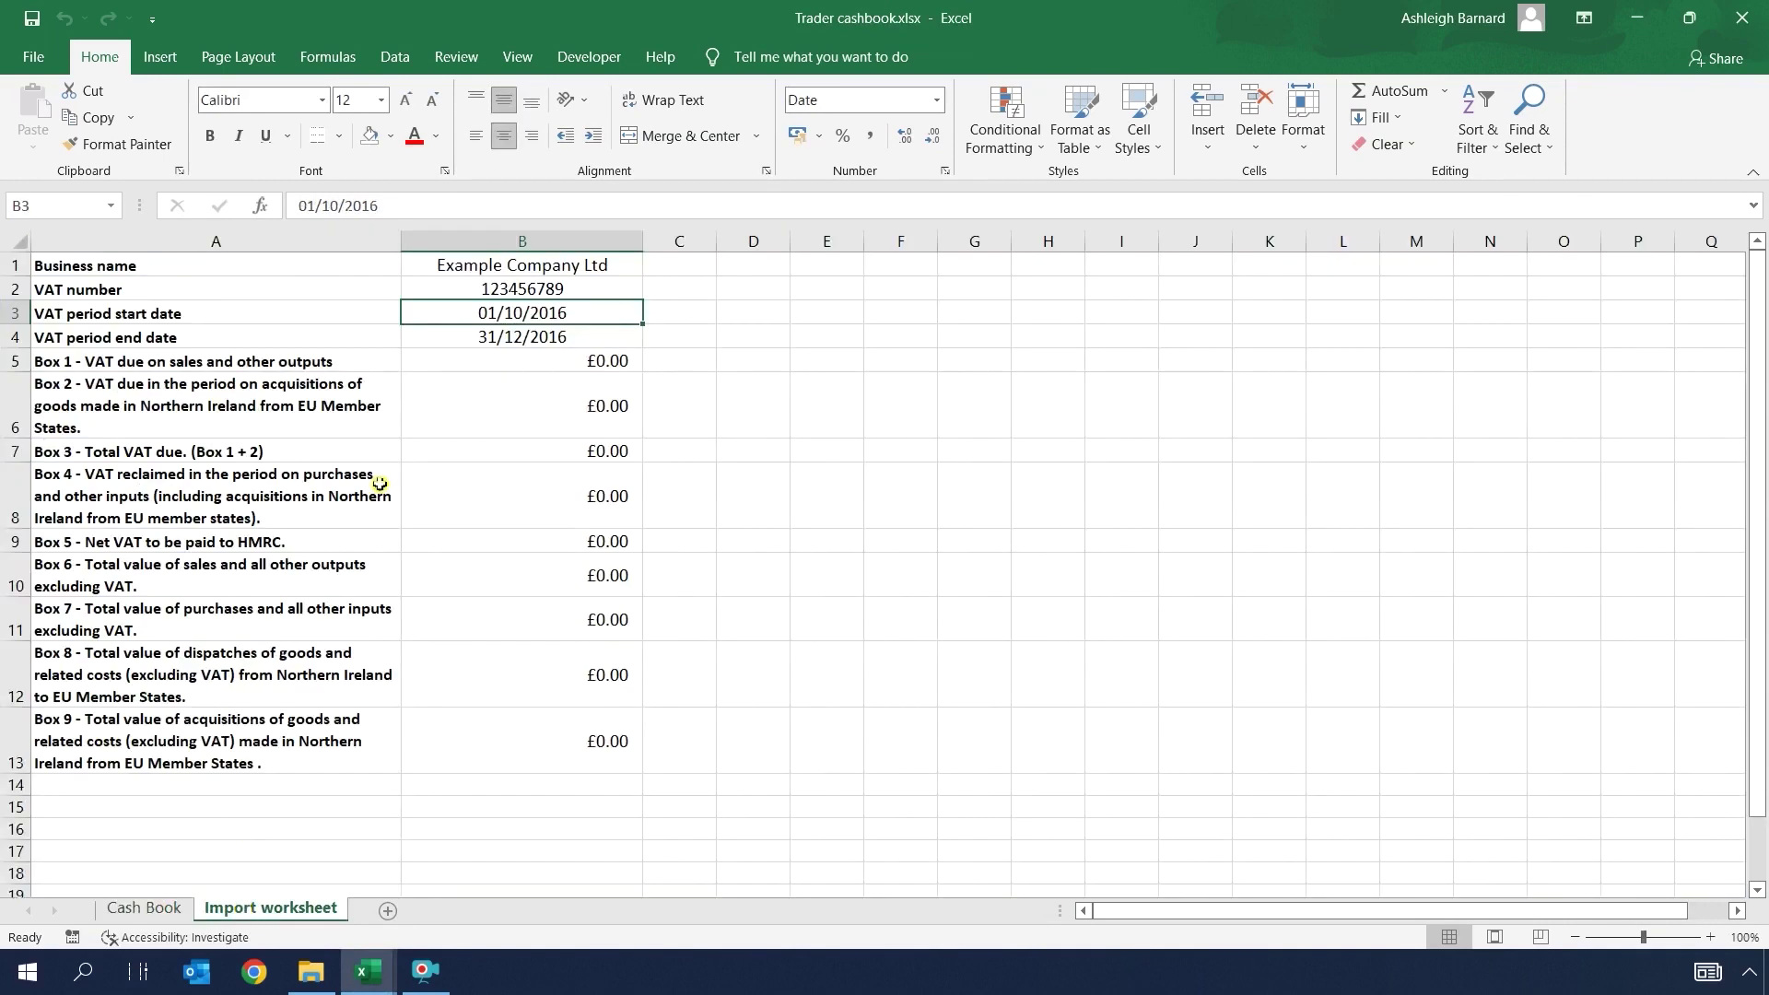
Step: Link B1 on the Import worksheet to the Cash Book business name, MTD Supplies
click(511, 268)
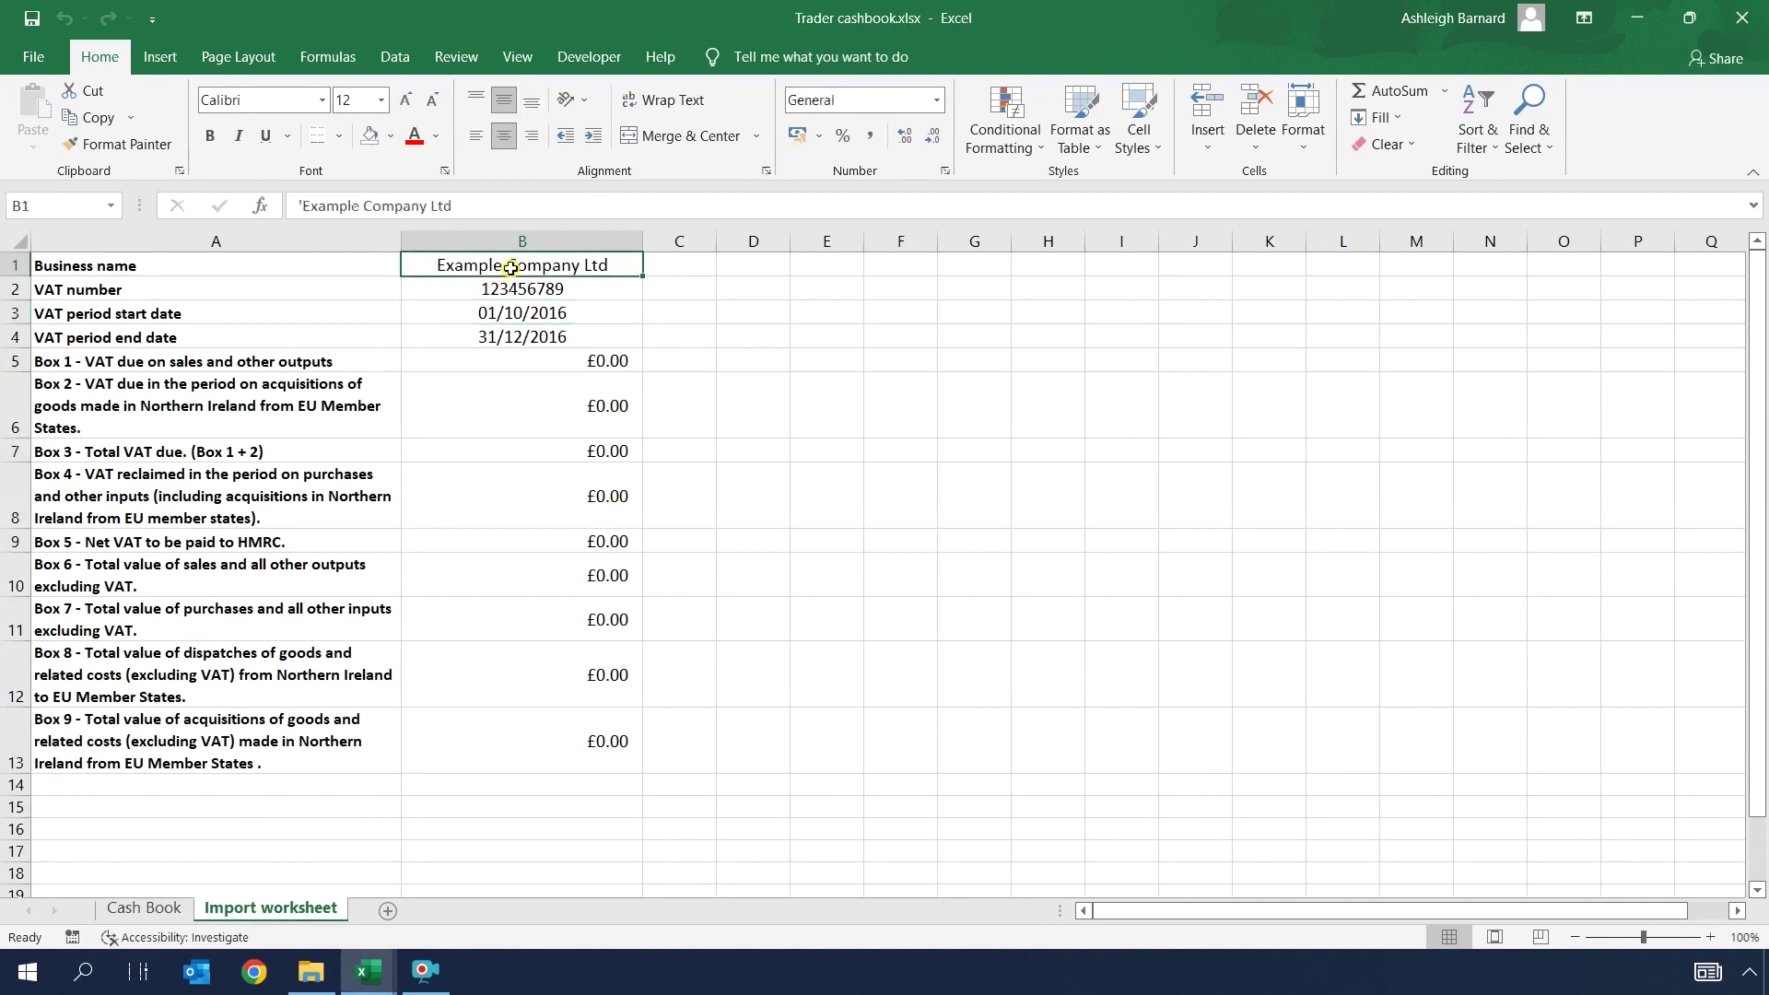
text(=)
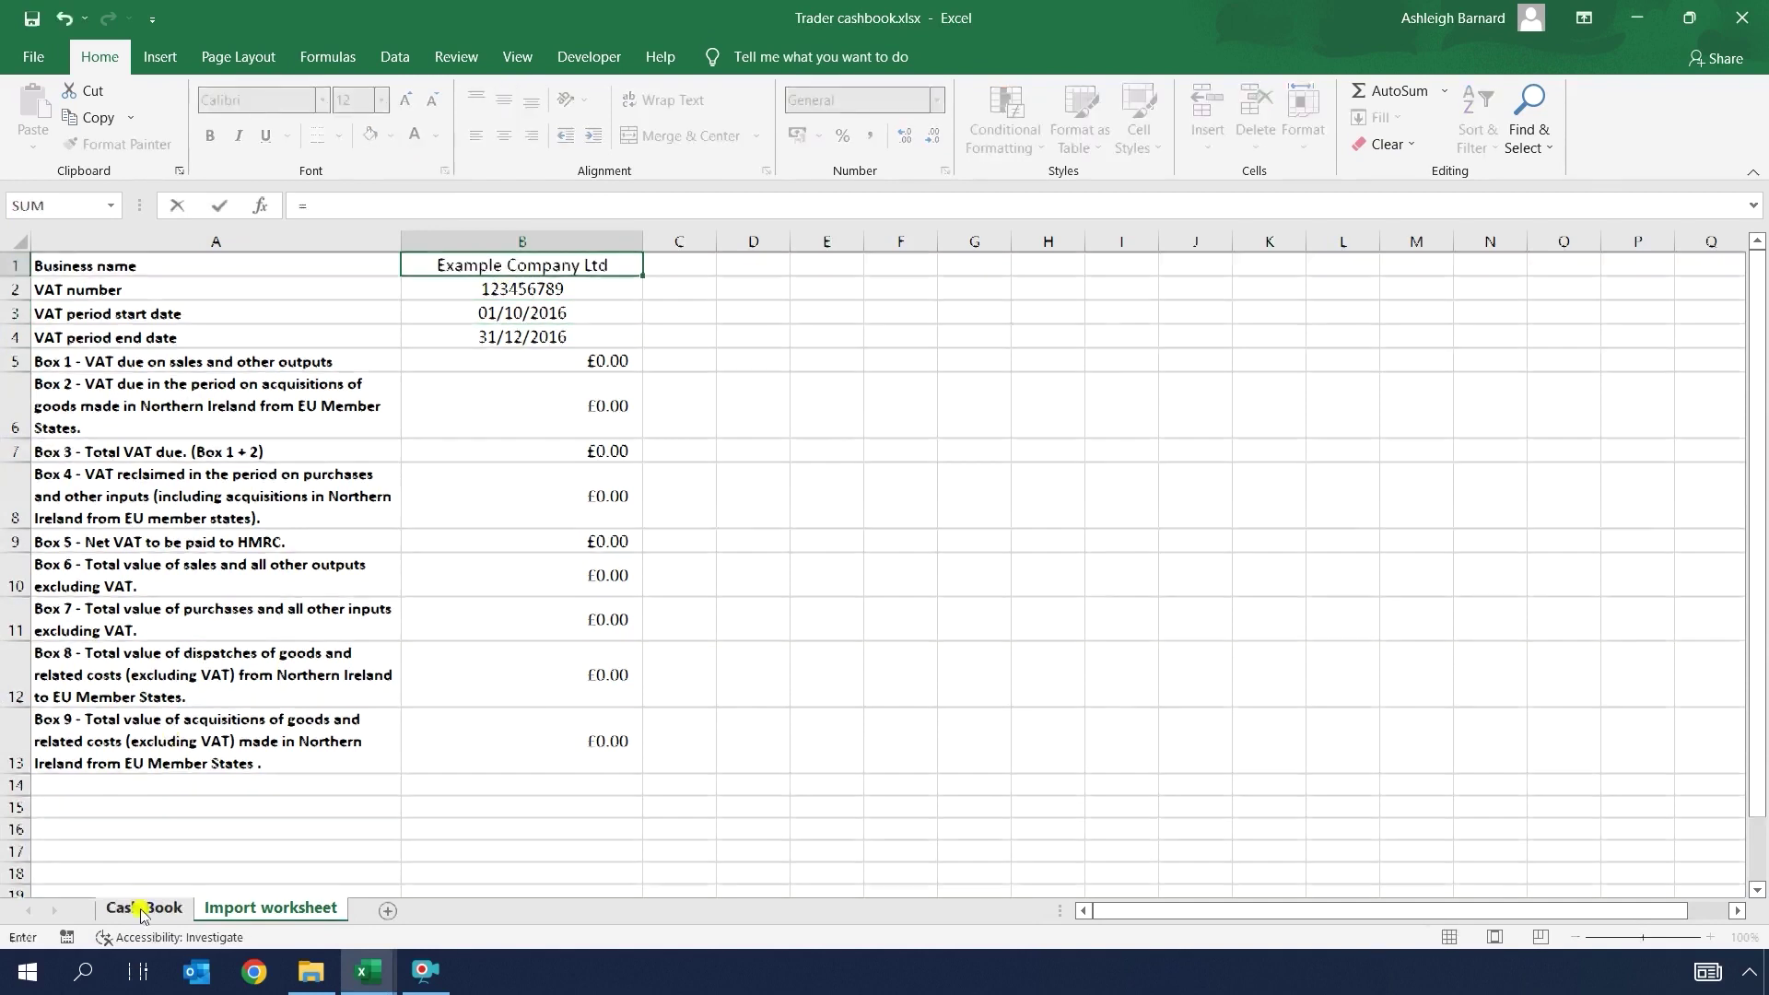
click(141, 911)
click(97, 240)
key(Return)
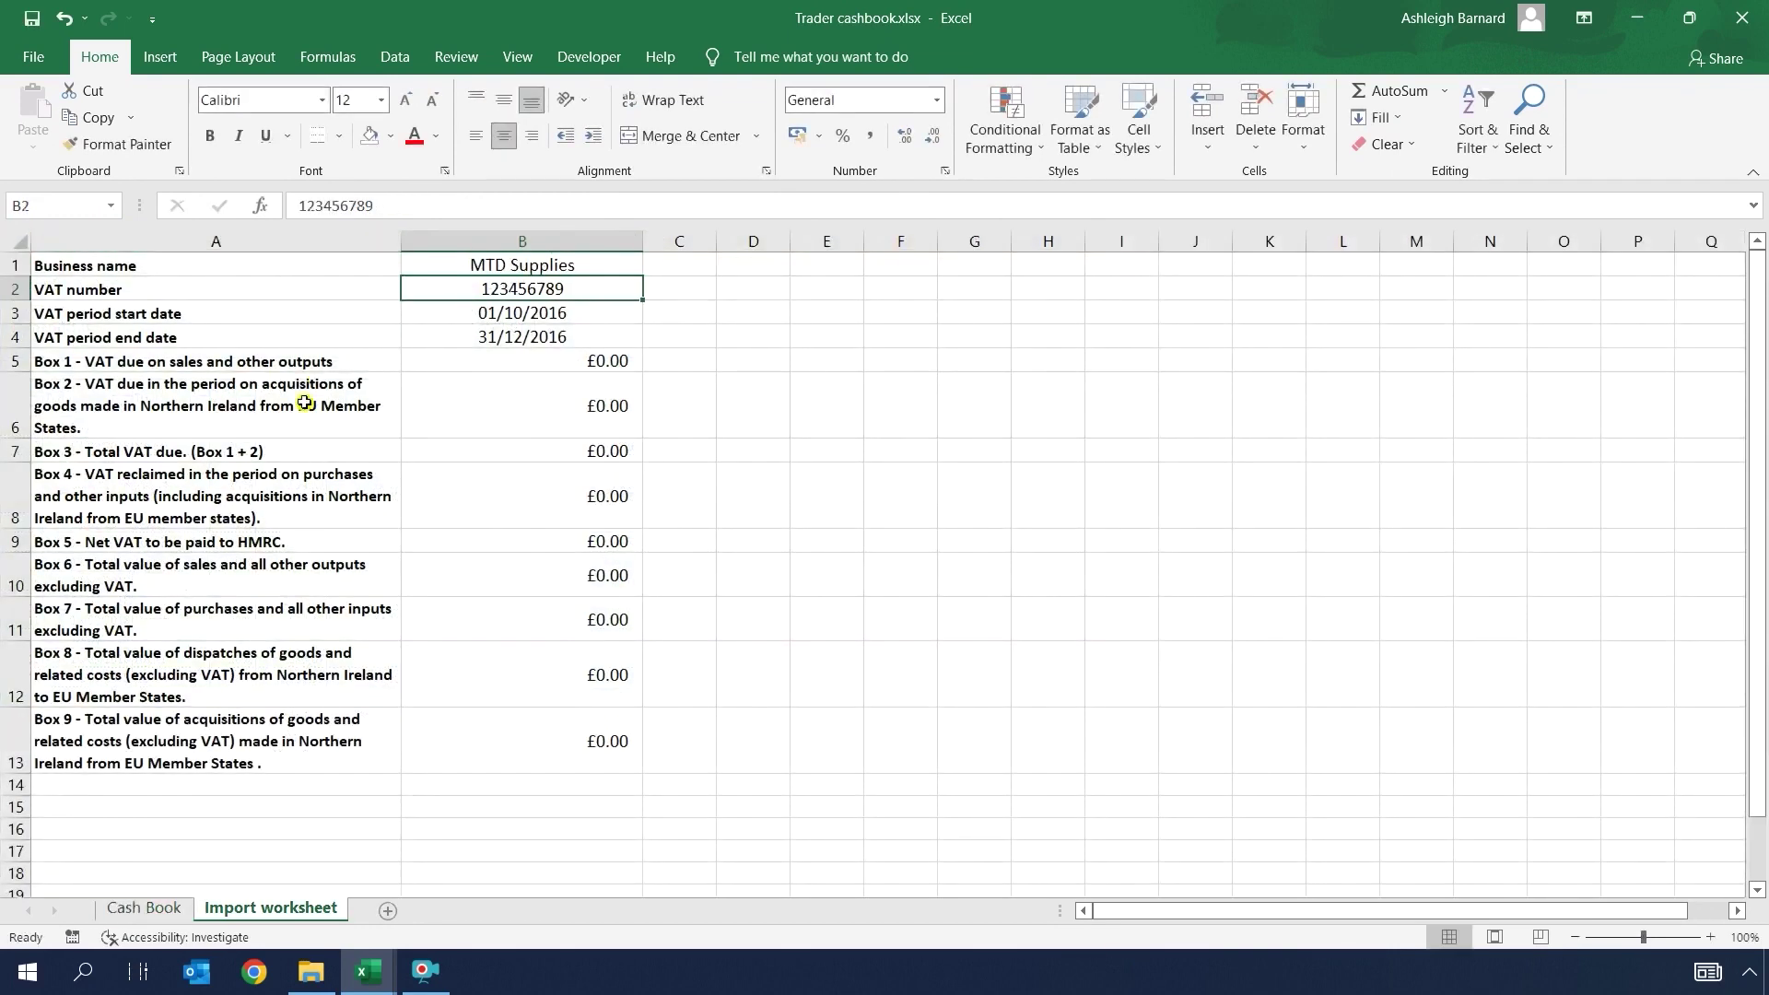
Step: Link the VAT number, 01/01/2017 start date and 31/03/2017 end date to Cash Book's header cells
text(=)
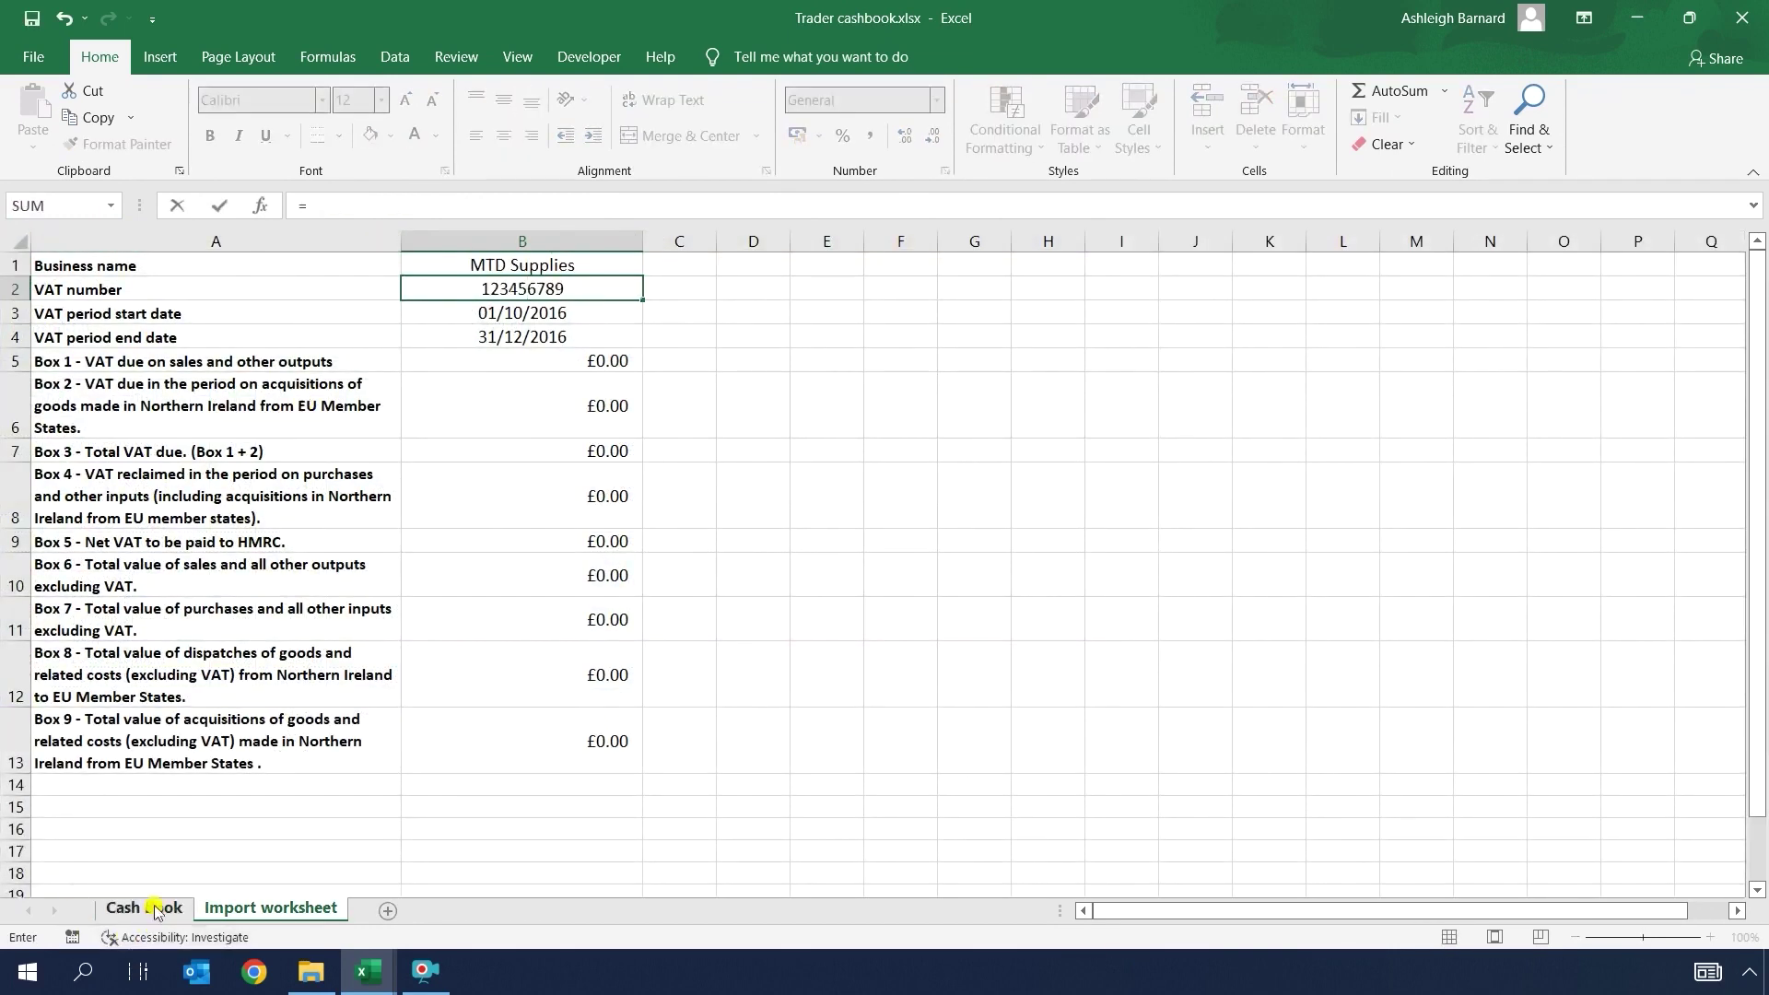
click(155, 910)
click(354, 233)
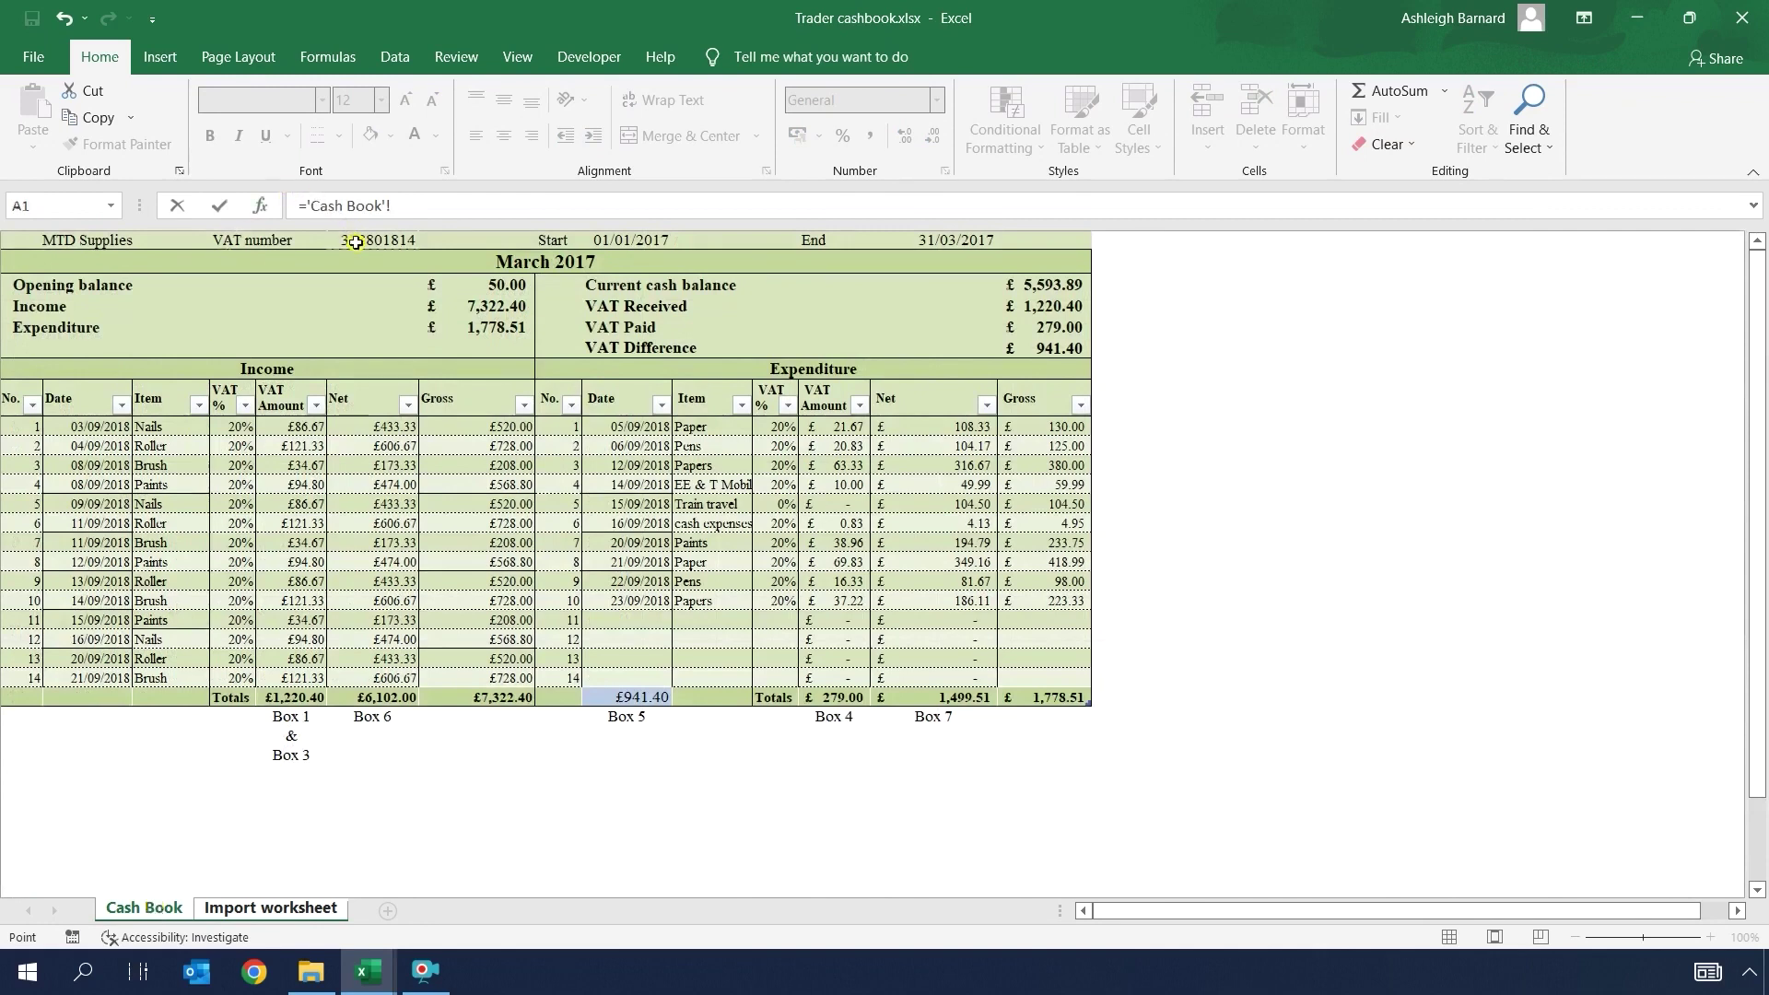
key(Return)
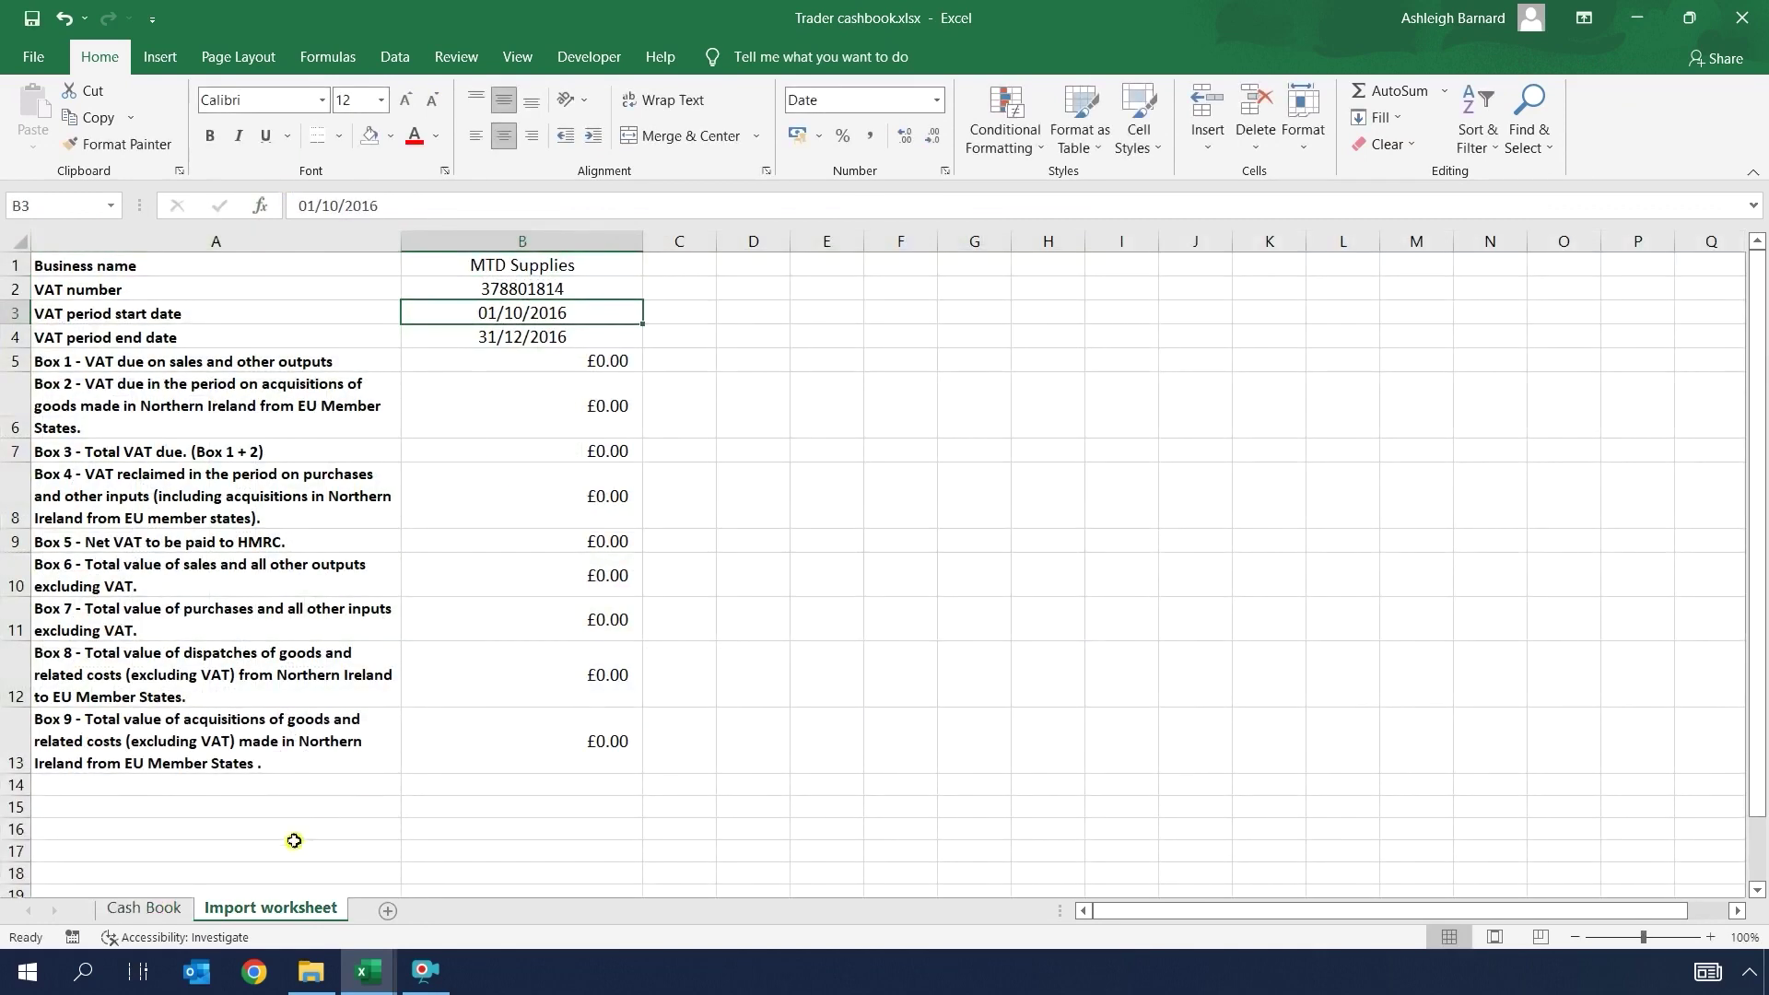
text(=)
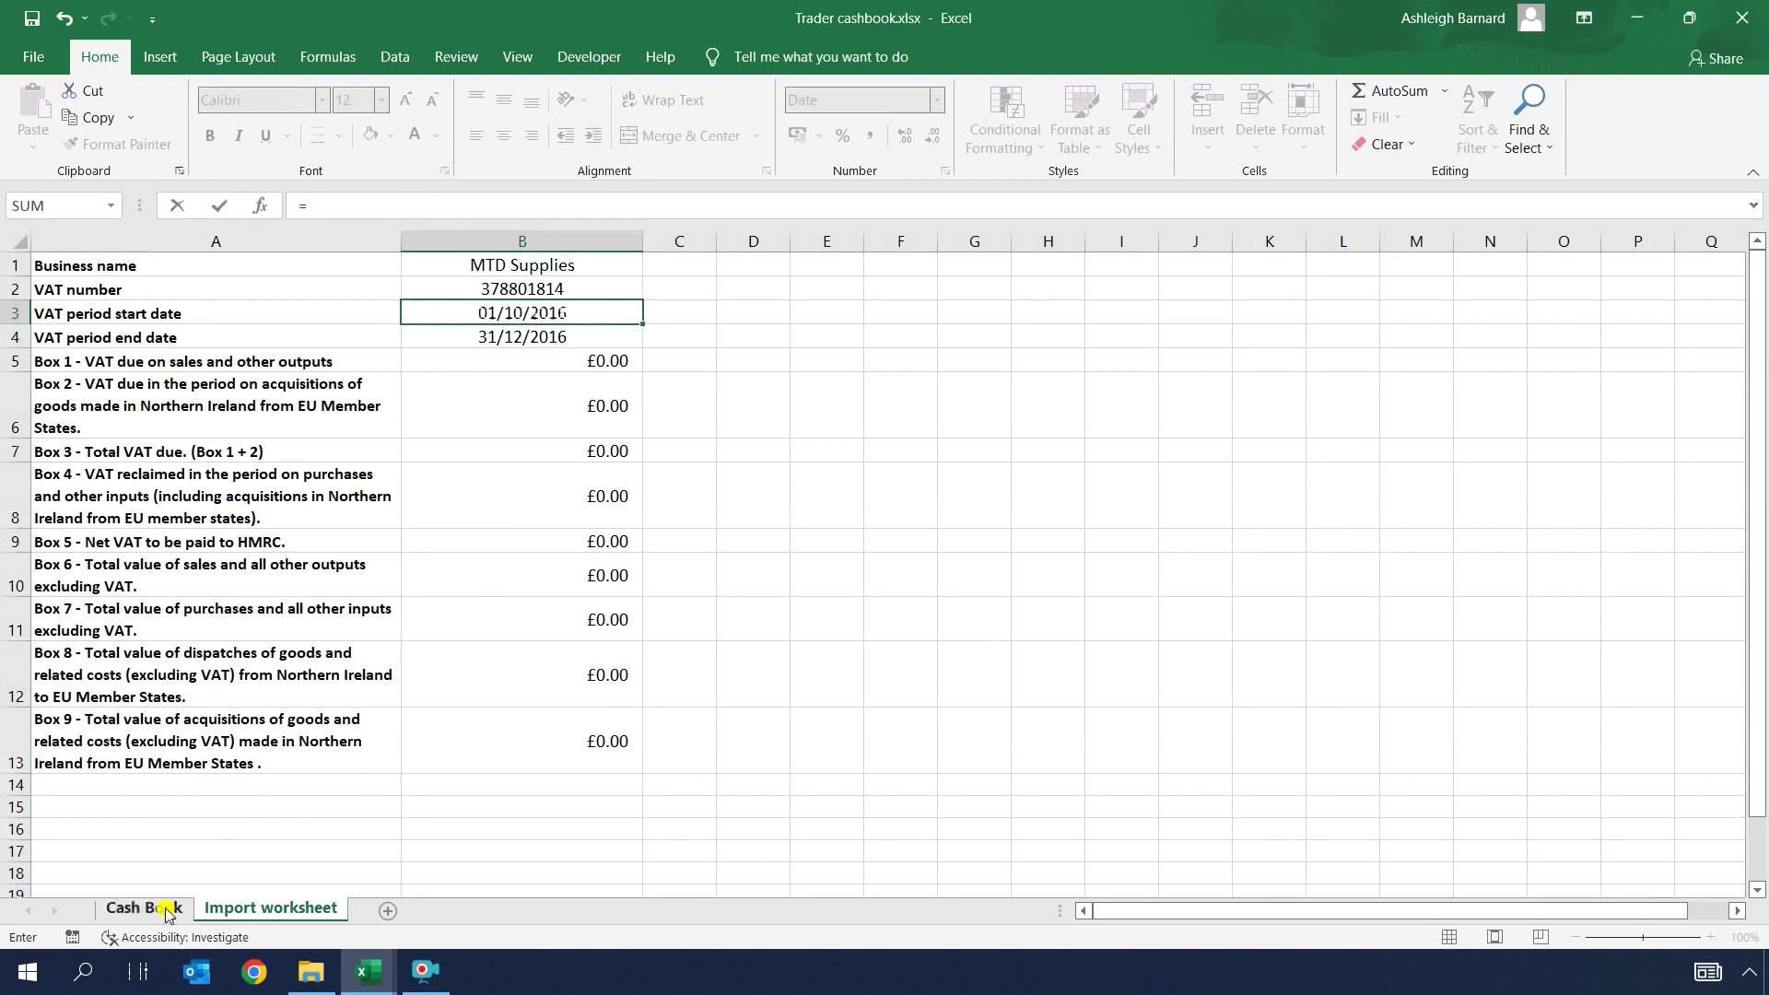
click(144, 908)
click(647, 239)
key(Return)
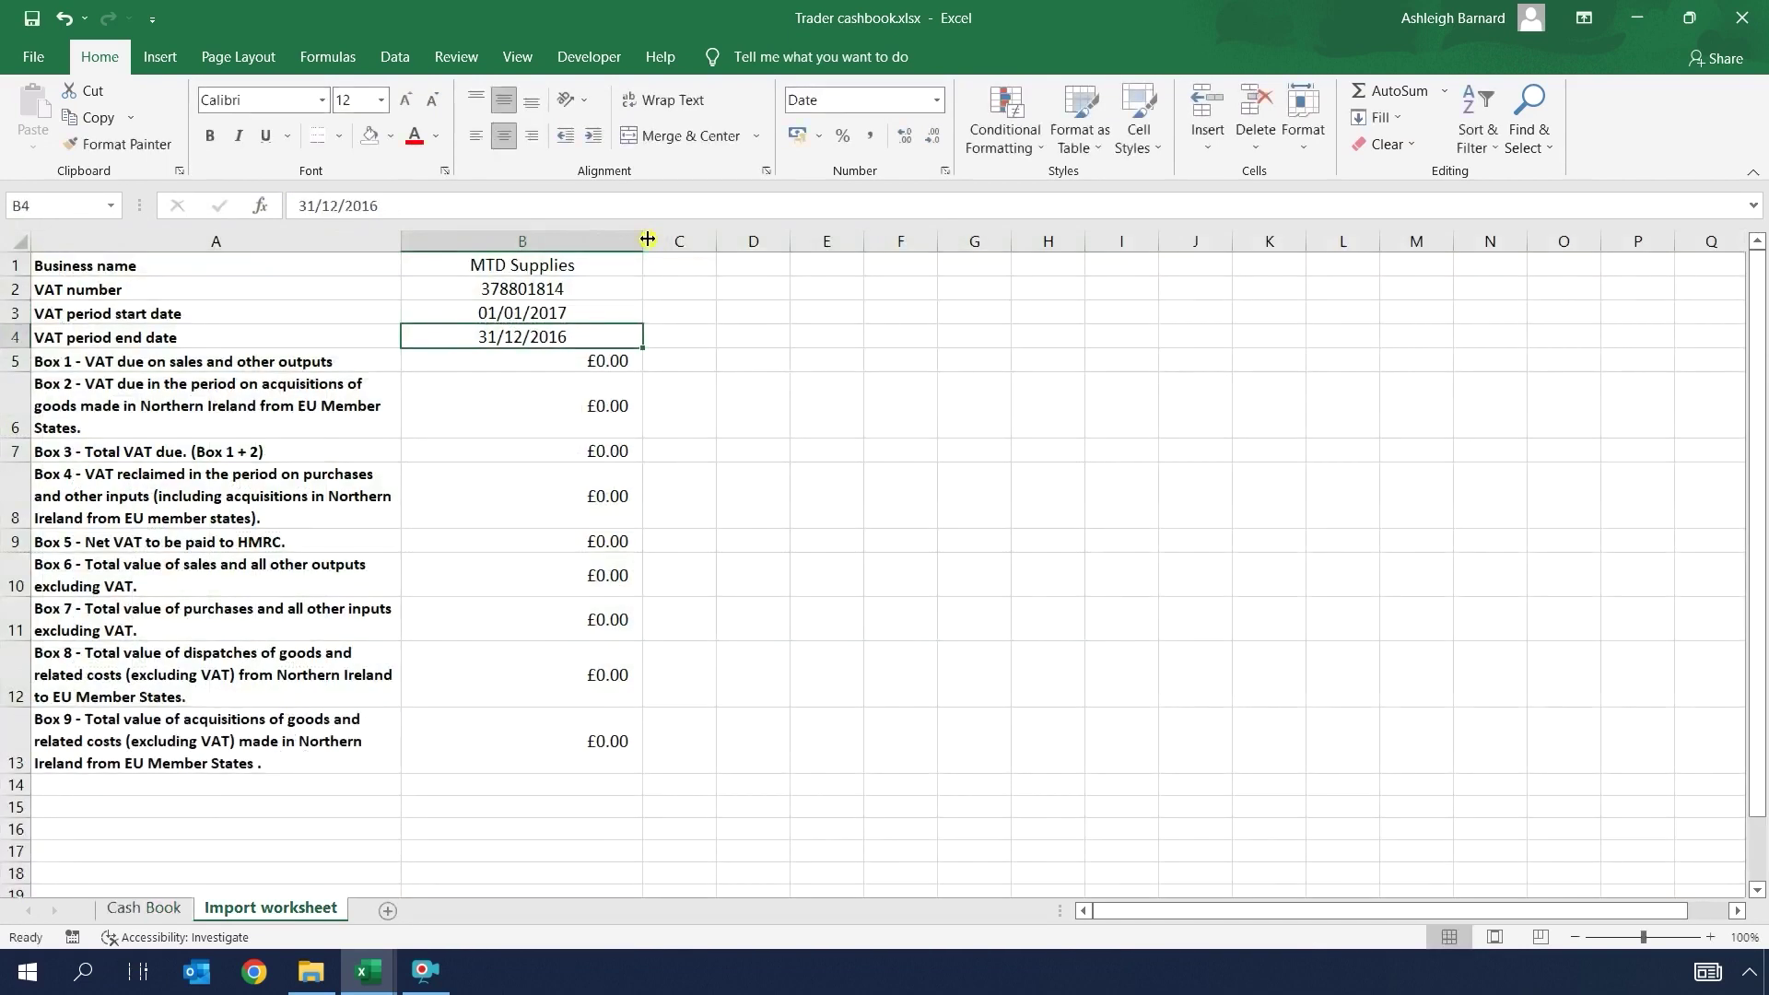
text(=)
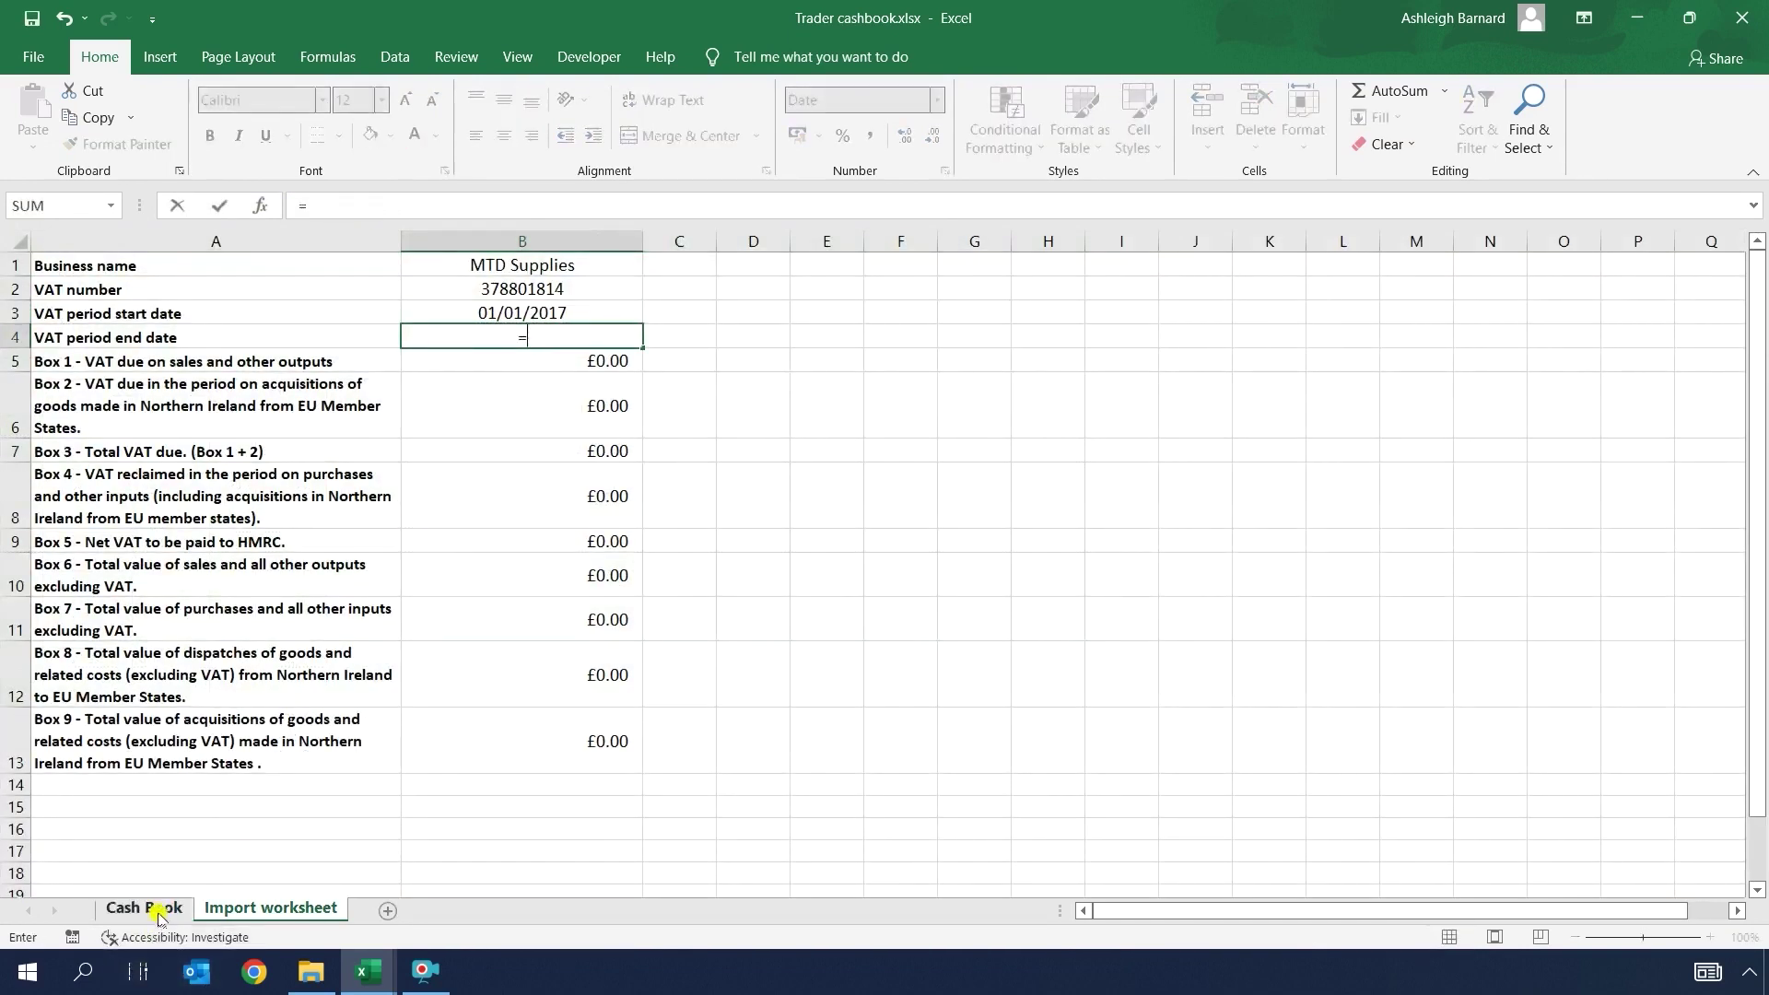
click(162, 909)
click(937, 234)
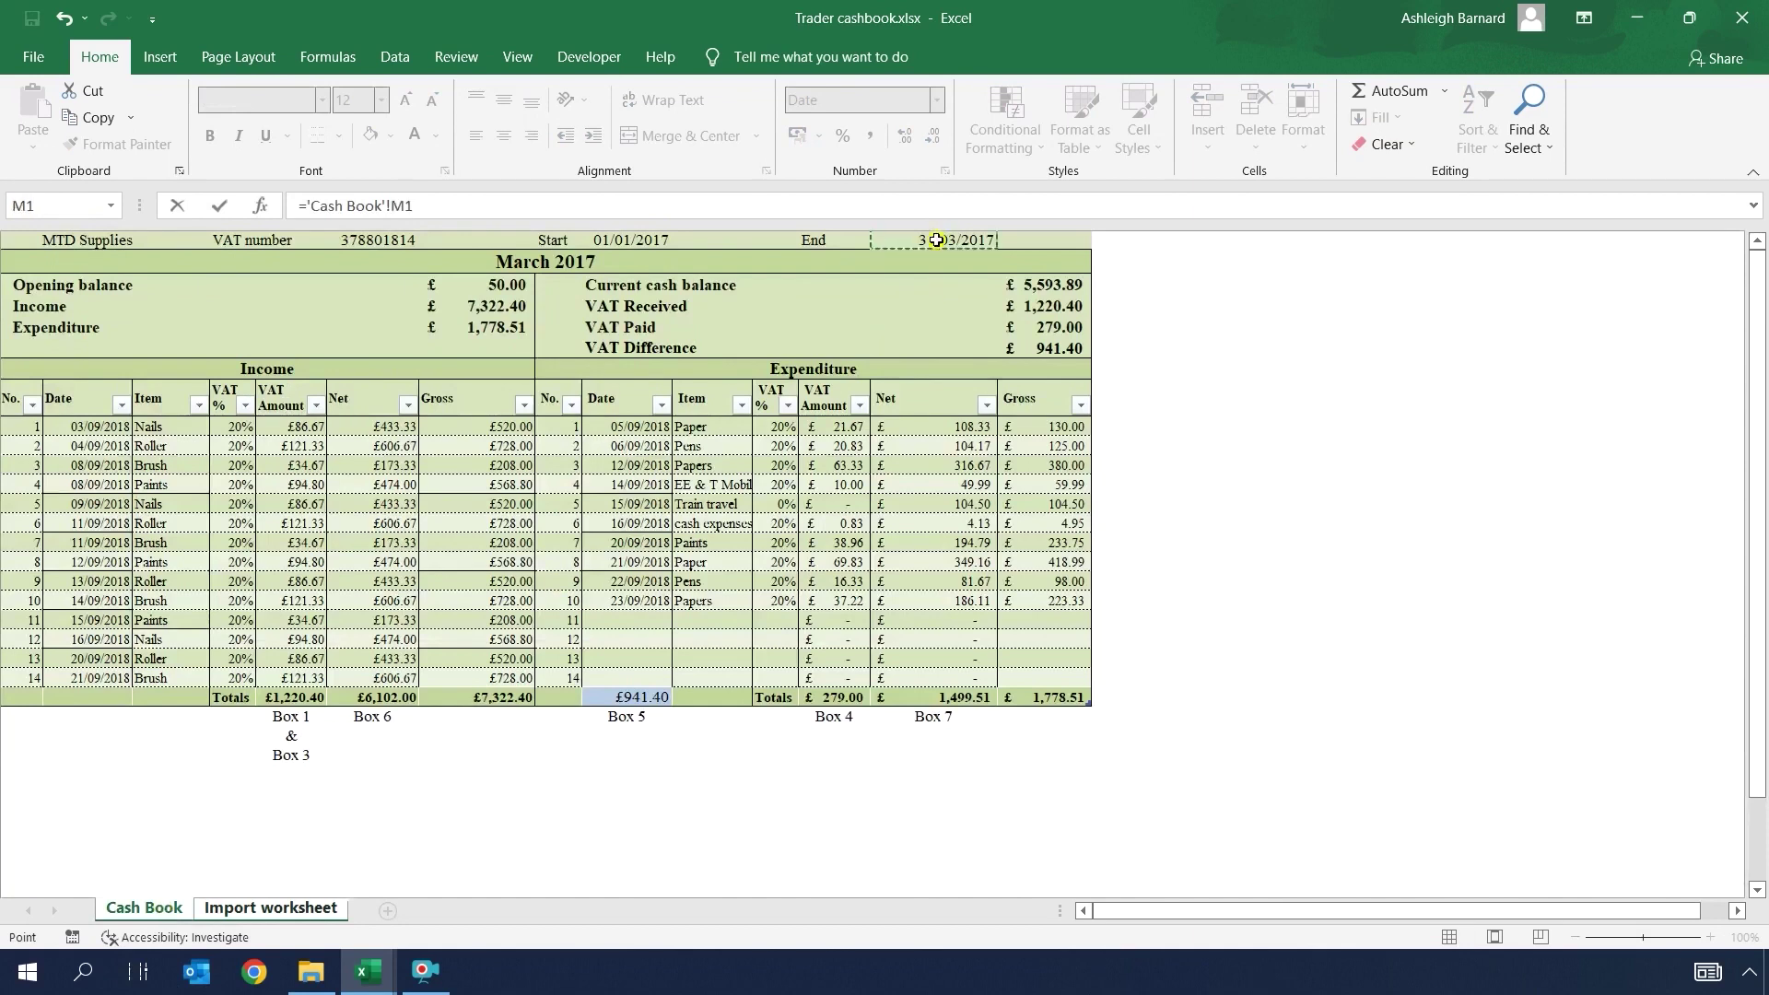
key(Return)
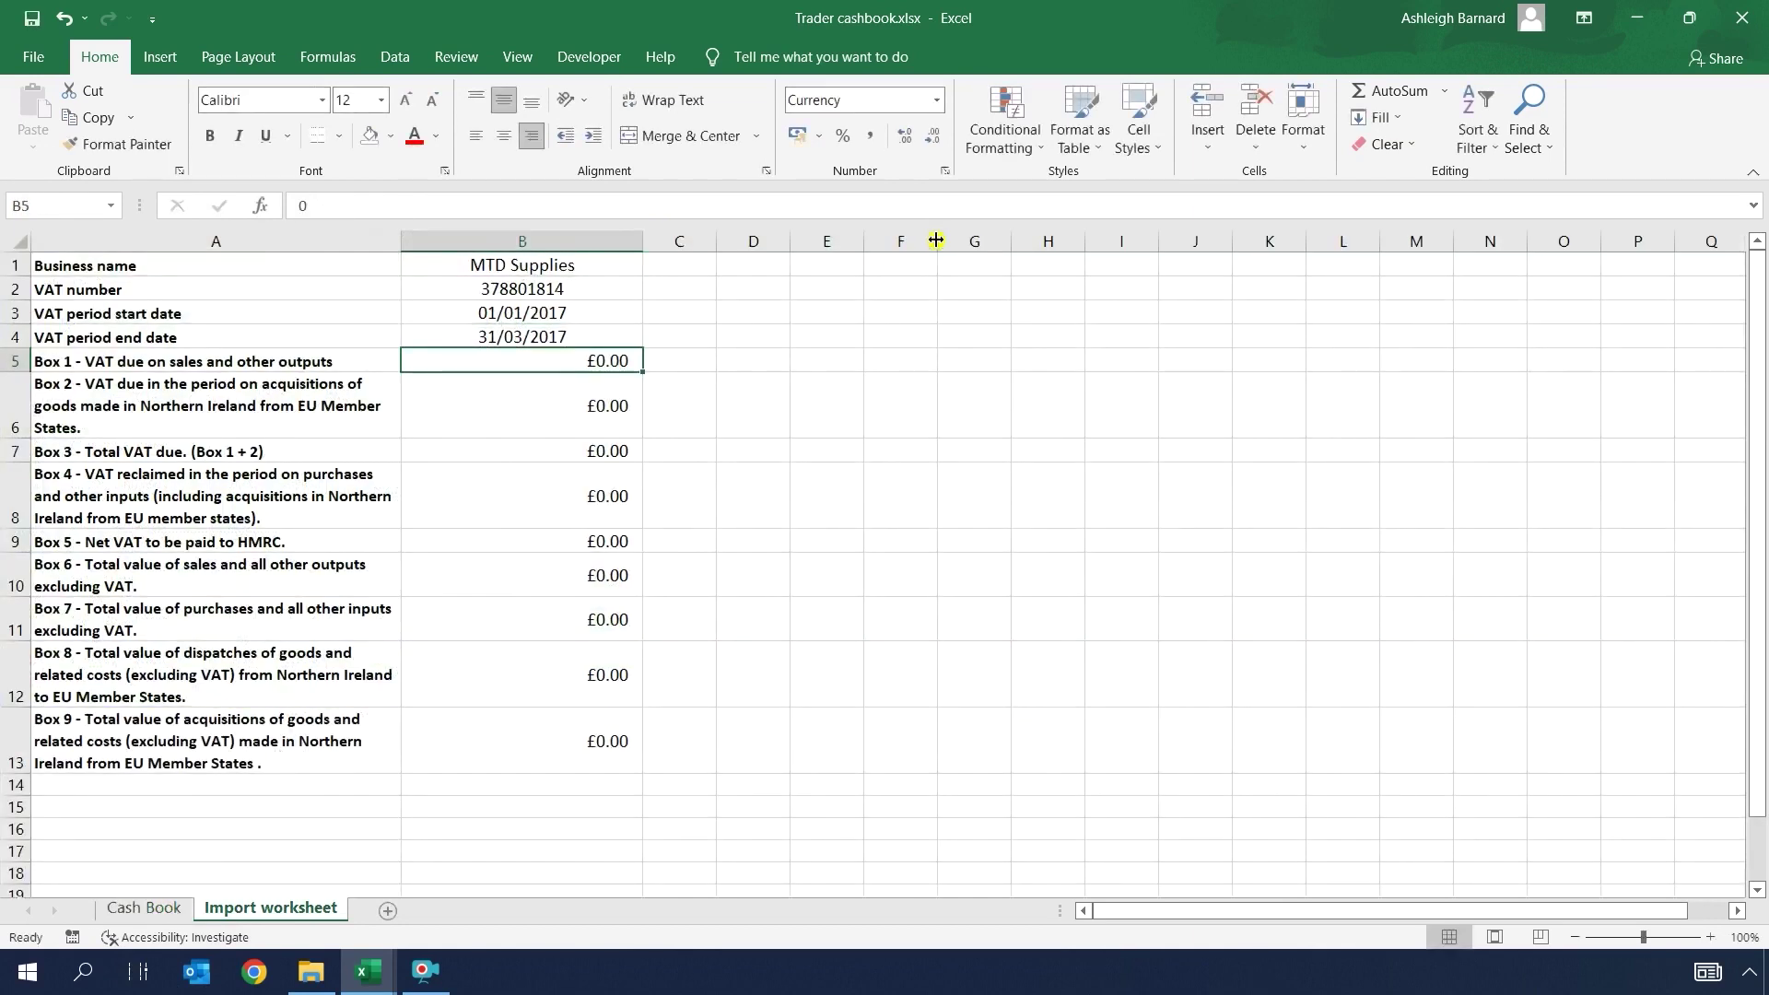
Step: Link Box 1 to the Cash Book's £1,220.40 income VAT total
text(=)
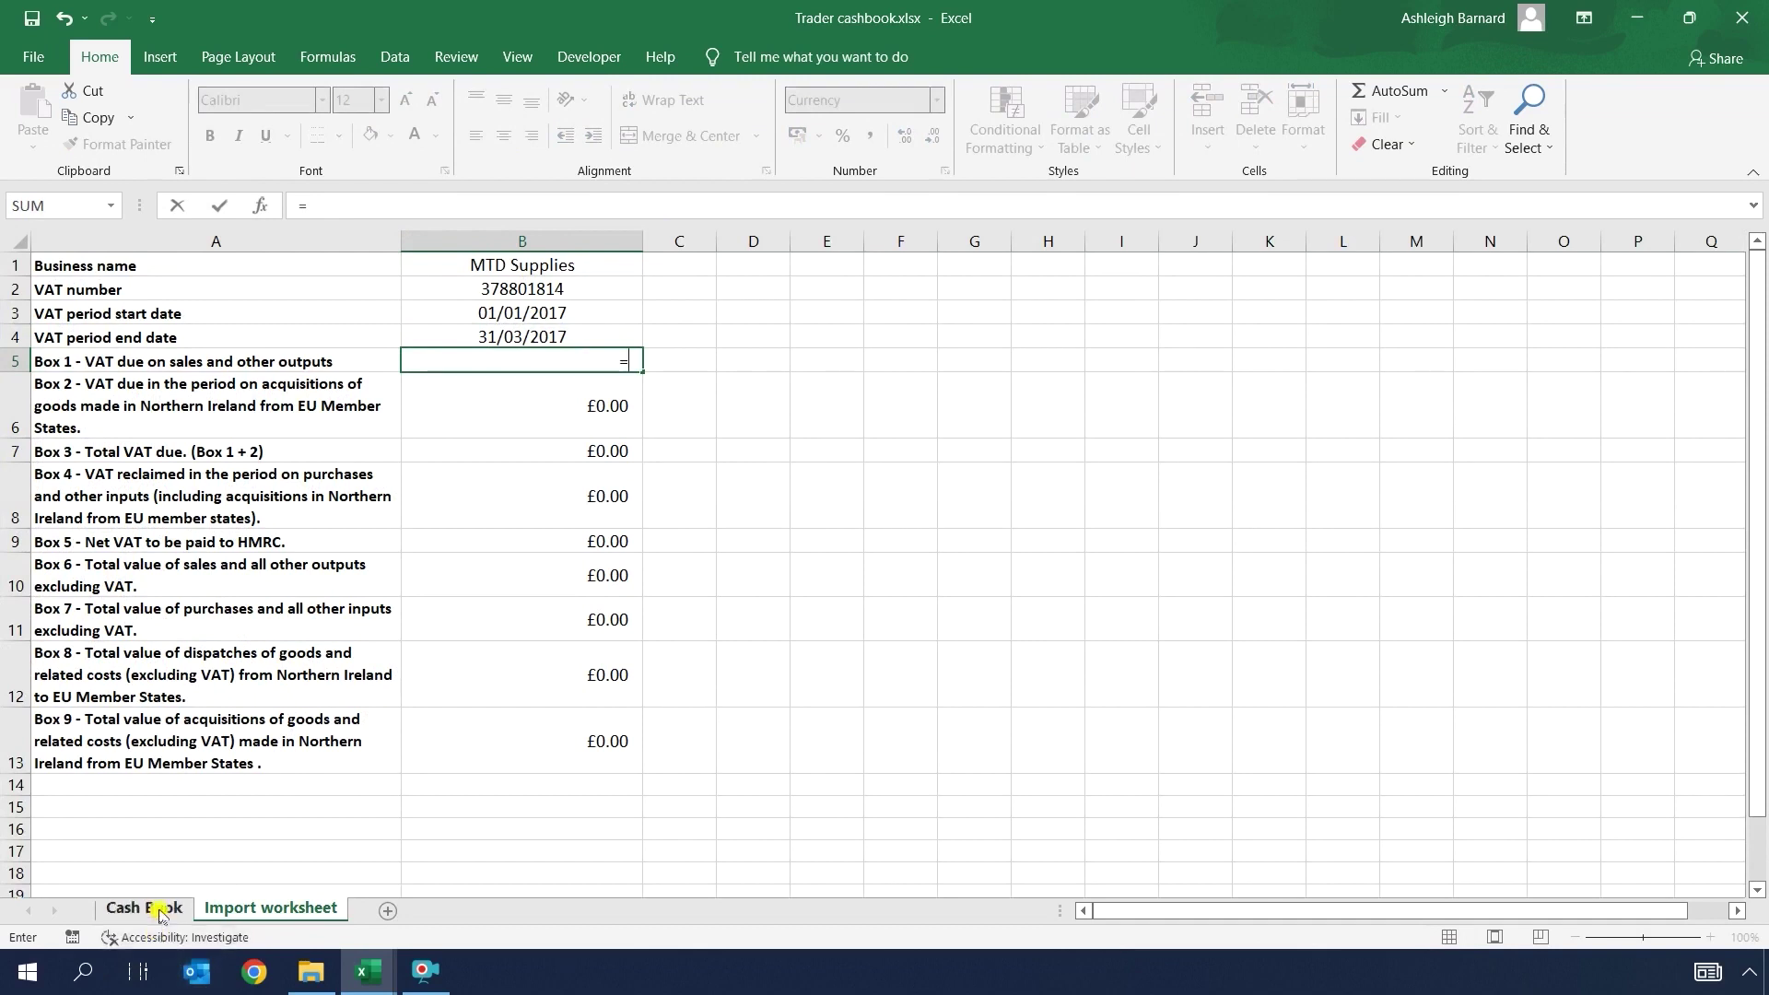
click(155, 907)
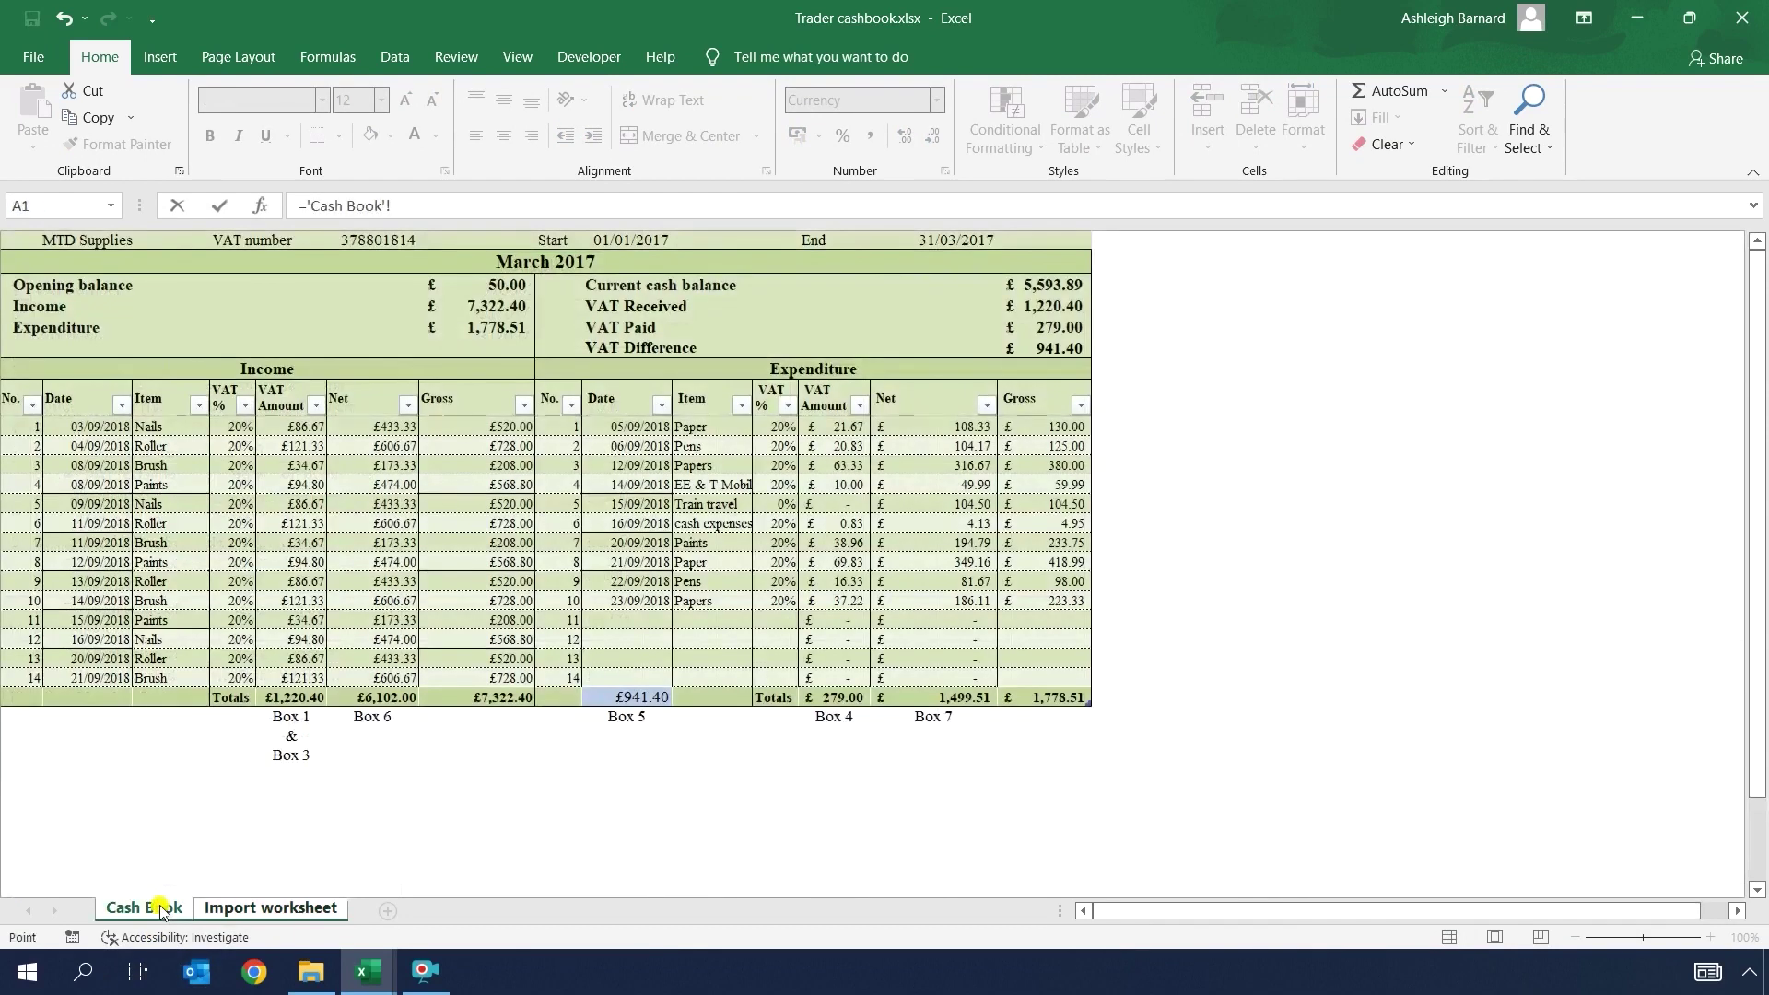
click(295, 697)
key(Return)
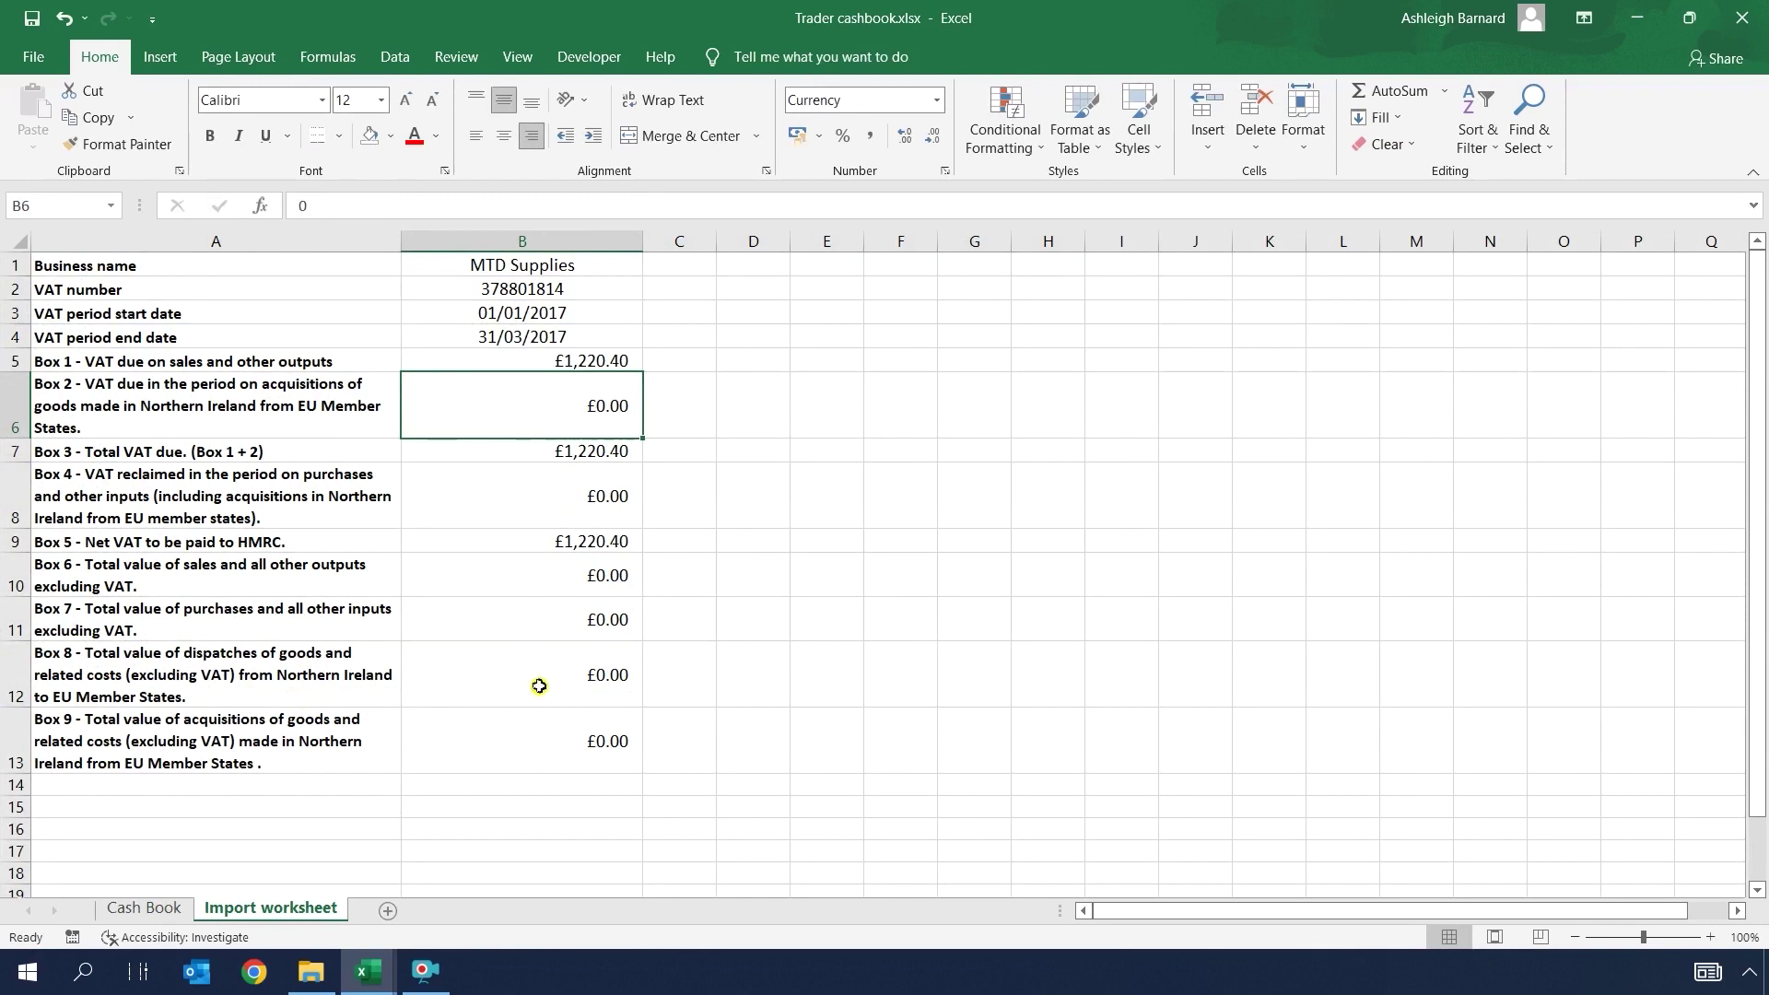
Step: In AbsoluteExcelVATFilerV3.1, link row 3 to Trader cashbook.xlsx's Import worksheet via LINK IMPORT SHEET
click(372, 982)
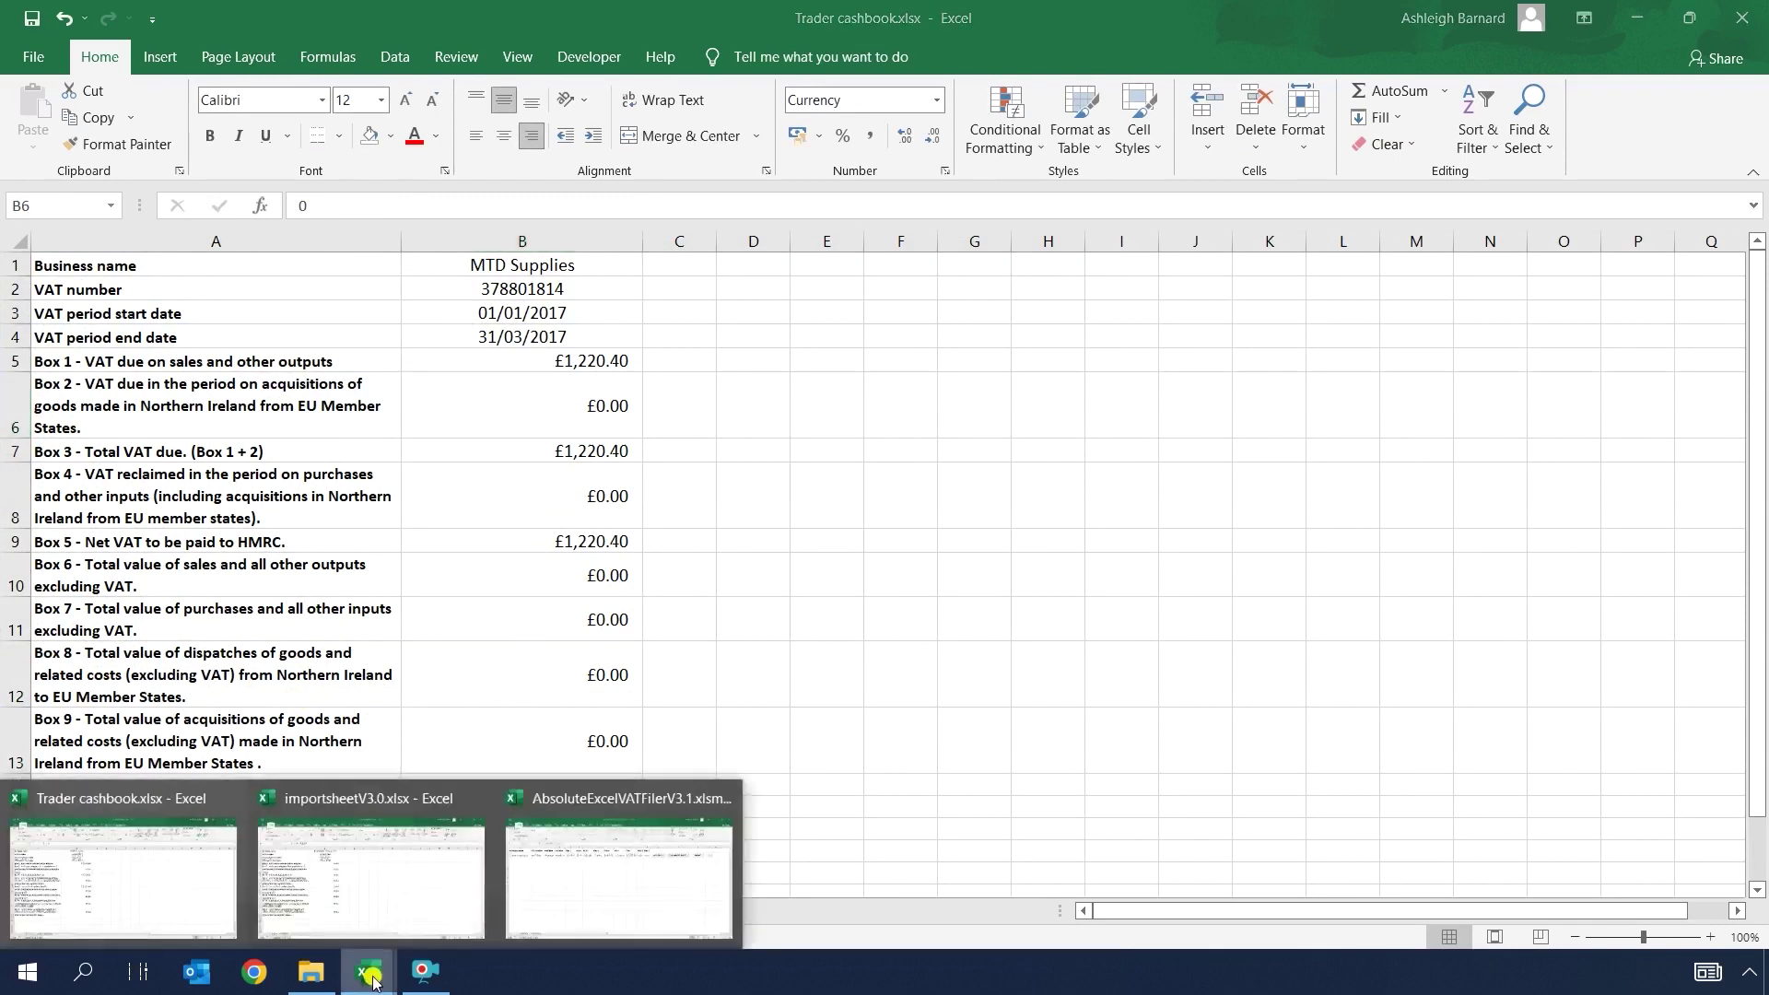
click(568, 859)
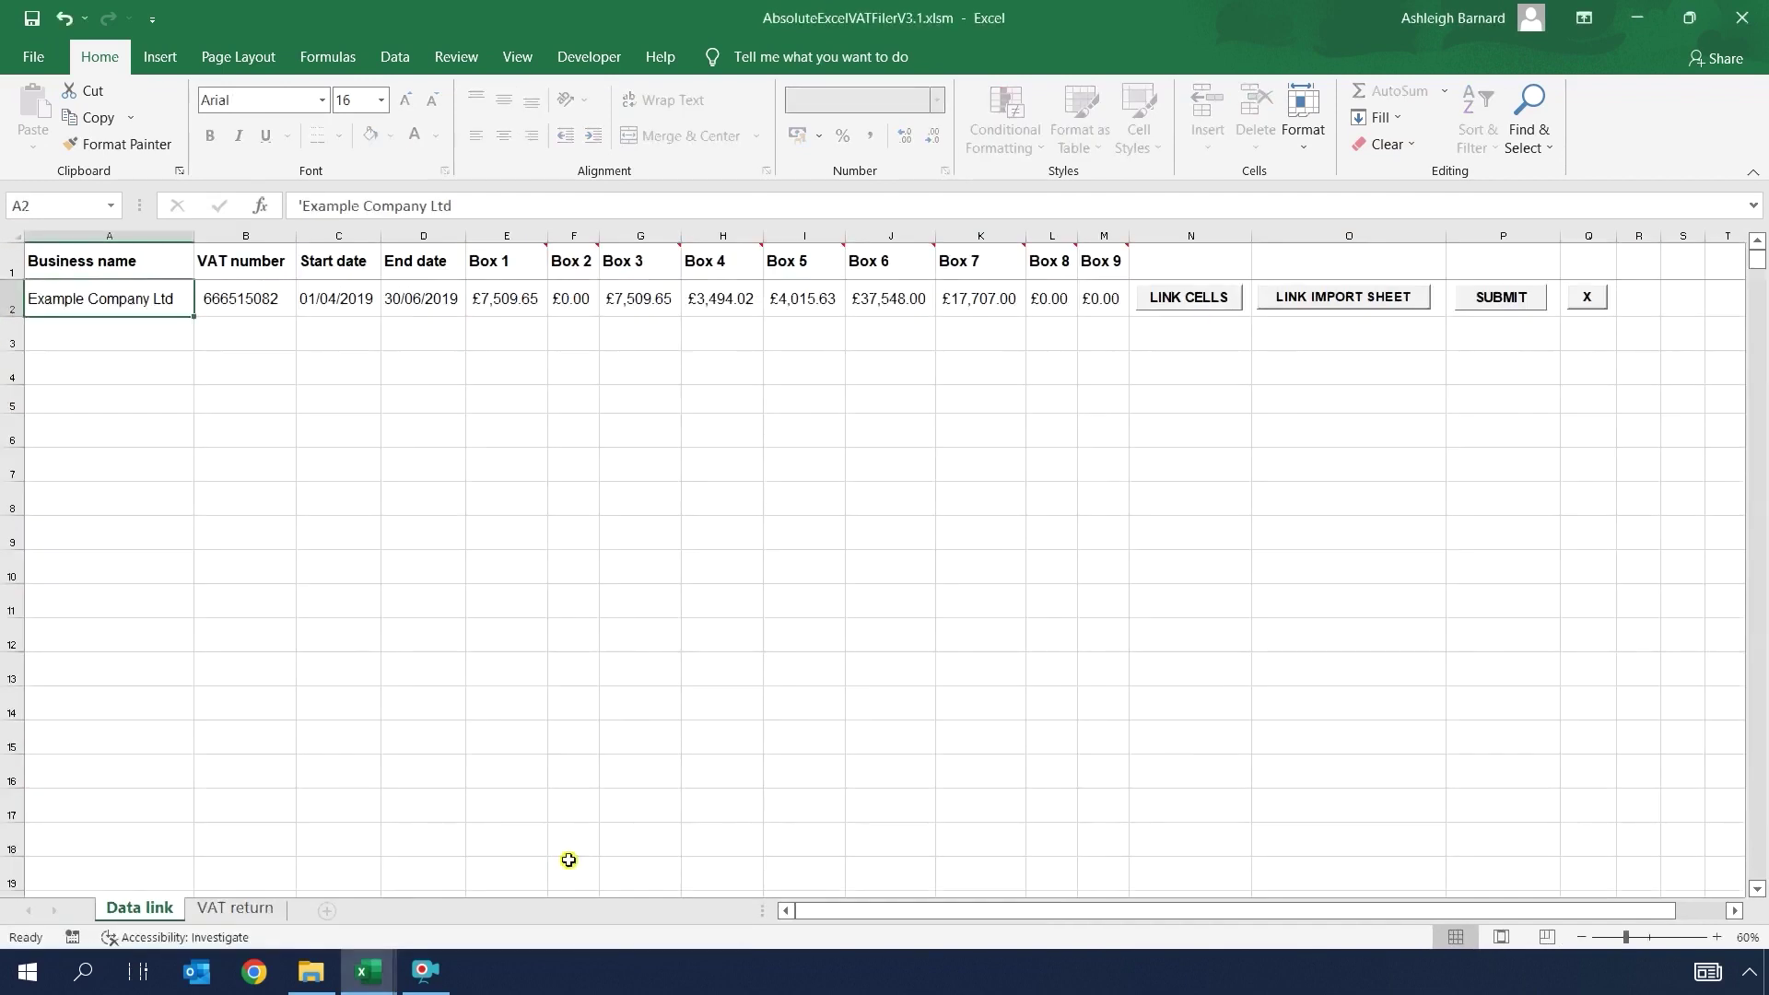
click(146, 337)
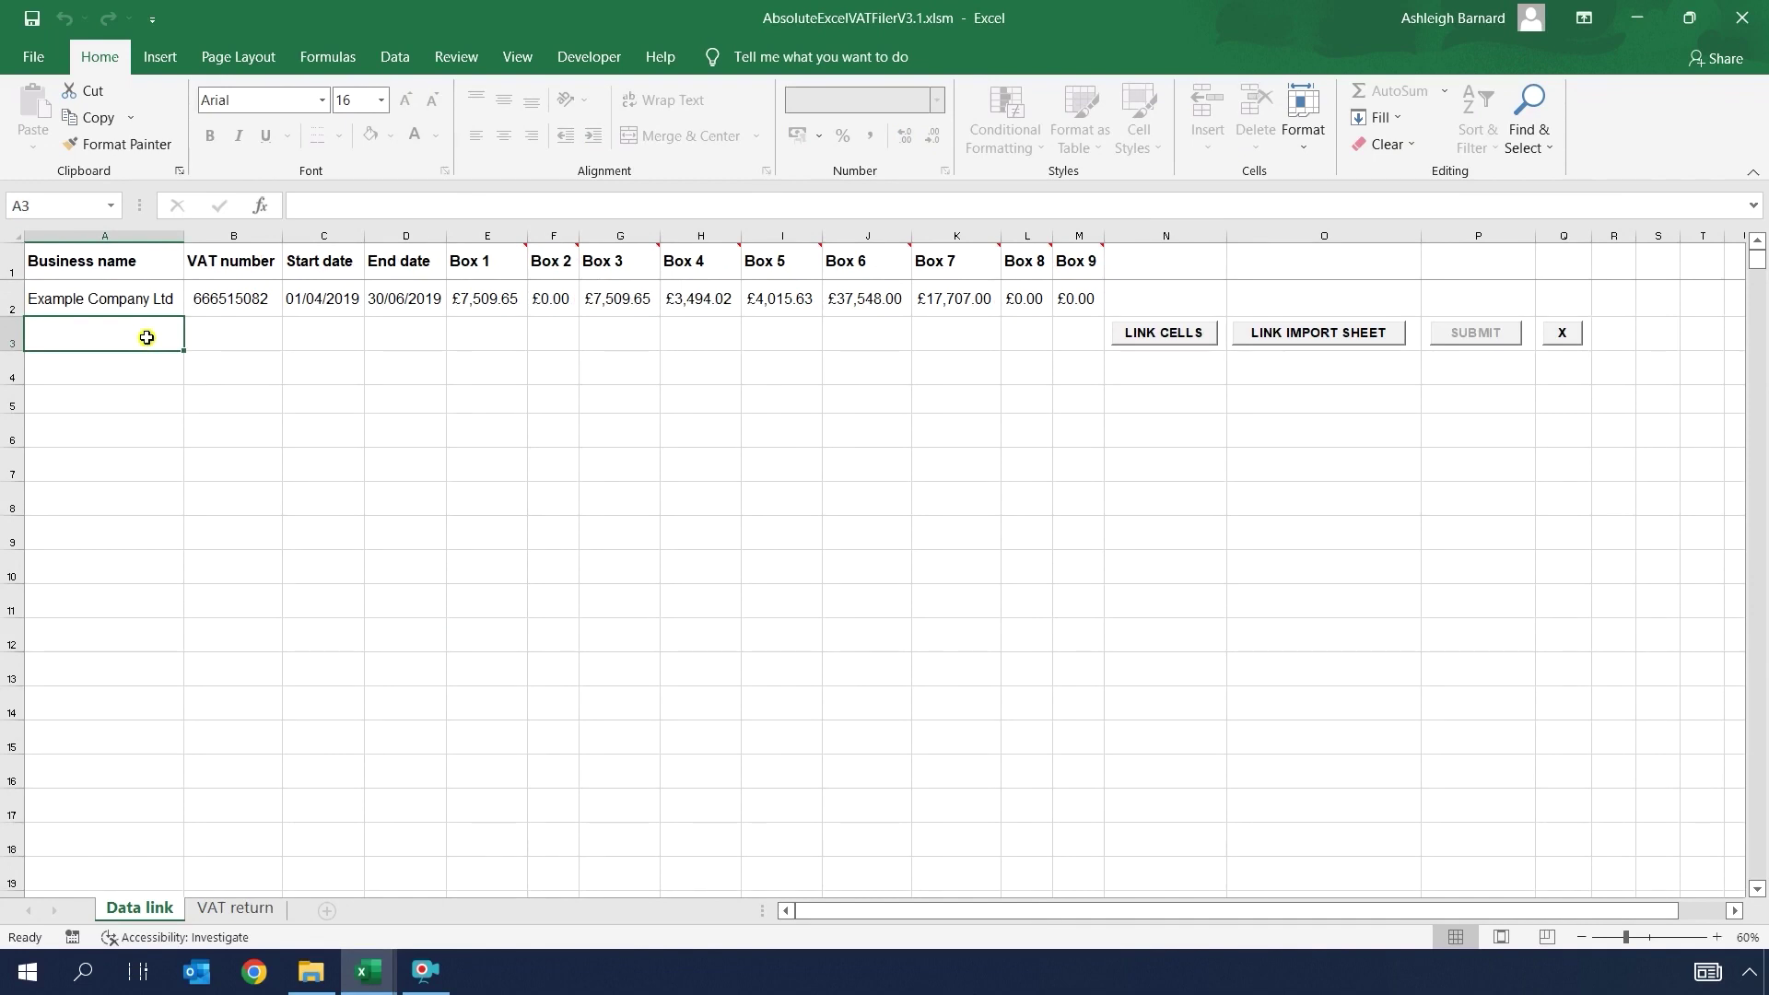
click(1295, 334)
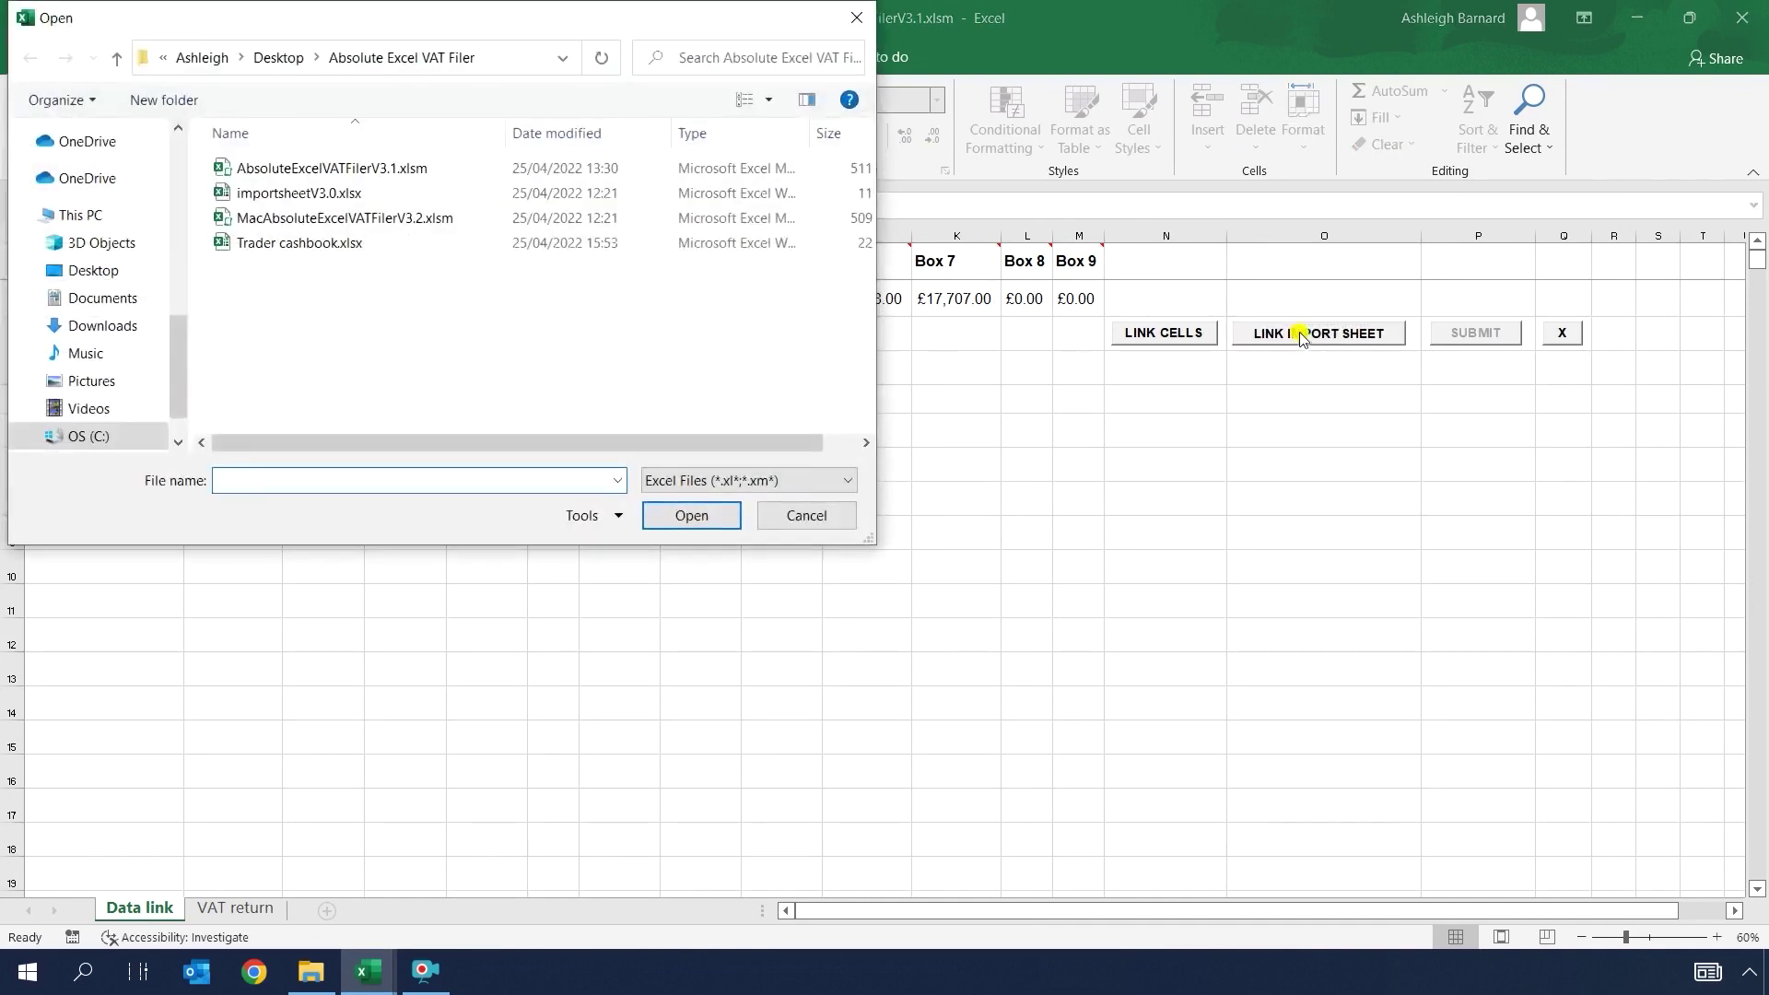
double_click(322, 244)
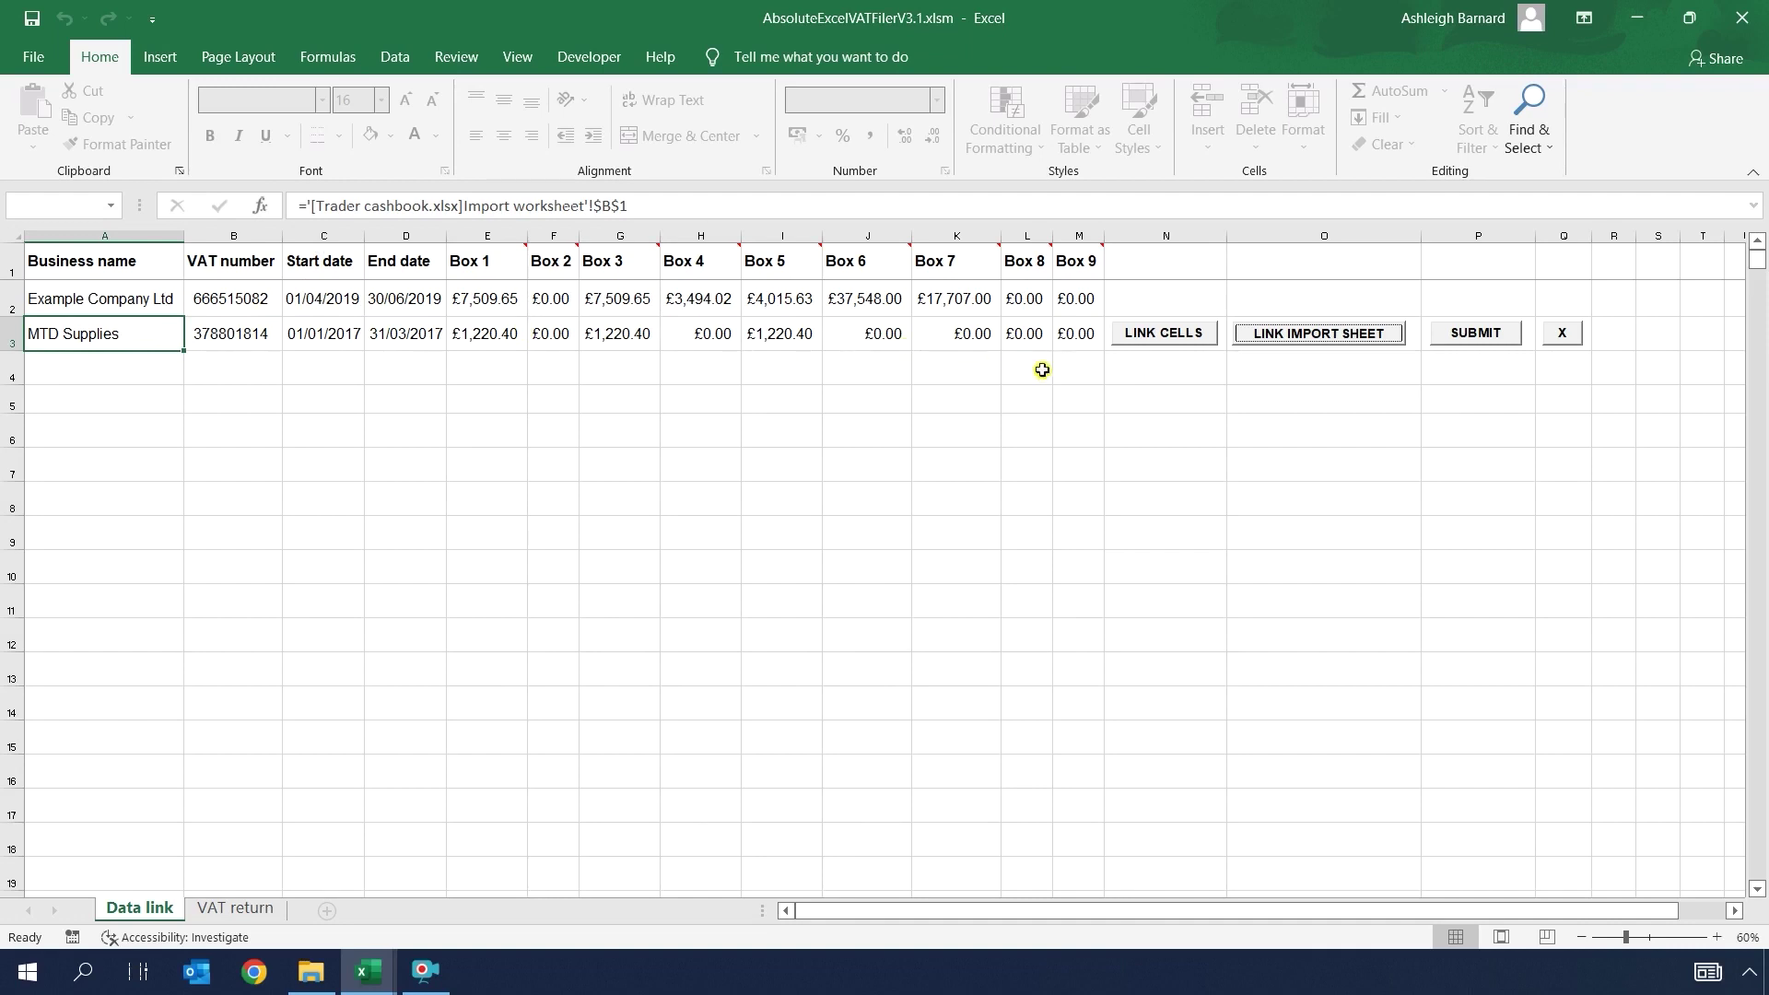
Step: Open the MTD Supplies VAT return from row 3's SUBMIT button
key(Tab)
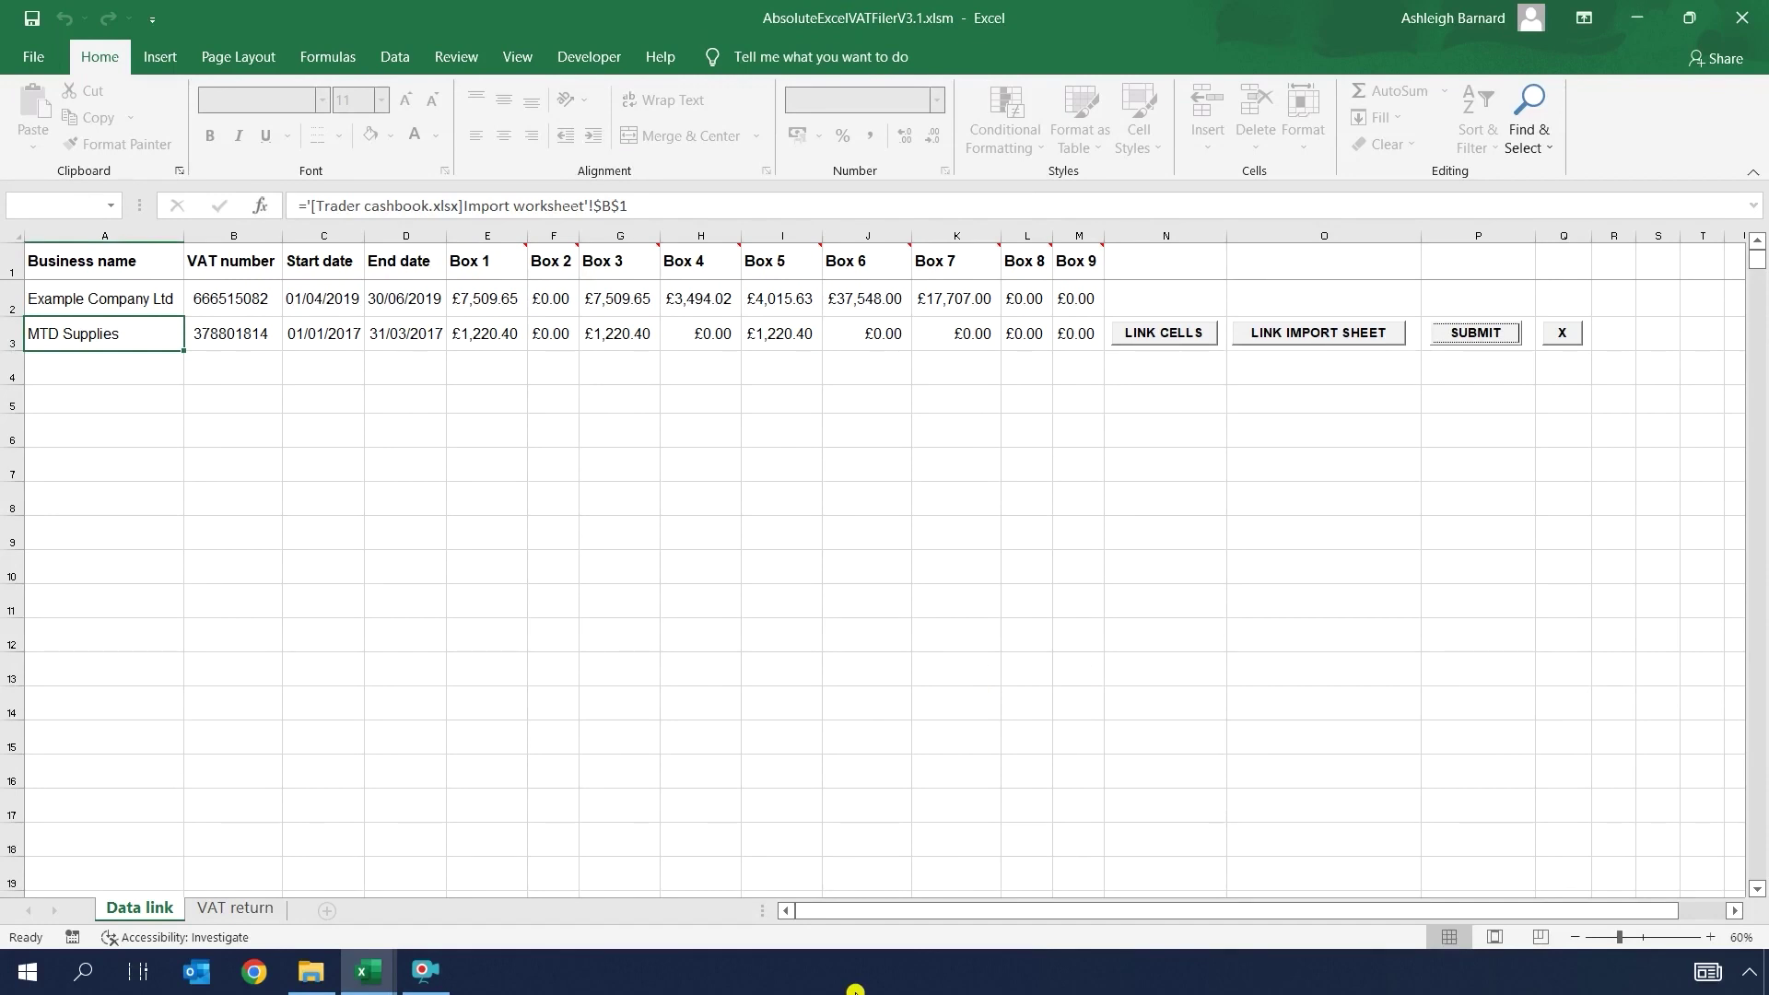
click(1476, 333)
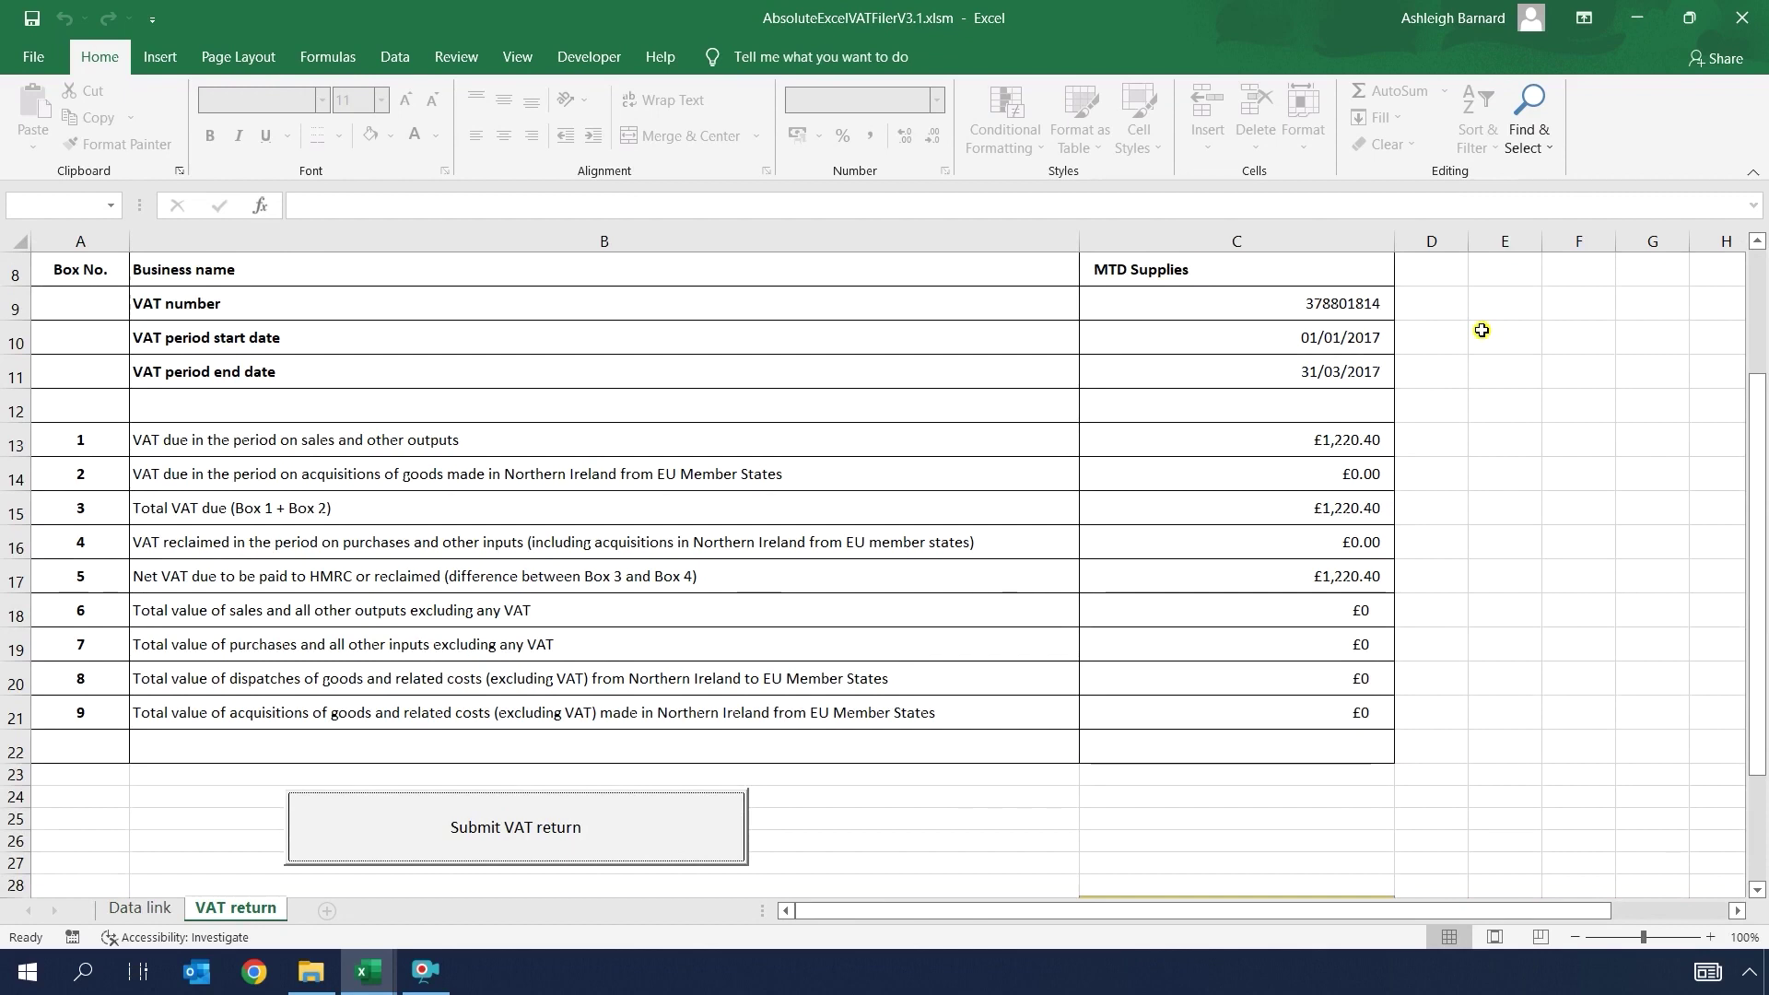
mouse_move(1759, 456)
mouse_down()
mouse_move(1760, 519)
mouse_move(1755, 460)
mouse_up()
Step: Submit the MTD Supplies VAT return with the 'Confirm and finalise VAT return' declaration ticked
click(582, 825)
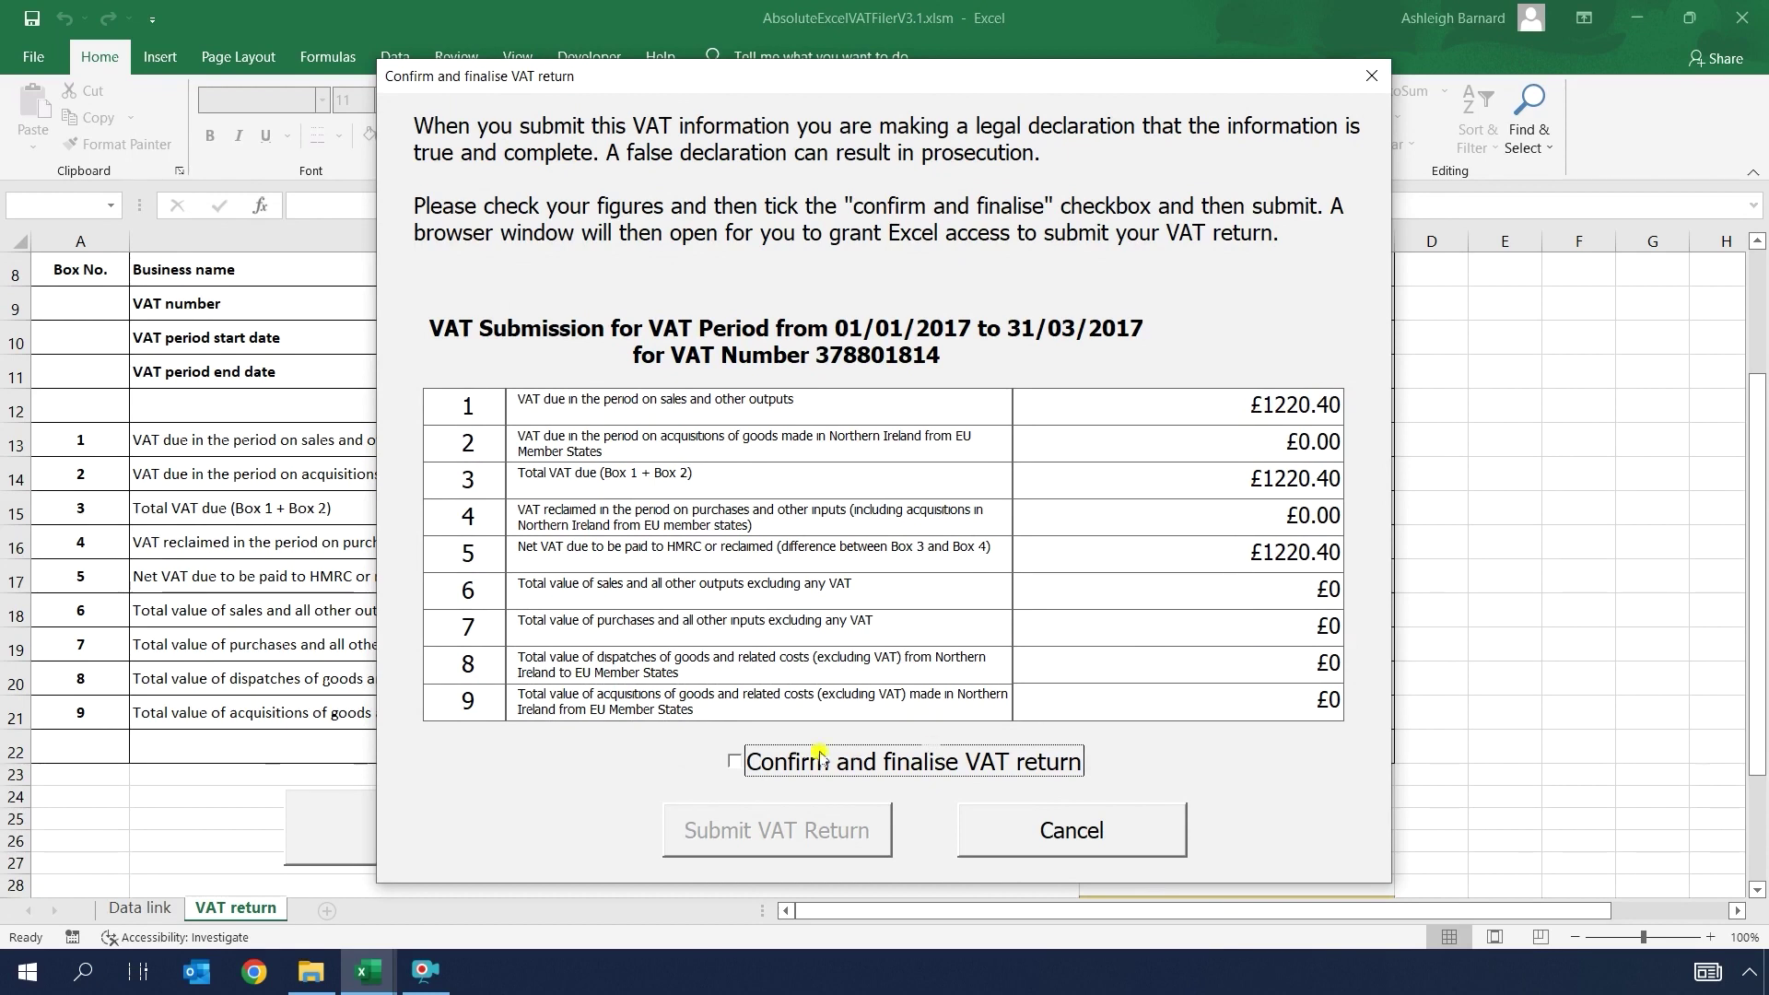
click(735, 762)
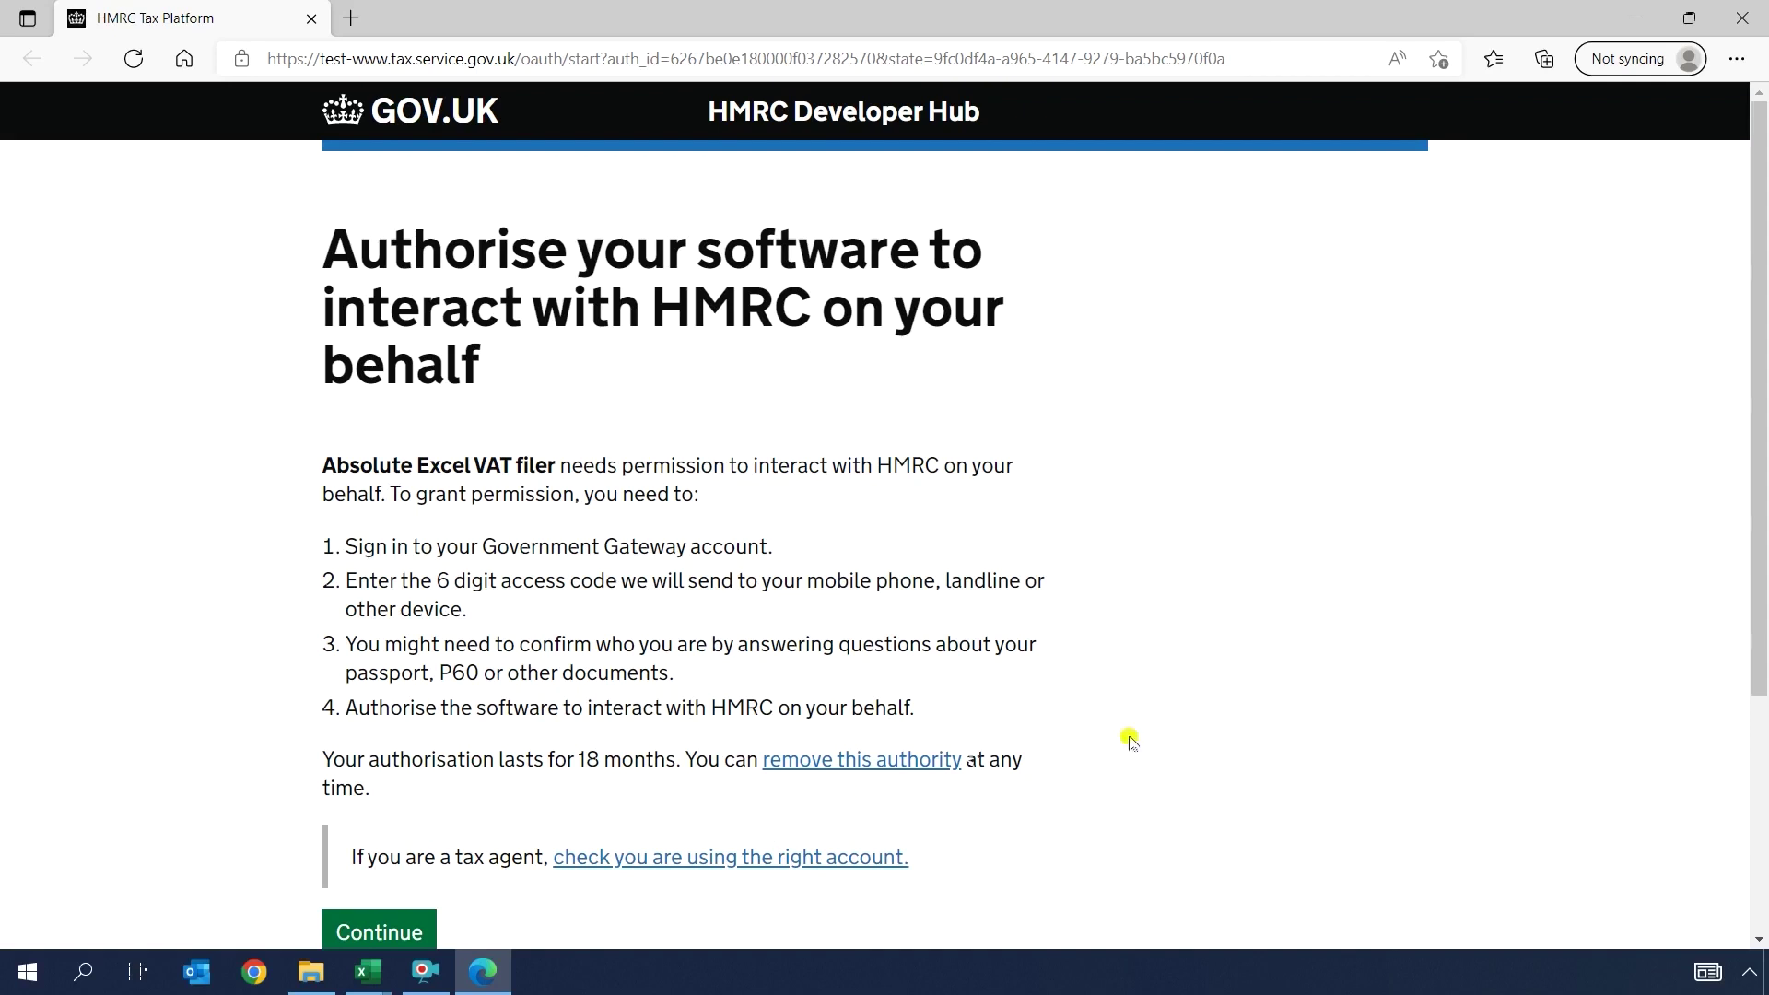
Step: Sign in with the test user ID and password, then grant the VAT filer authority to view VAT
drag(1761, 449, 1734, 556)
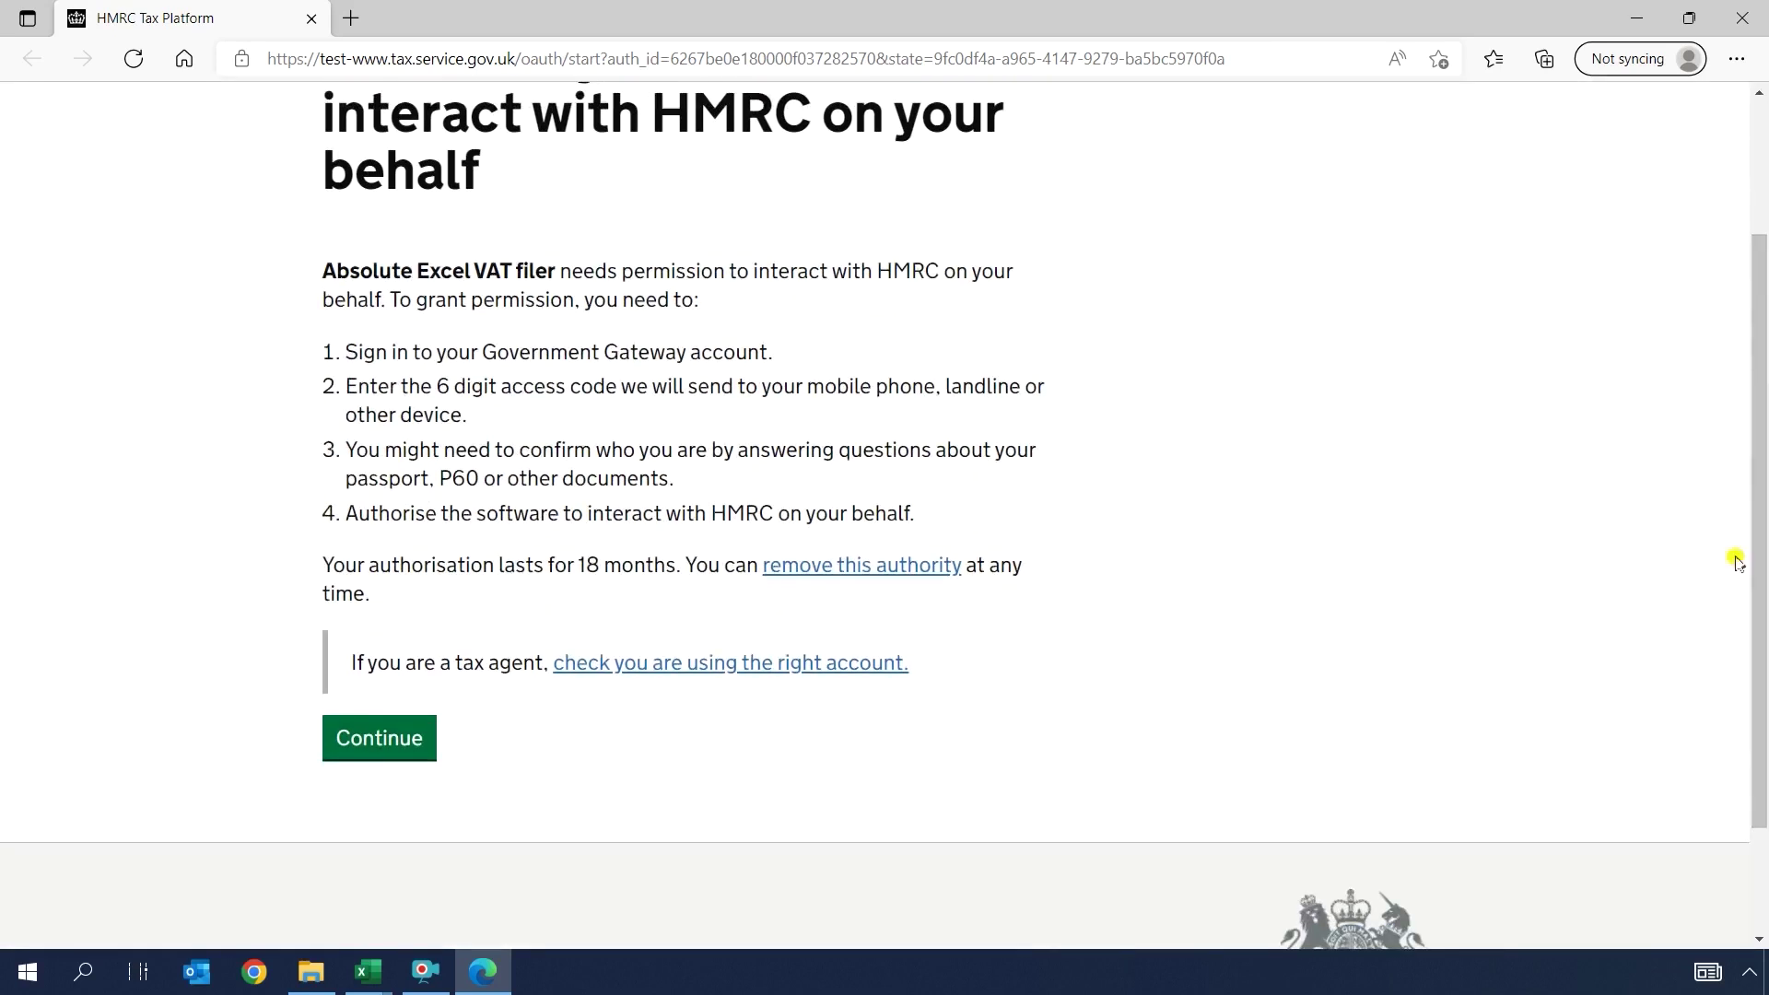
click(379, 744)
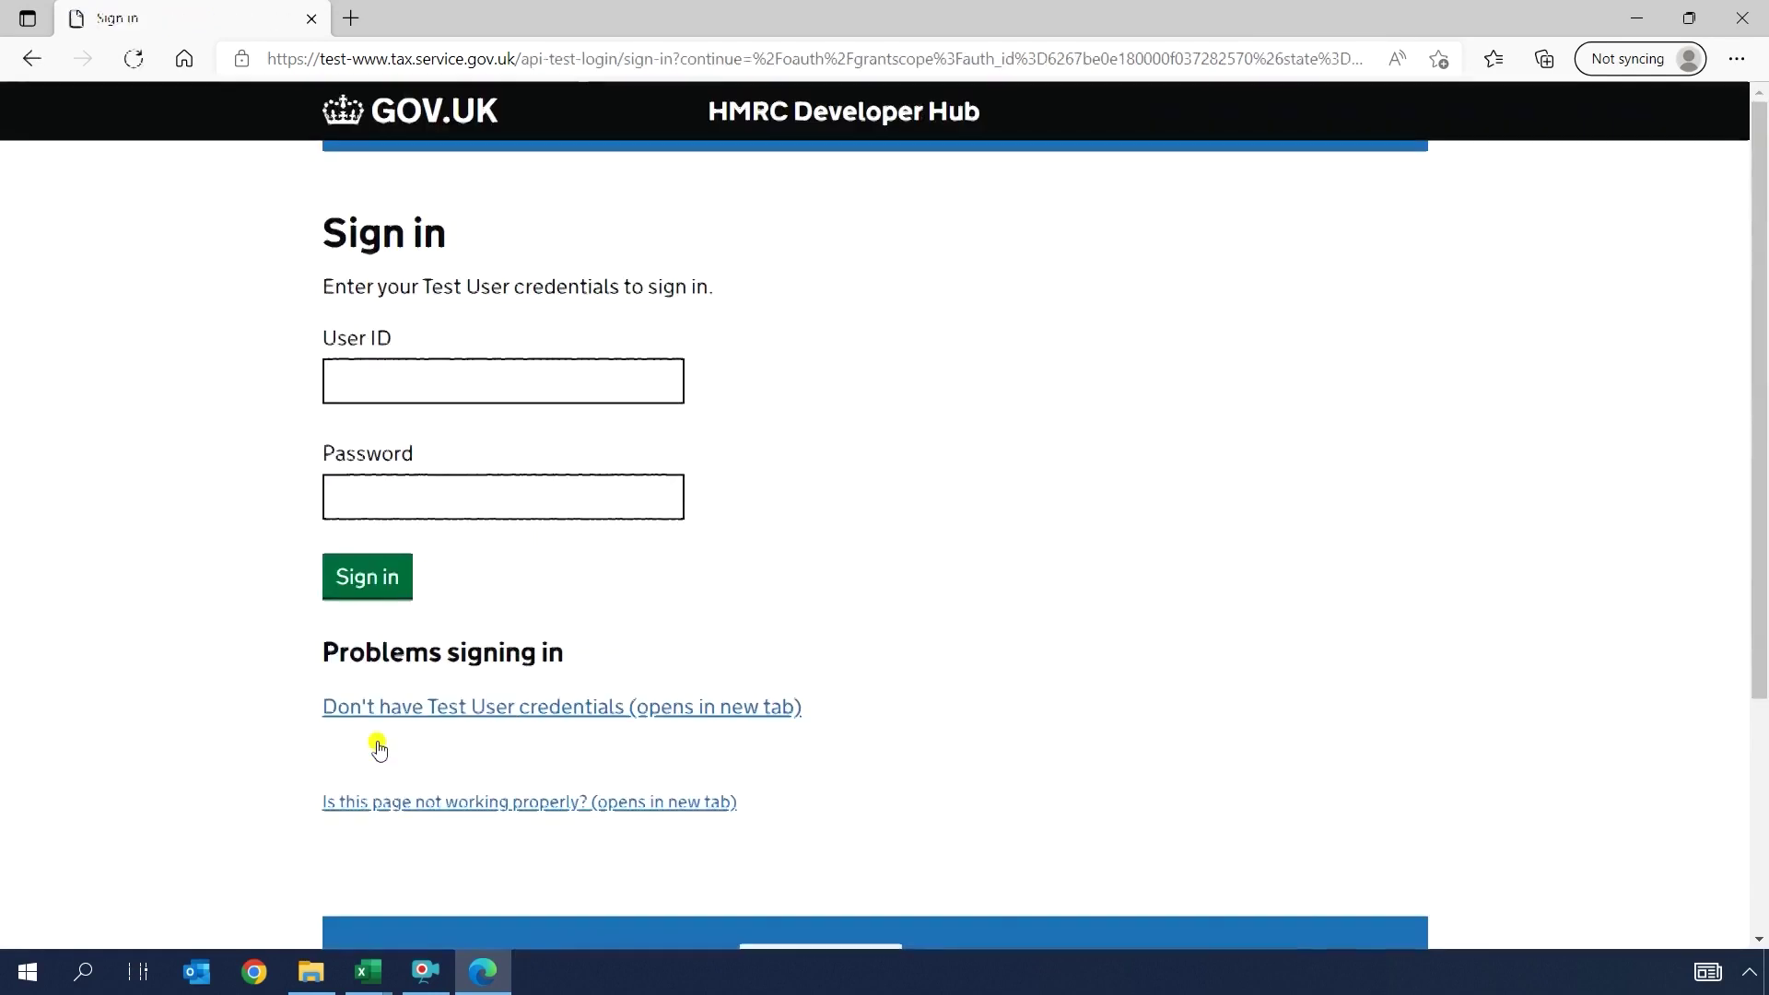
click(422, 389)
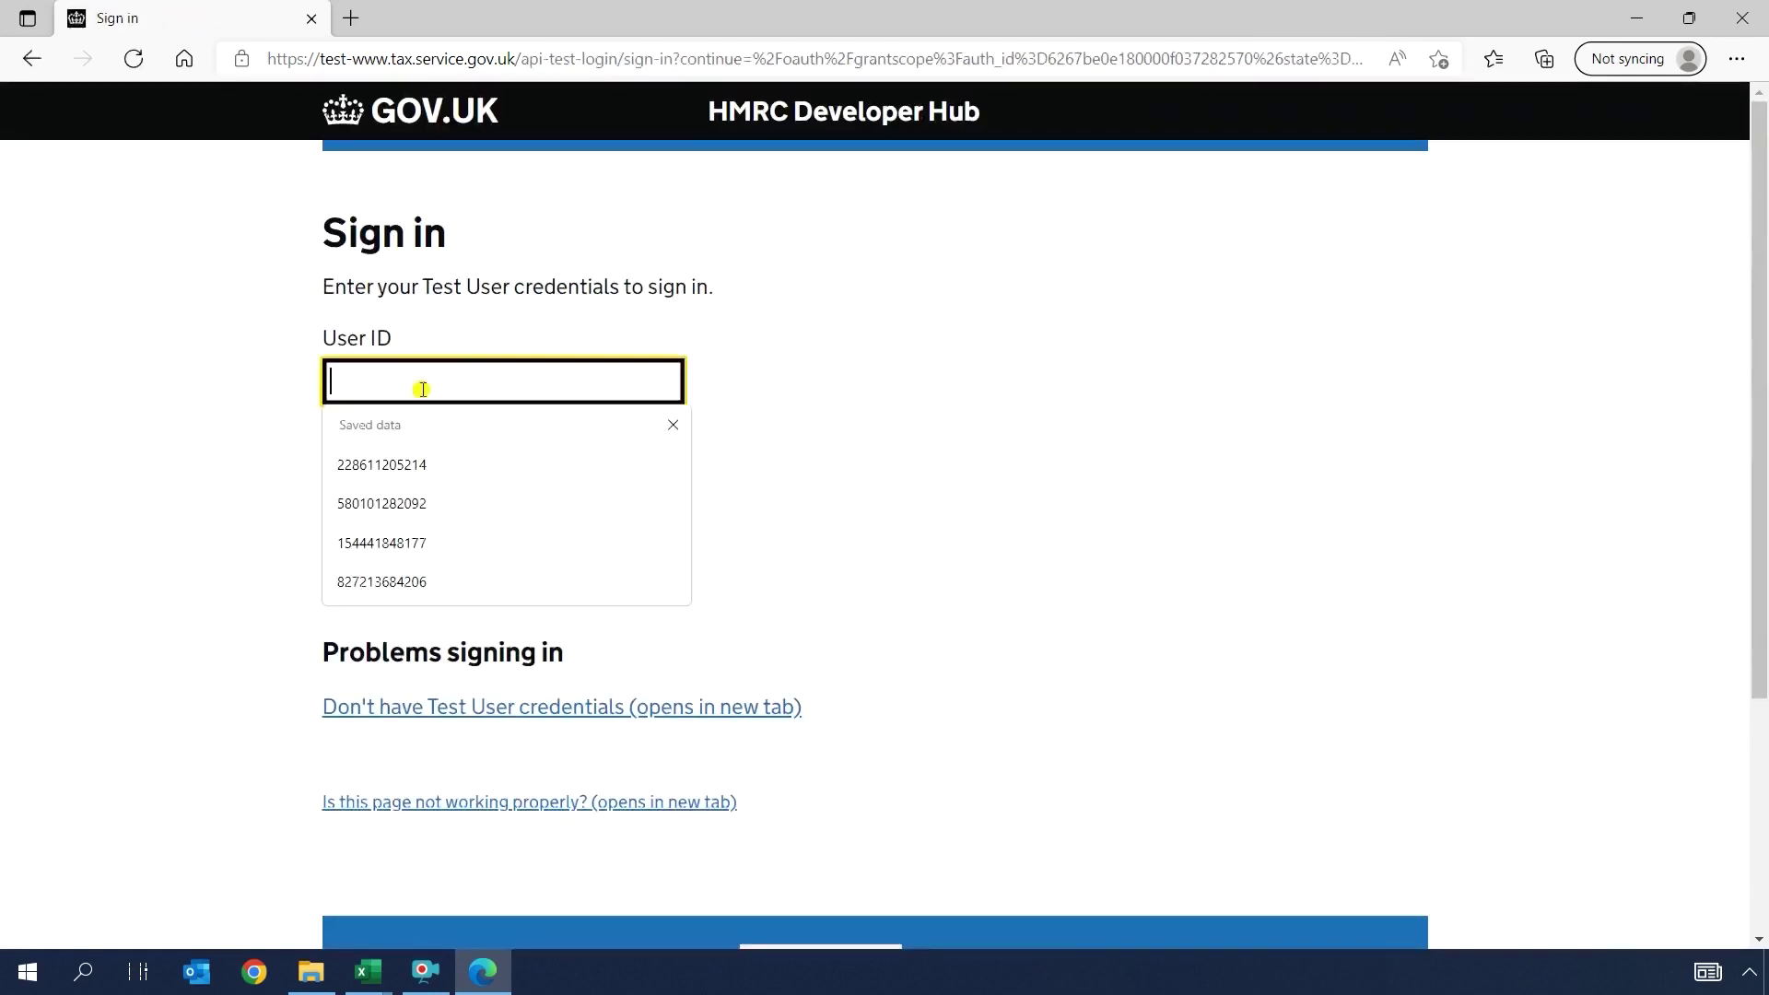
text(83033)
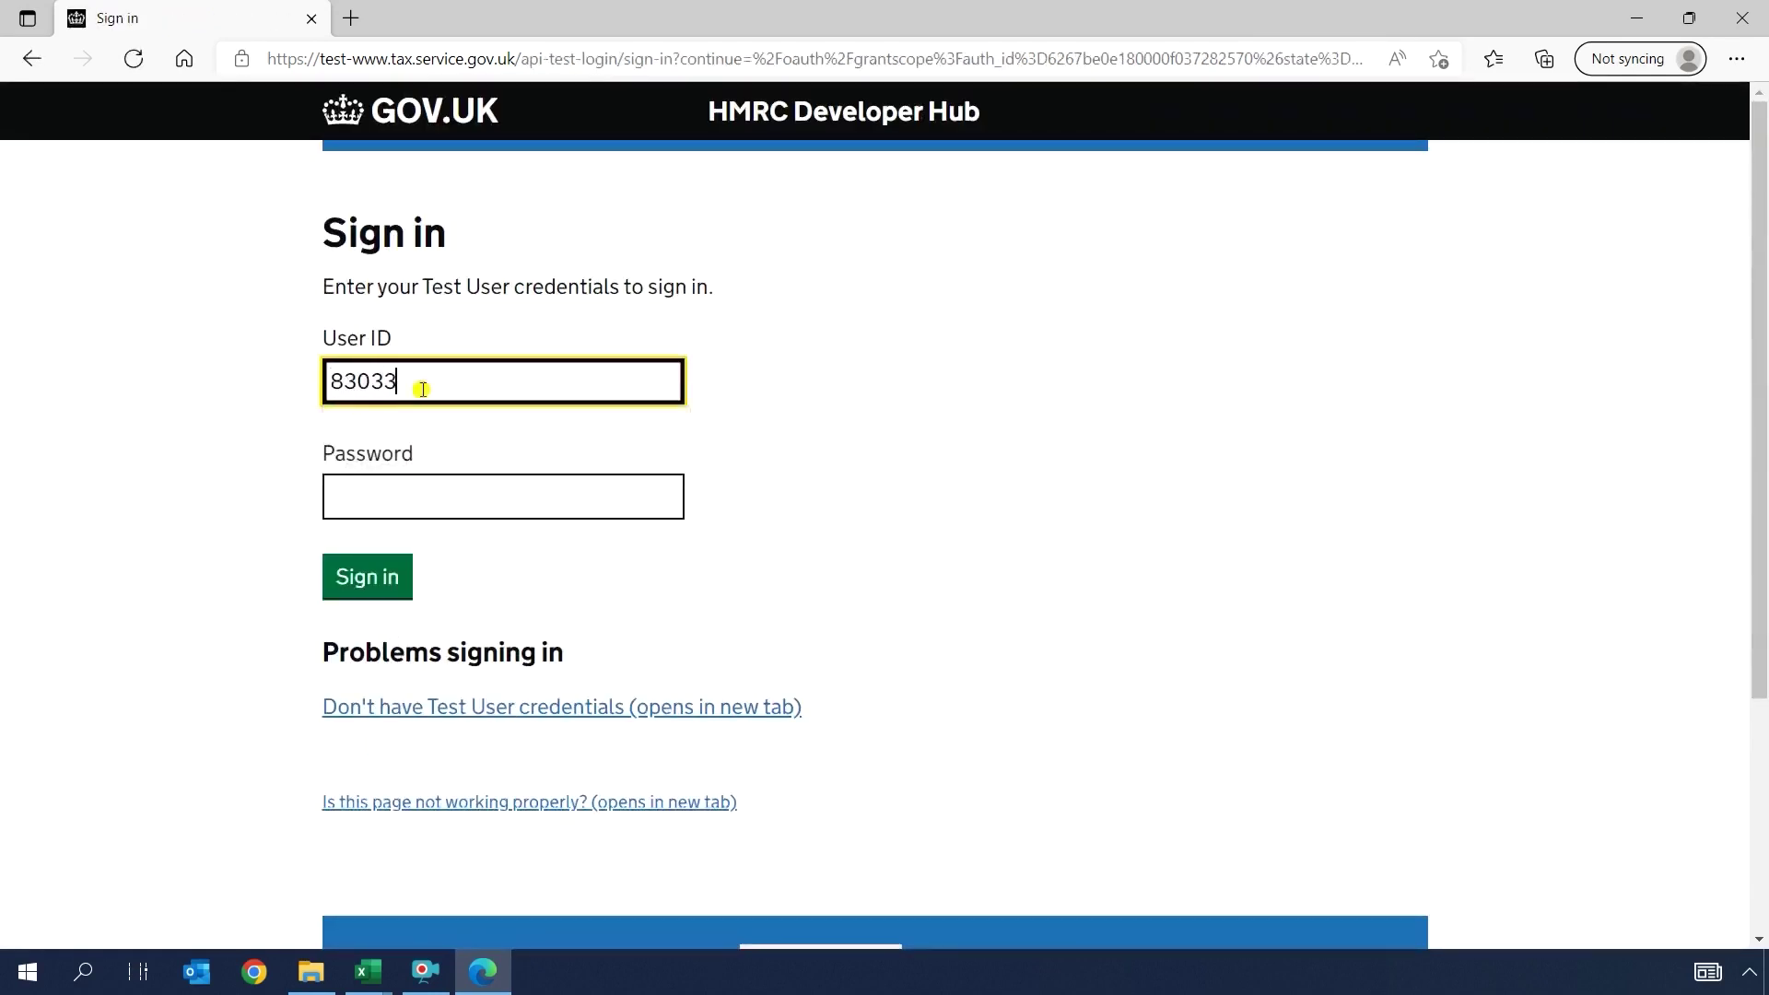
text(0539014)
key(Tab)
key(ctrl+v)
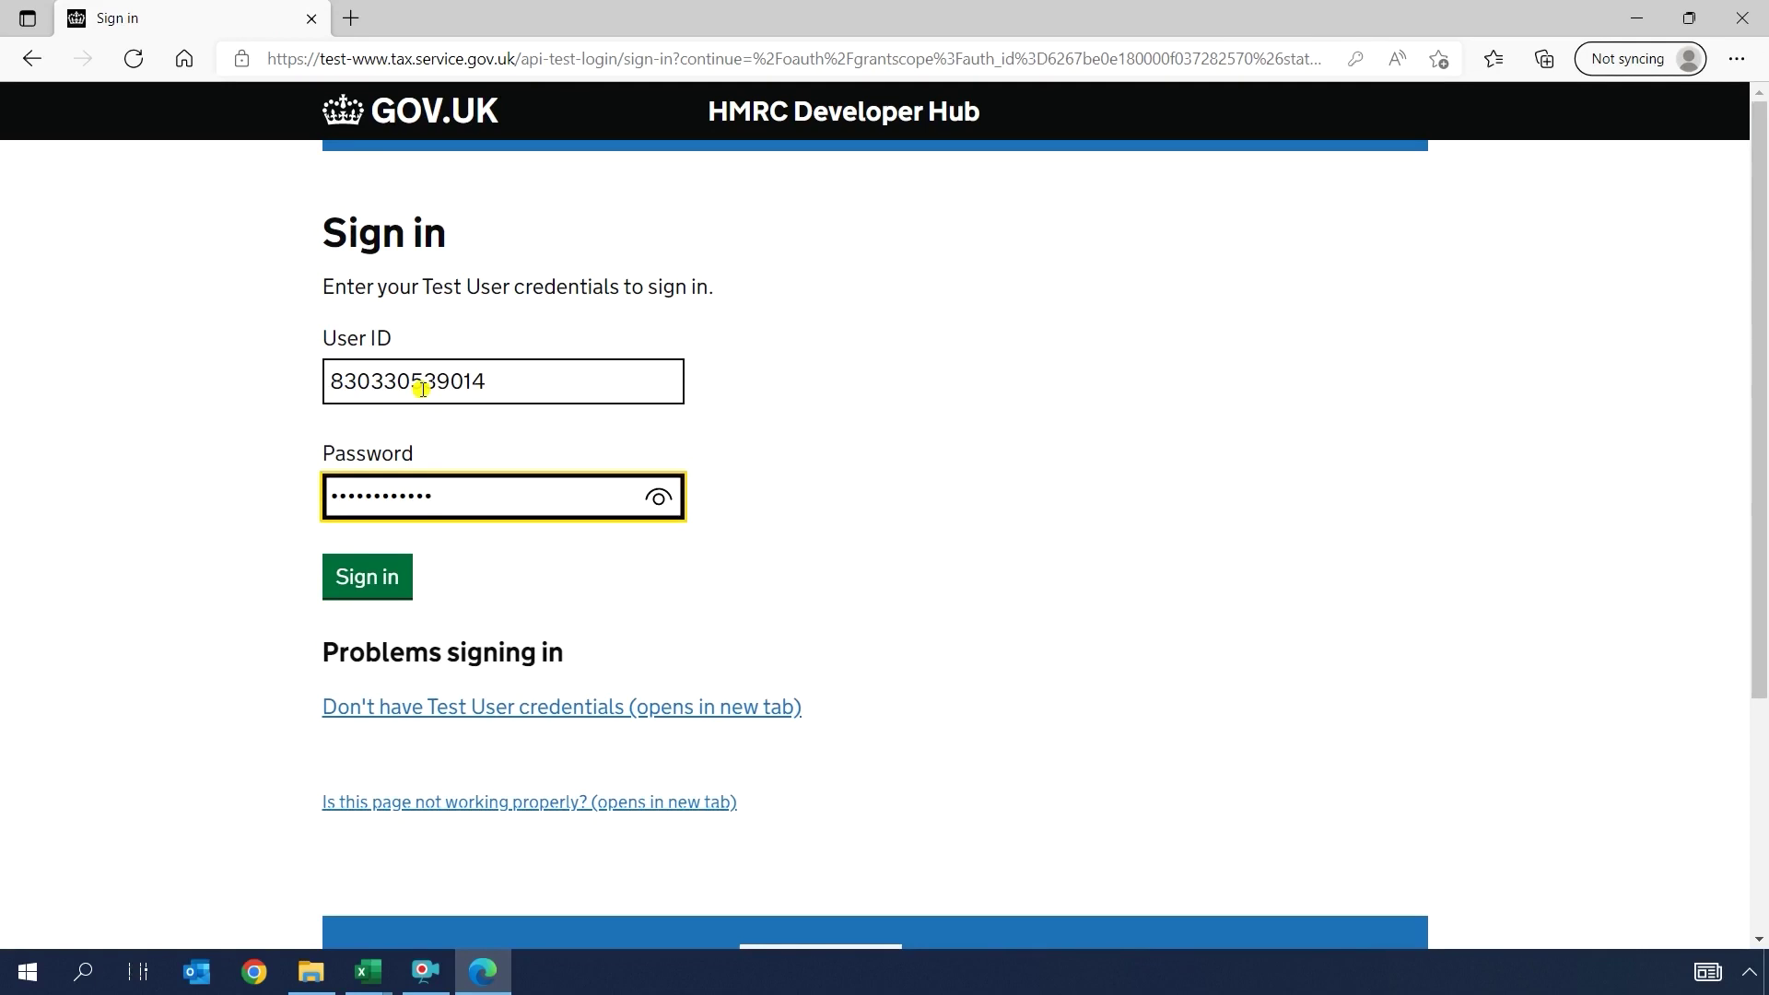
click(367, 585)
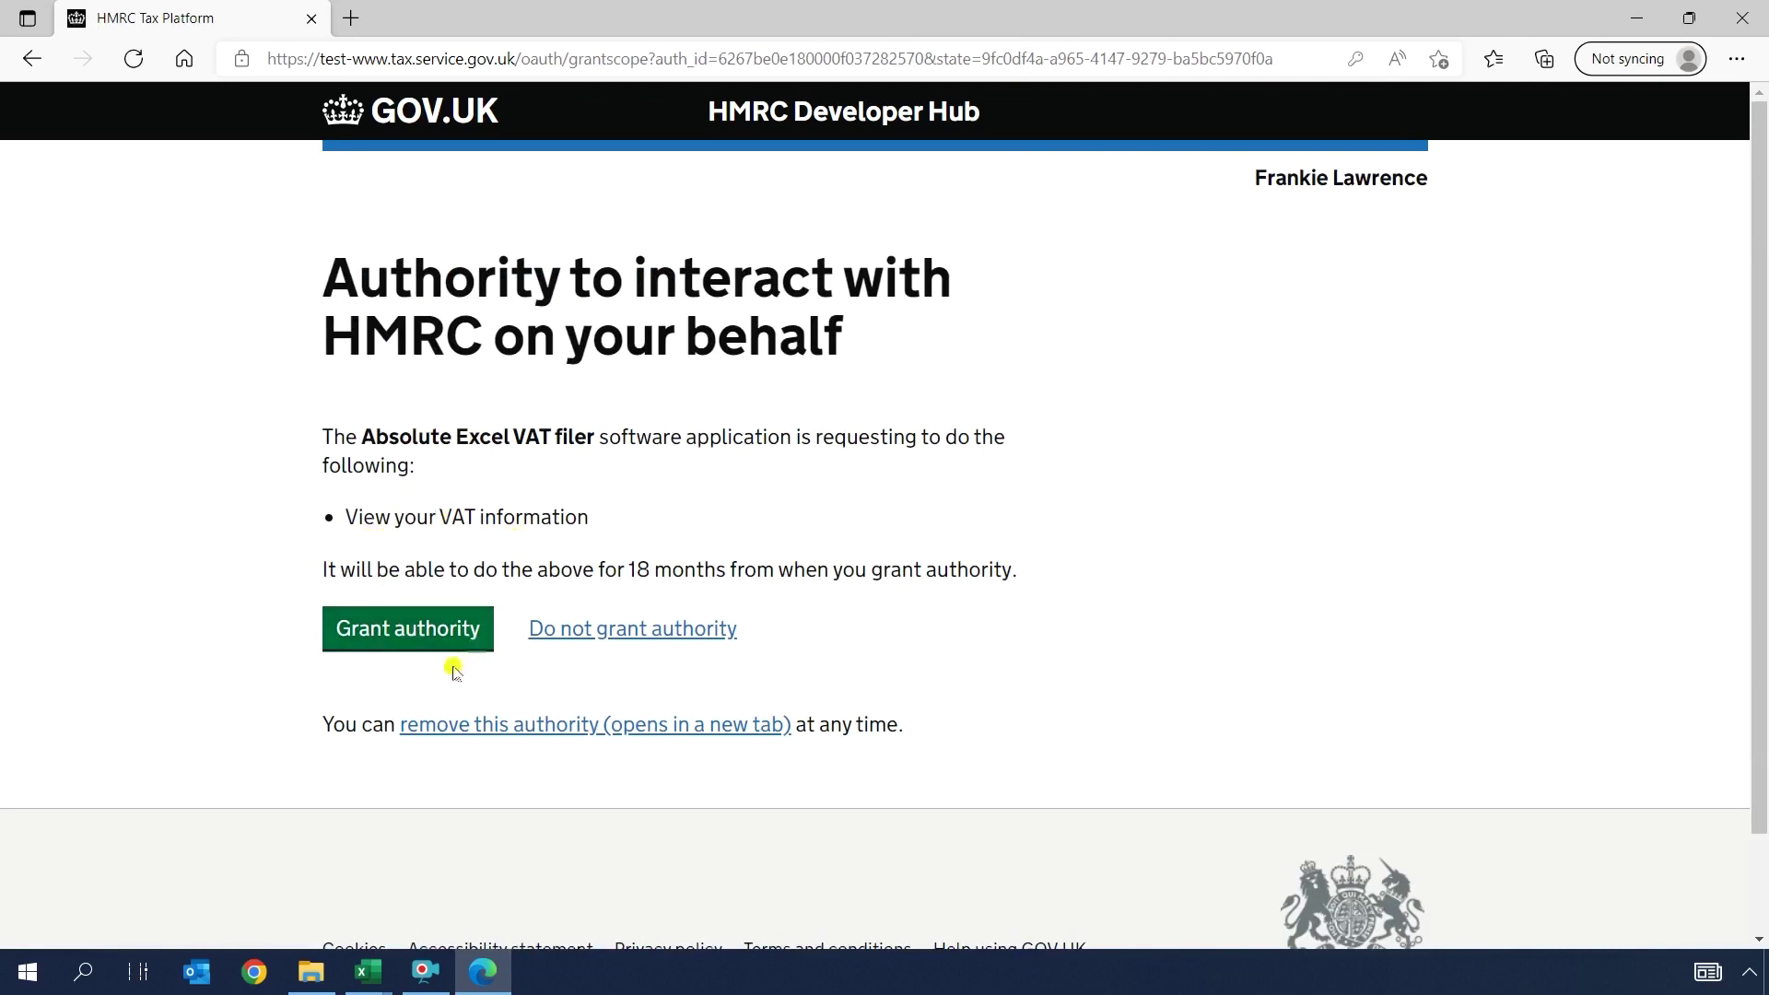
click(406, 636)
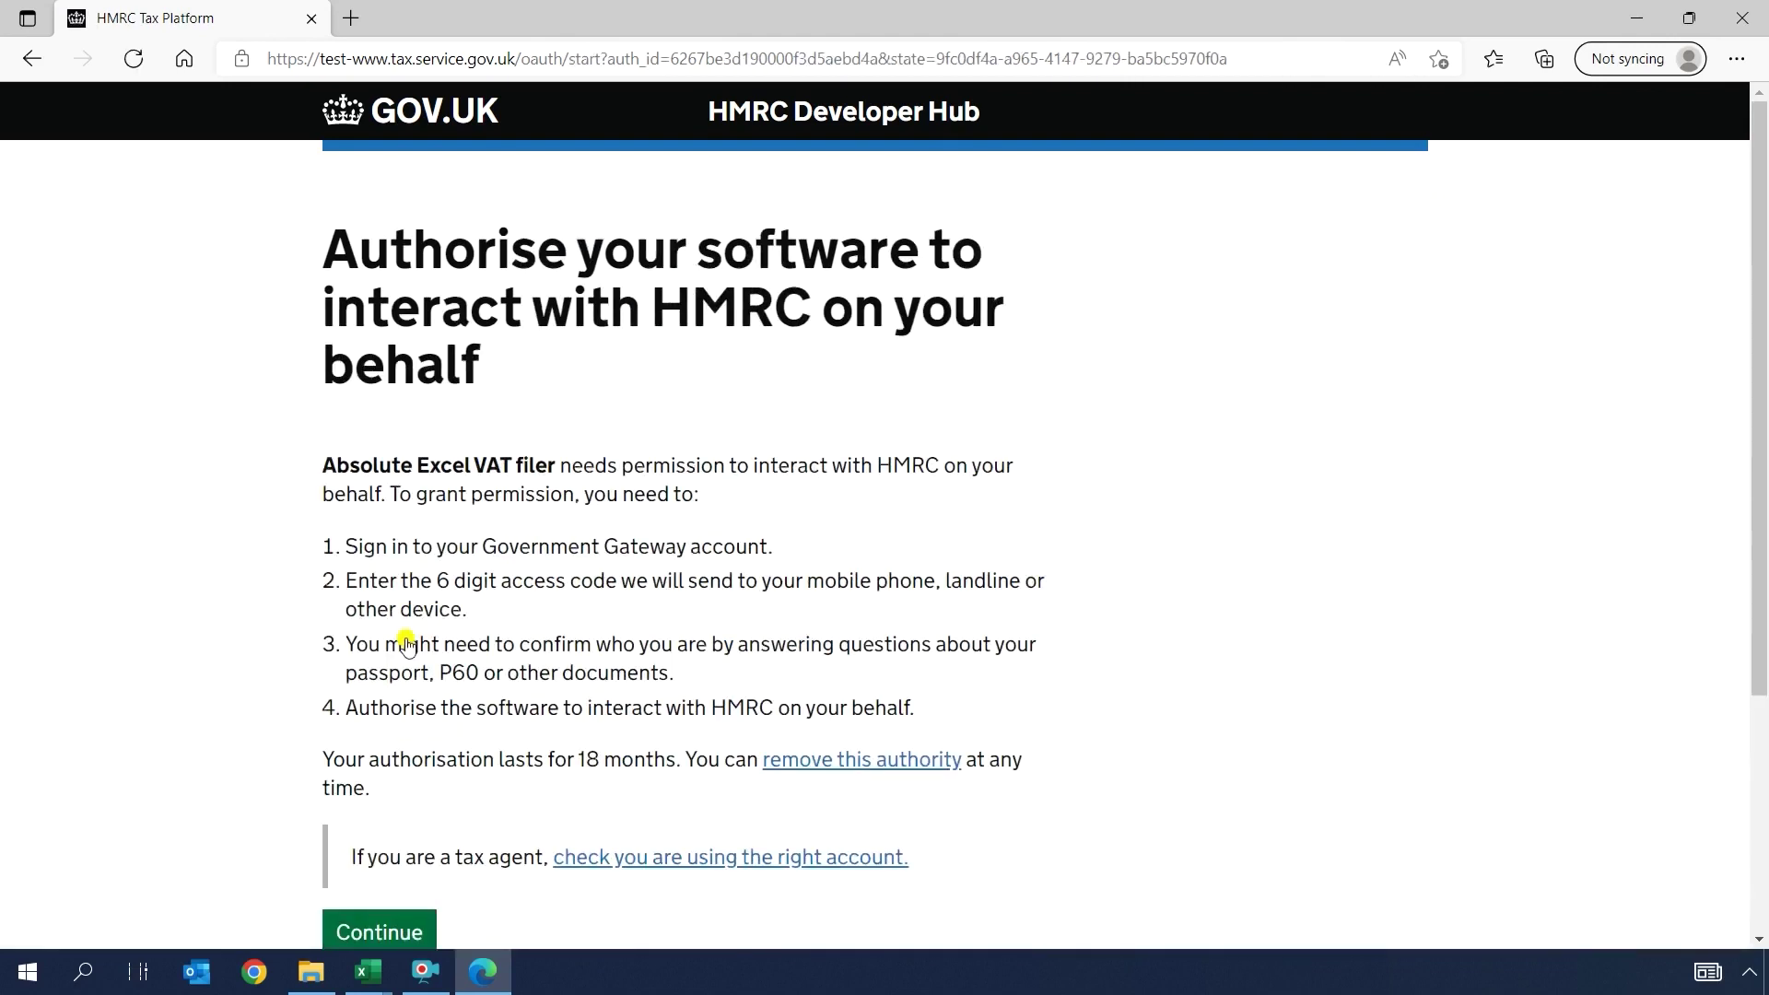
Step: Sign in again with the saved test User ID and password, then grant authority to change VAT information
scroll(406, 643, down, 3)
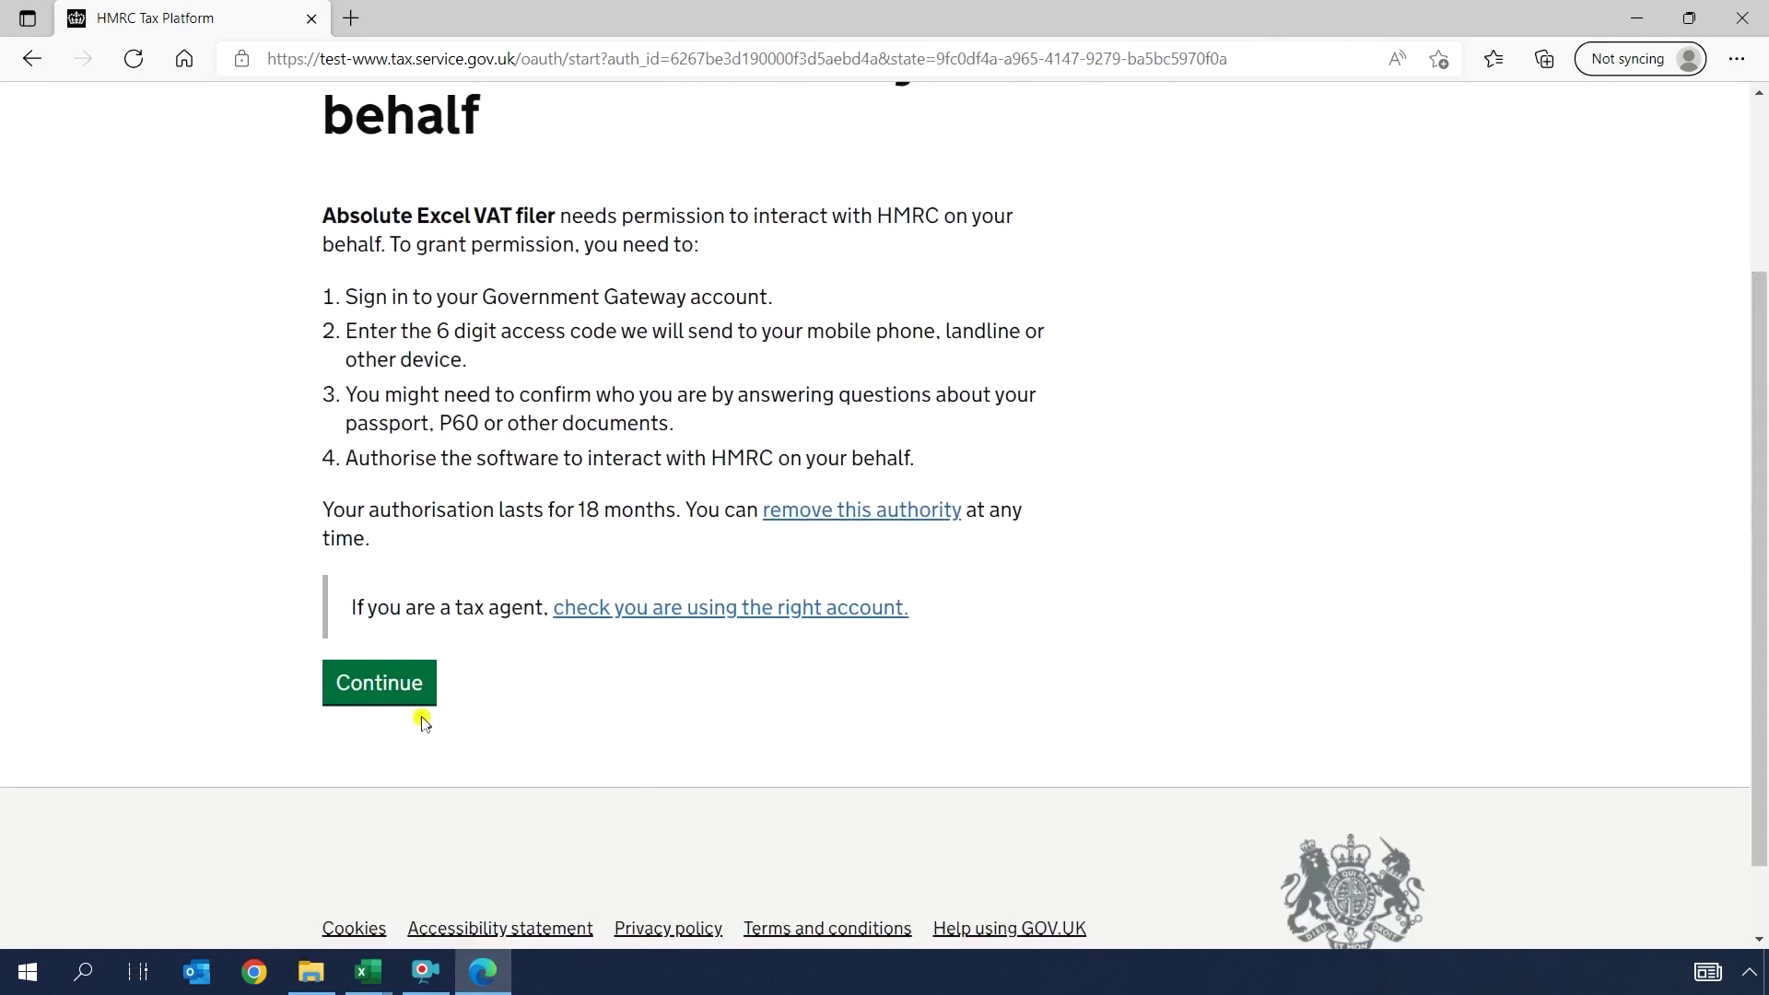
click(383, 682)
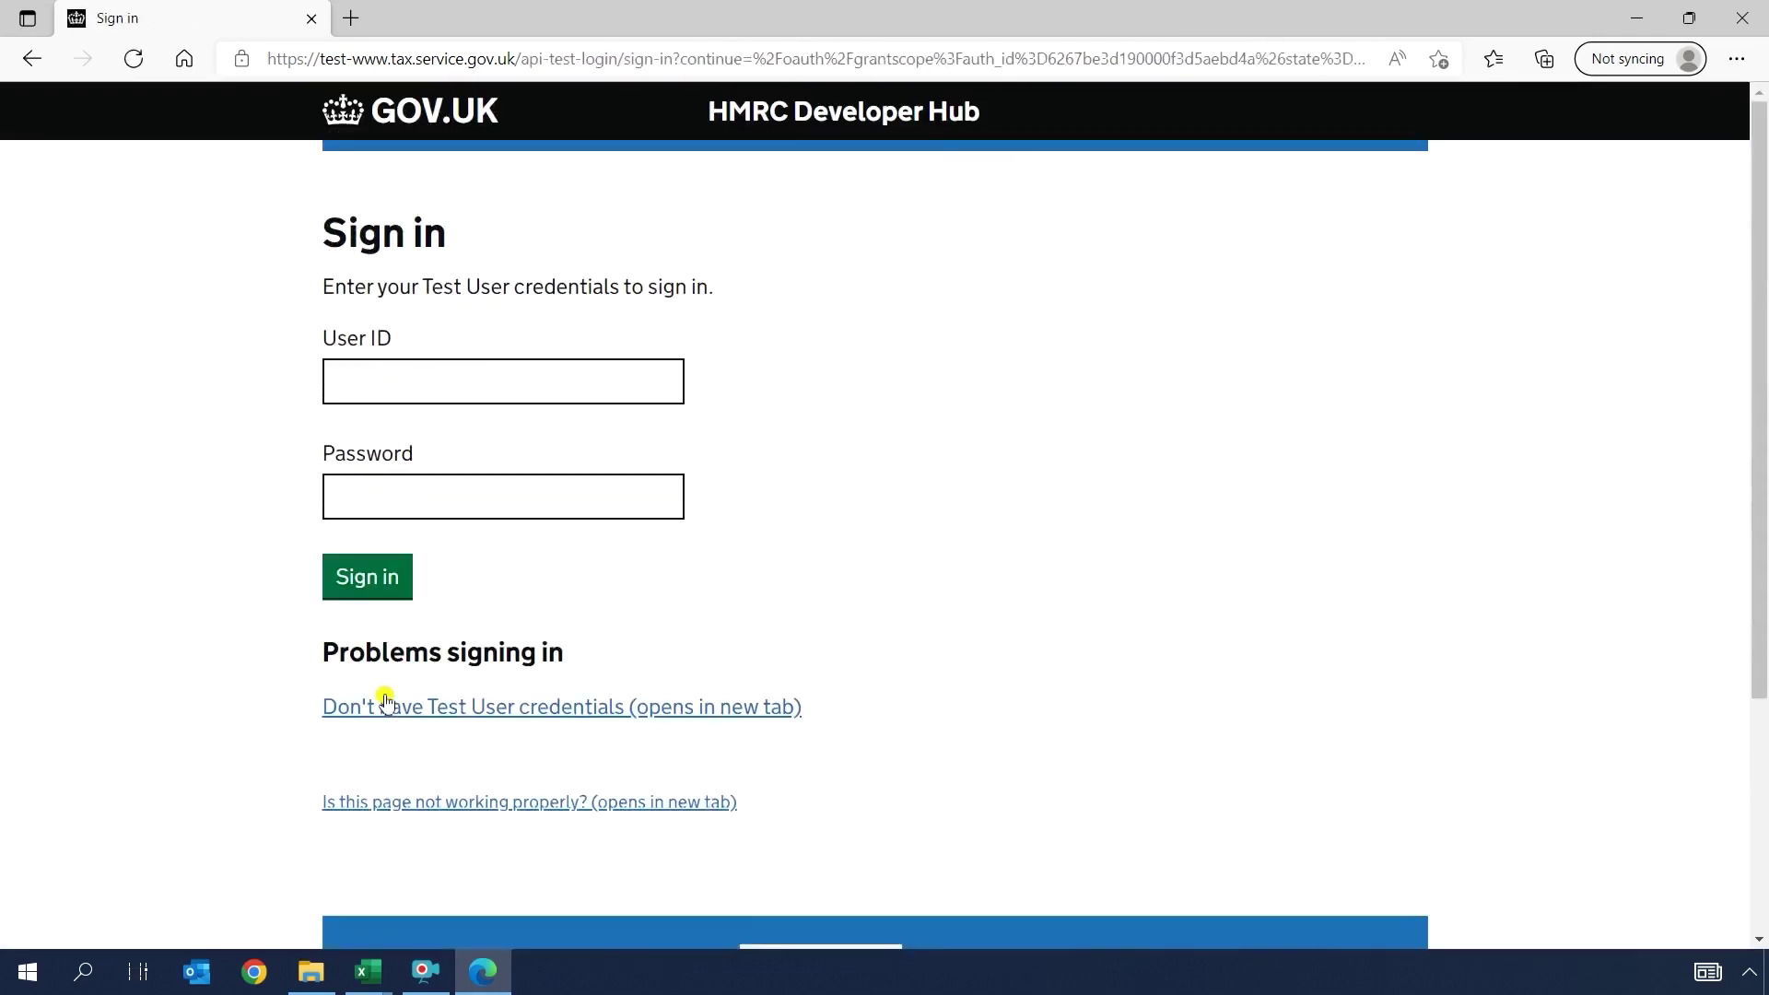
click(419, 381)
text(830330539014)
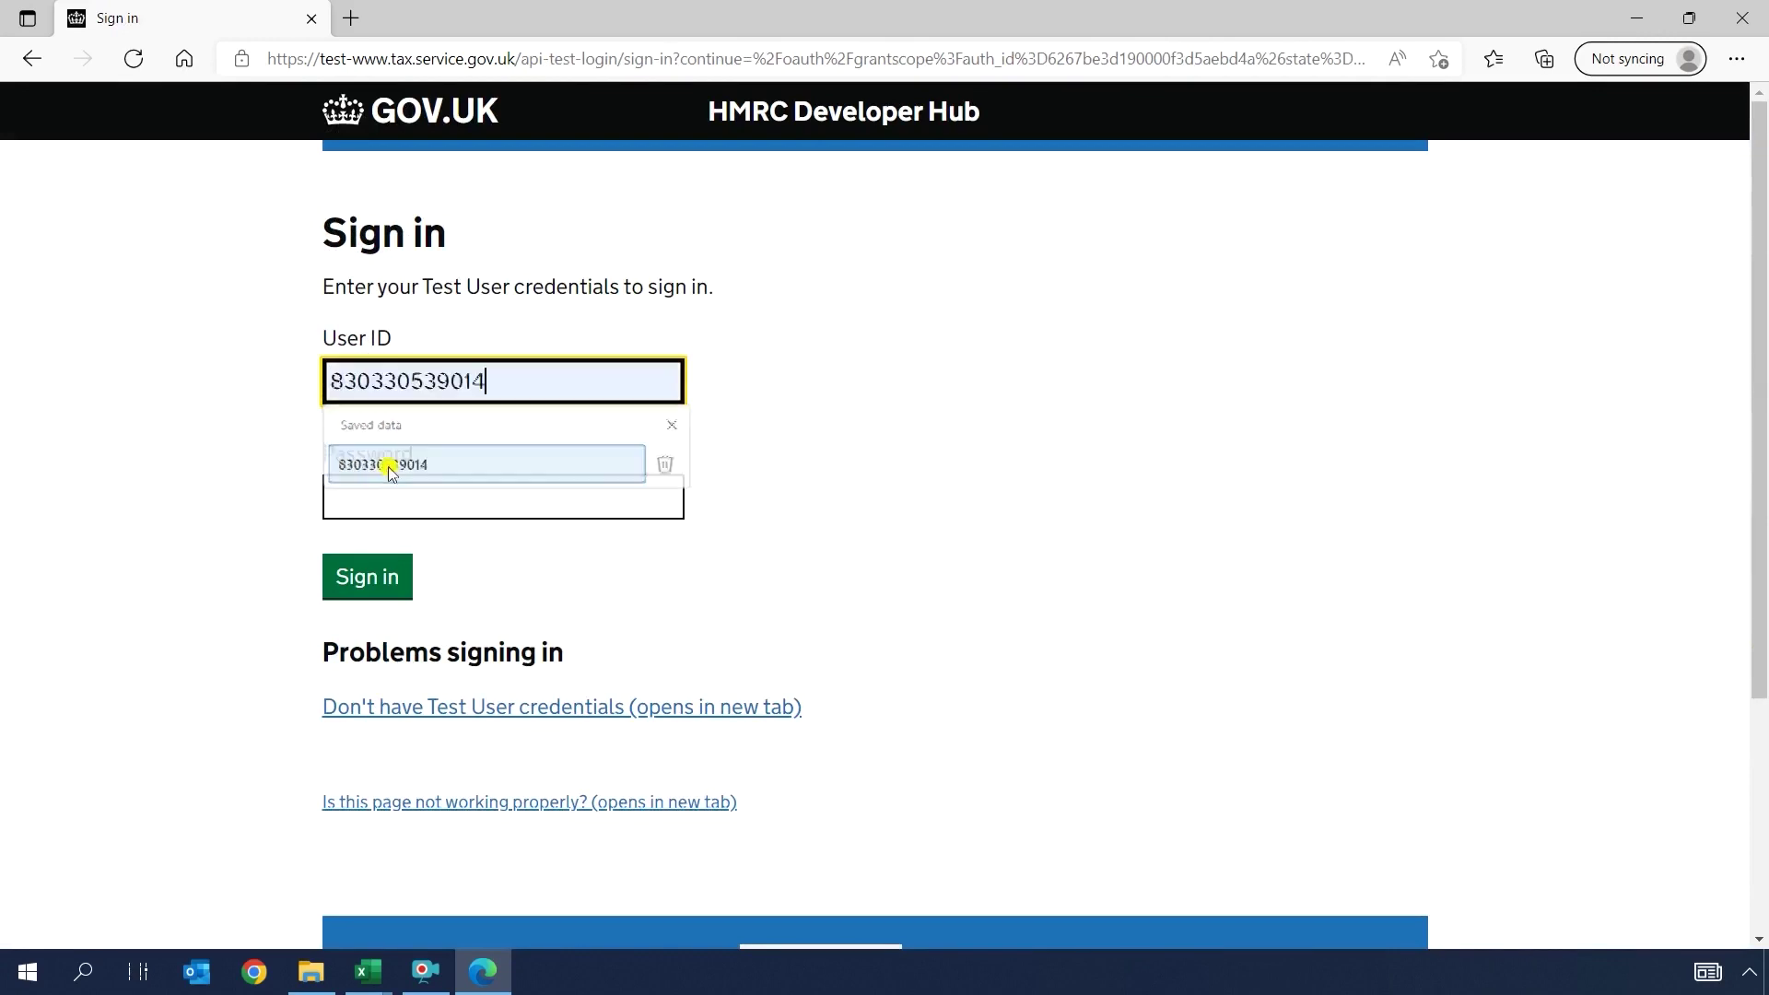
click(387, 465)
click(368, 501)
key(ctrl+v)
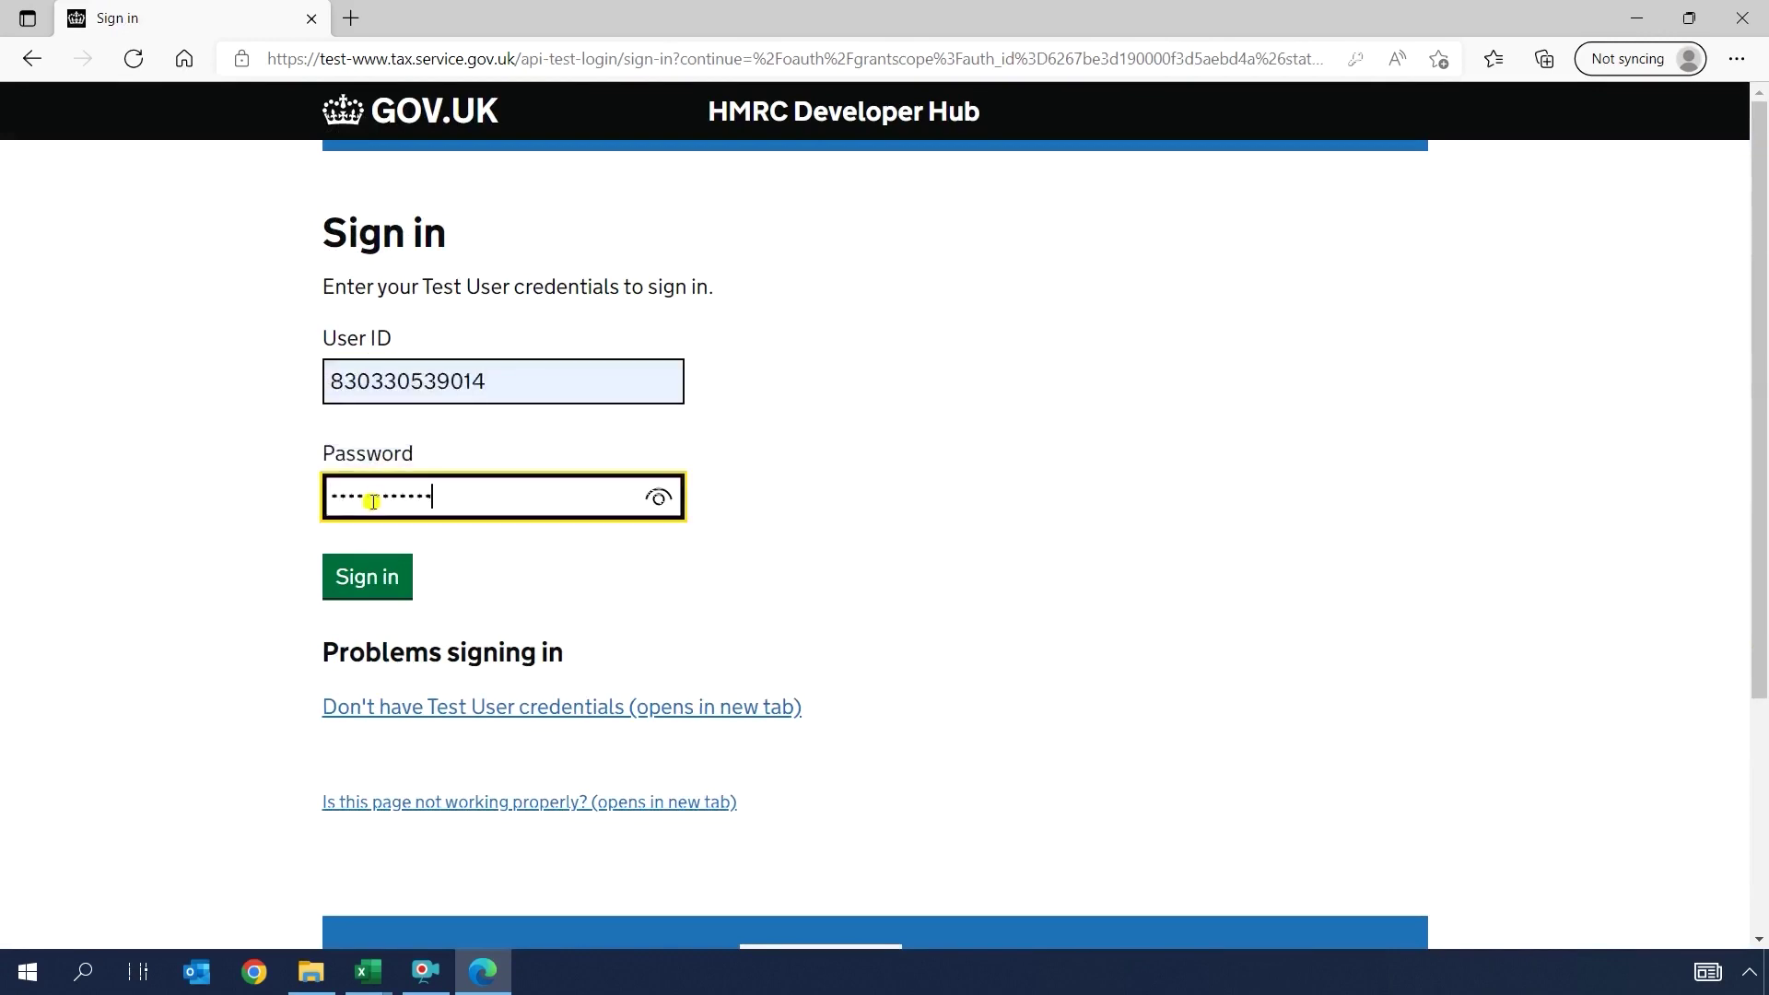
click(362, 579)
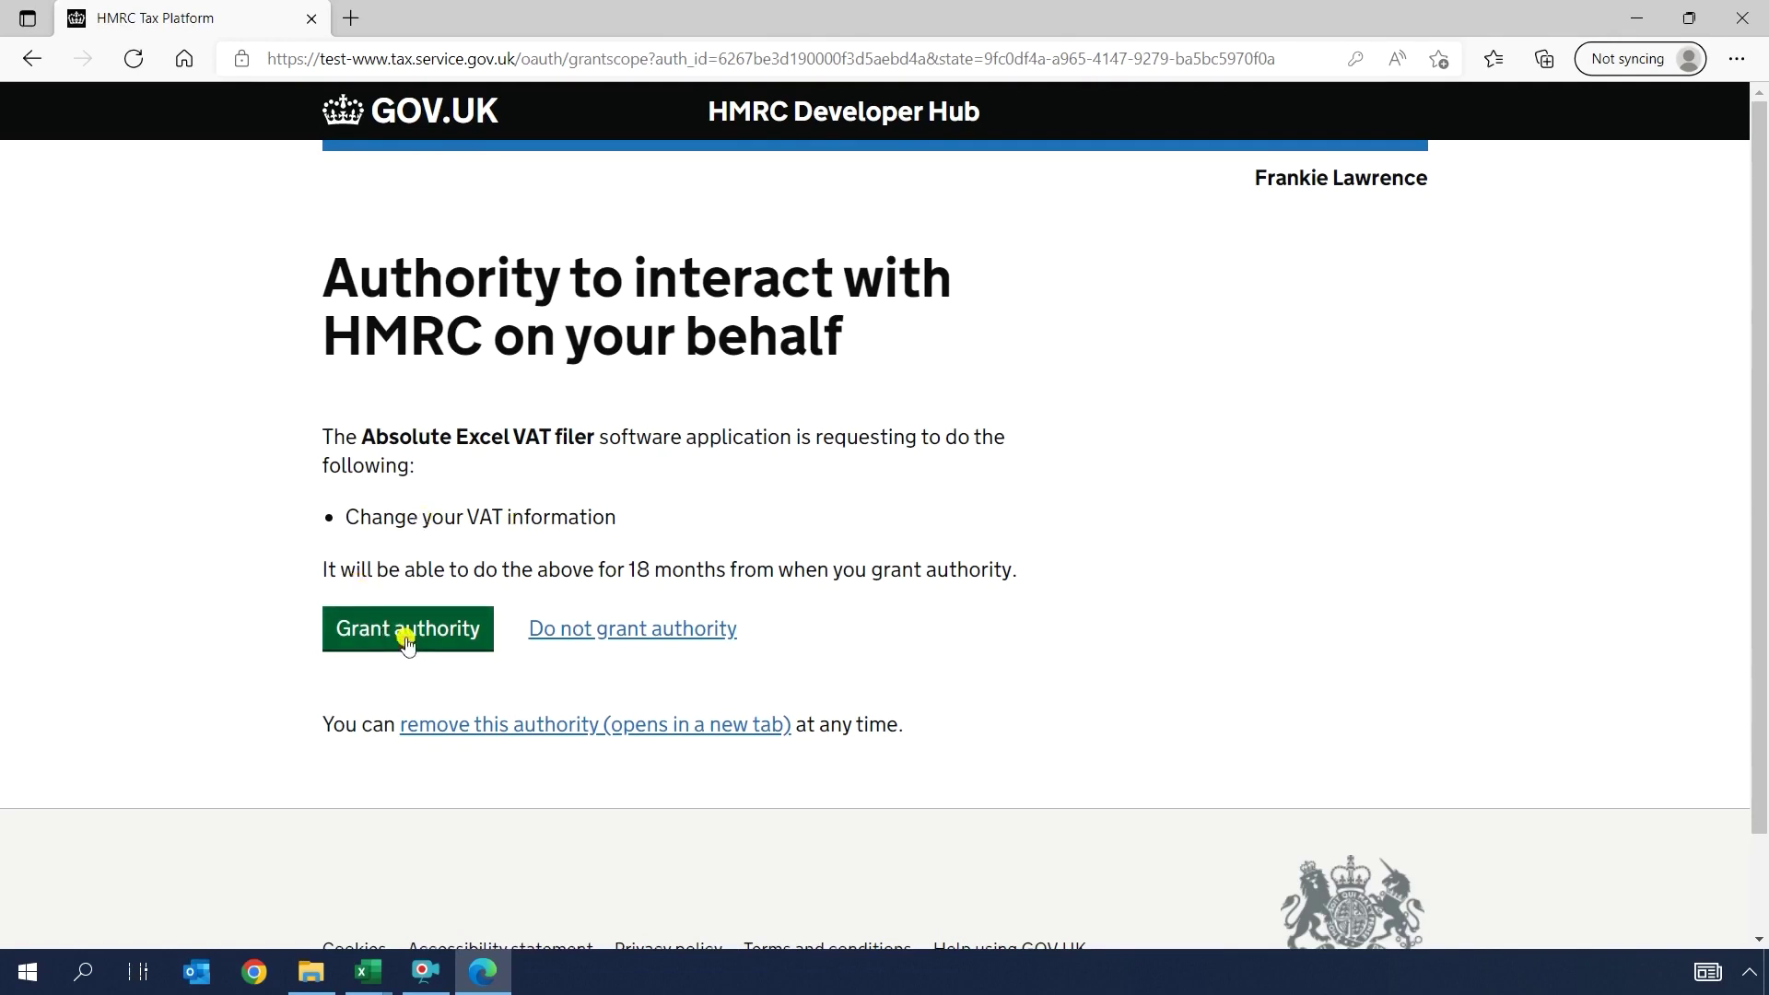
click(407, 642)
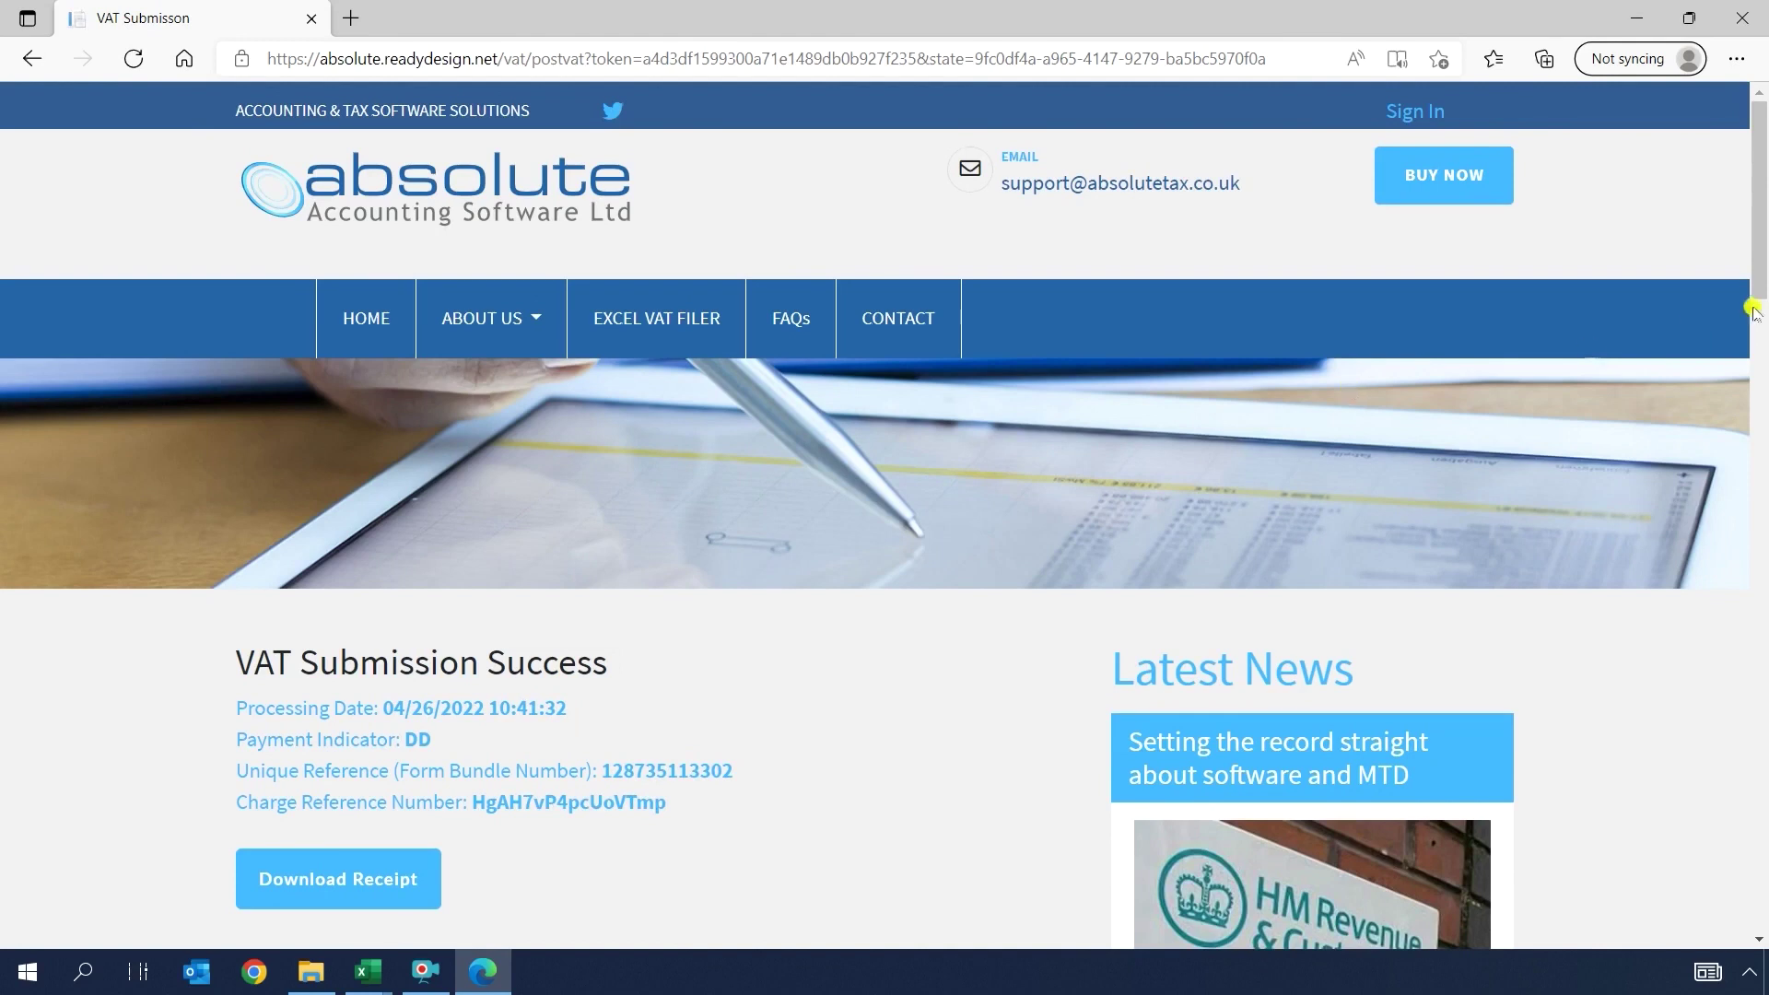
Step: Download the VAT submission receipt PDF, VAT-Receipt (2).pdf, from the VAT Submission Success page
scroll(1760, 292, down, 2)
scroll(1762, 291, down, 1)
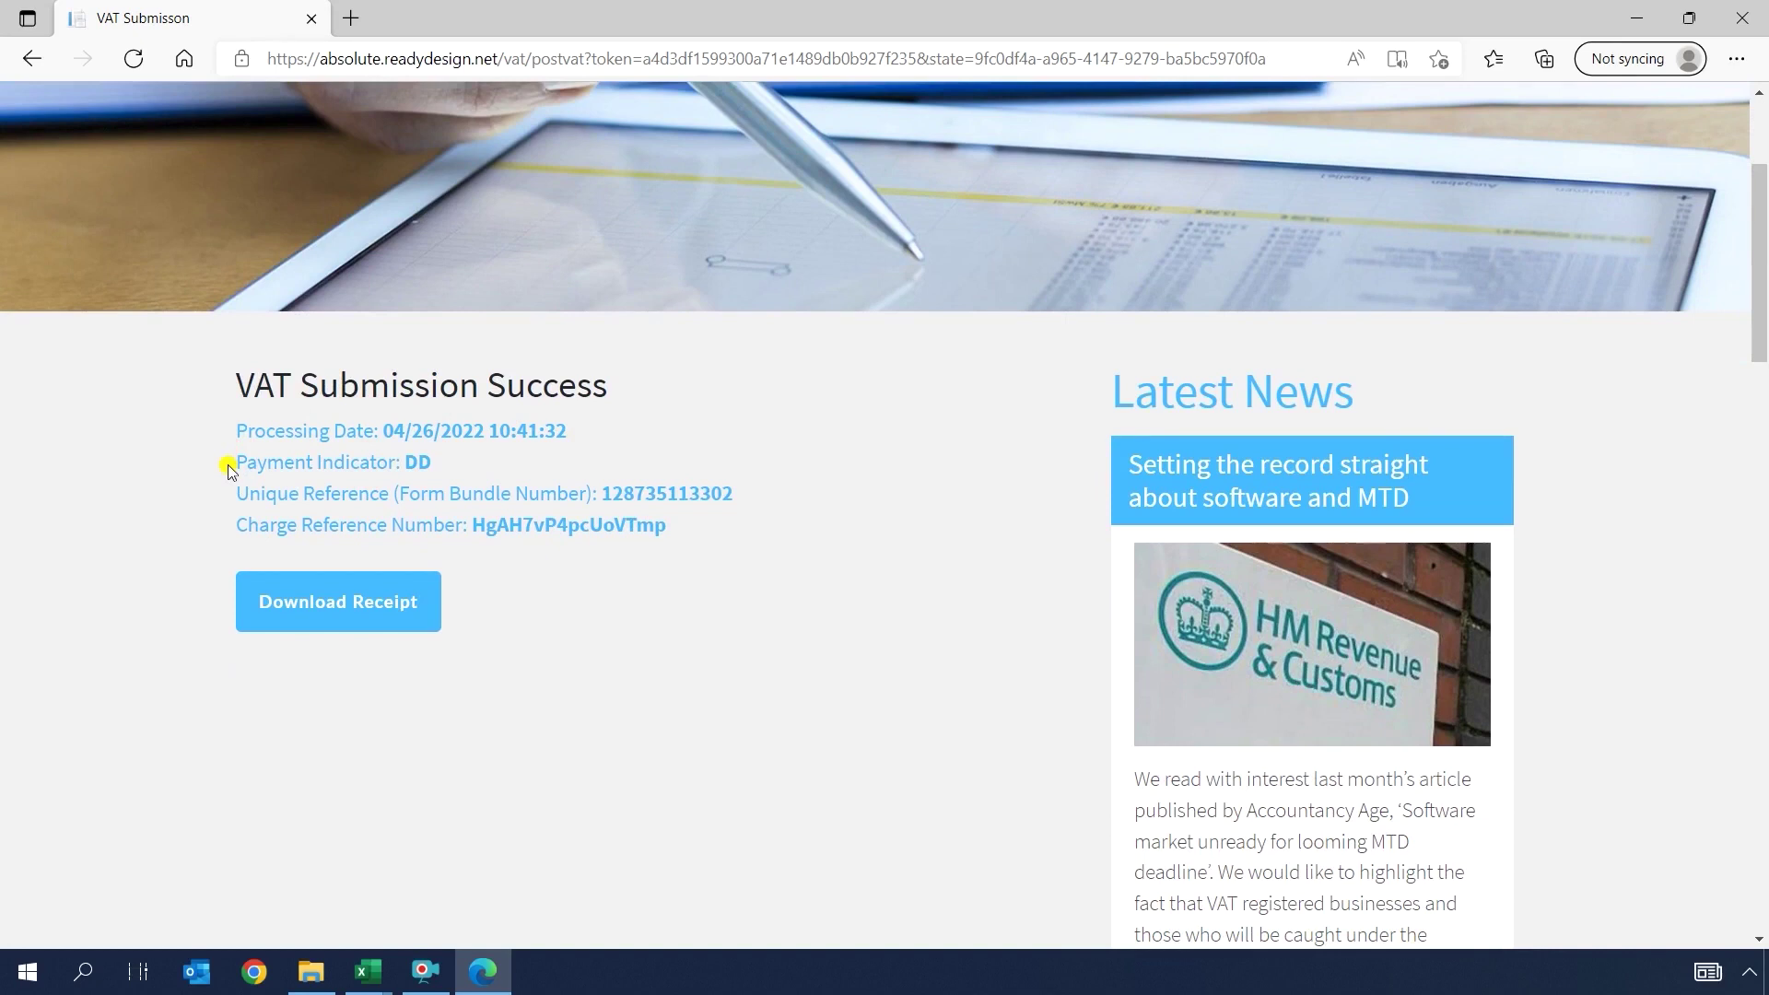
click(342, 602)
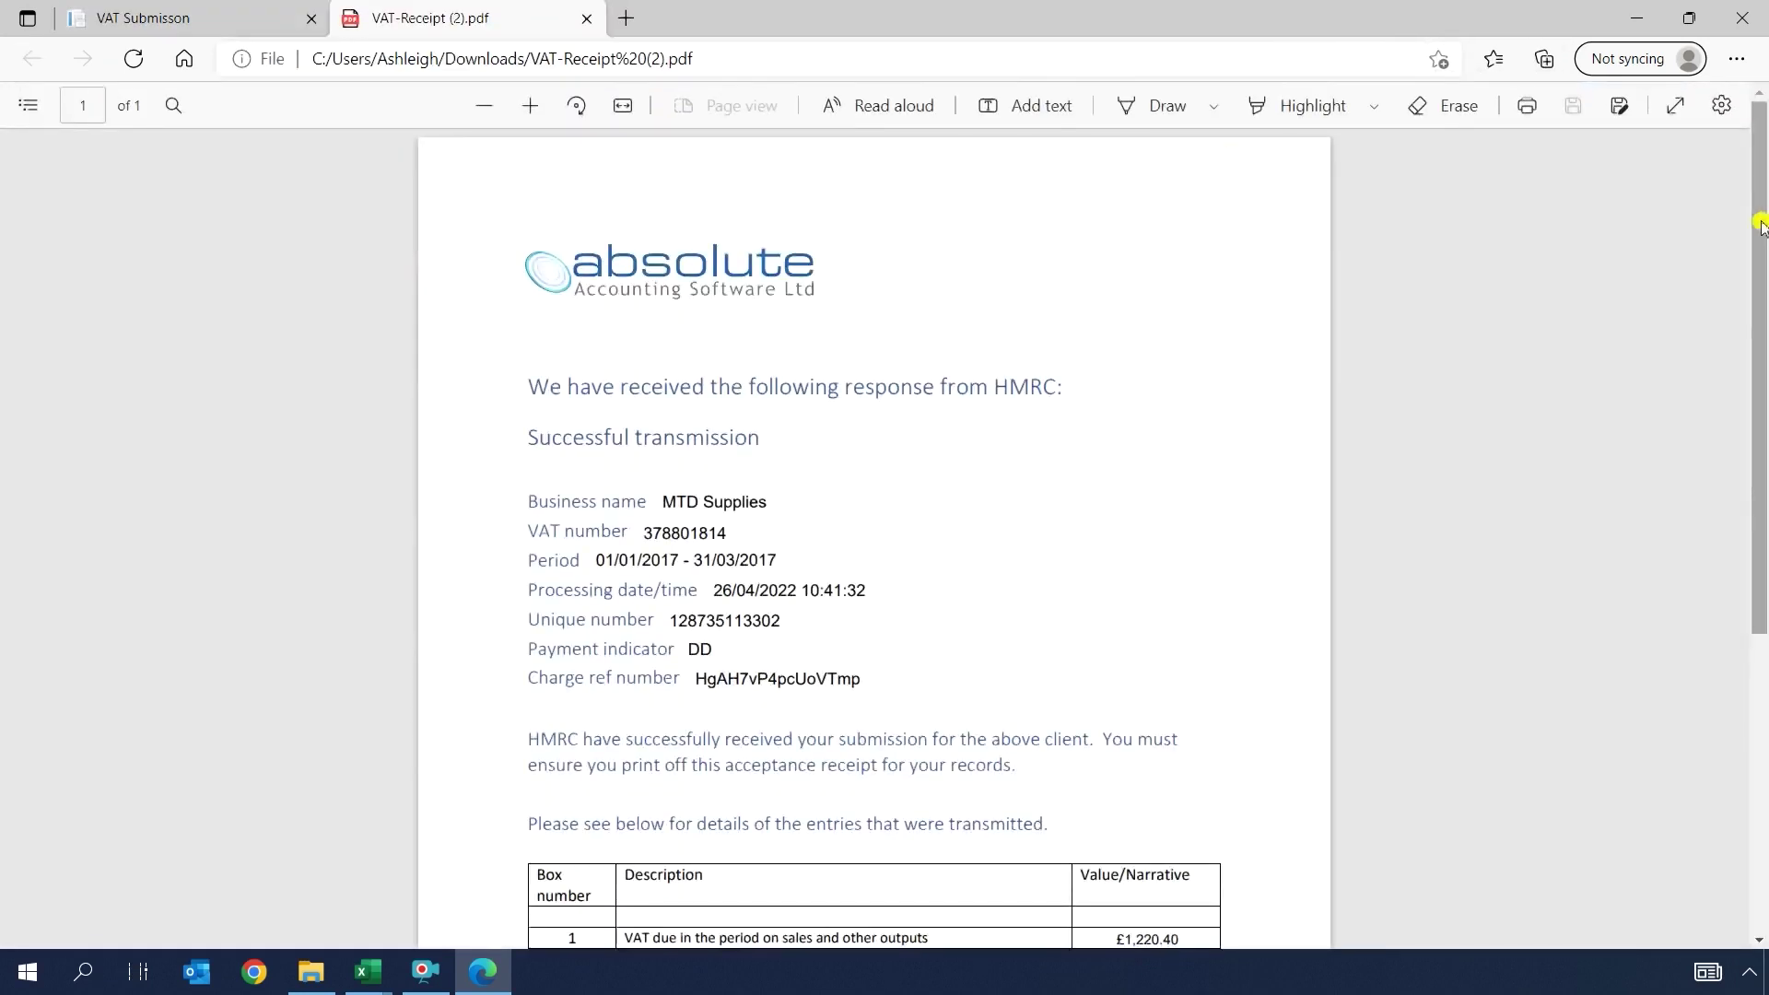
drag(1761, 225, 1762, 305)
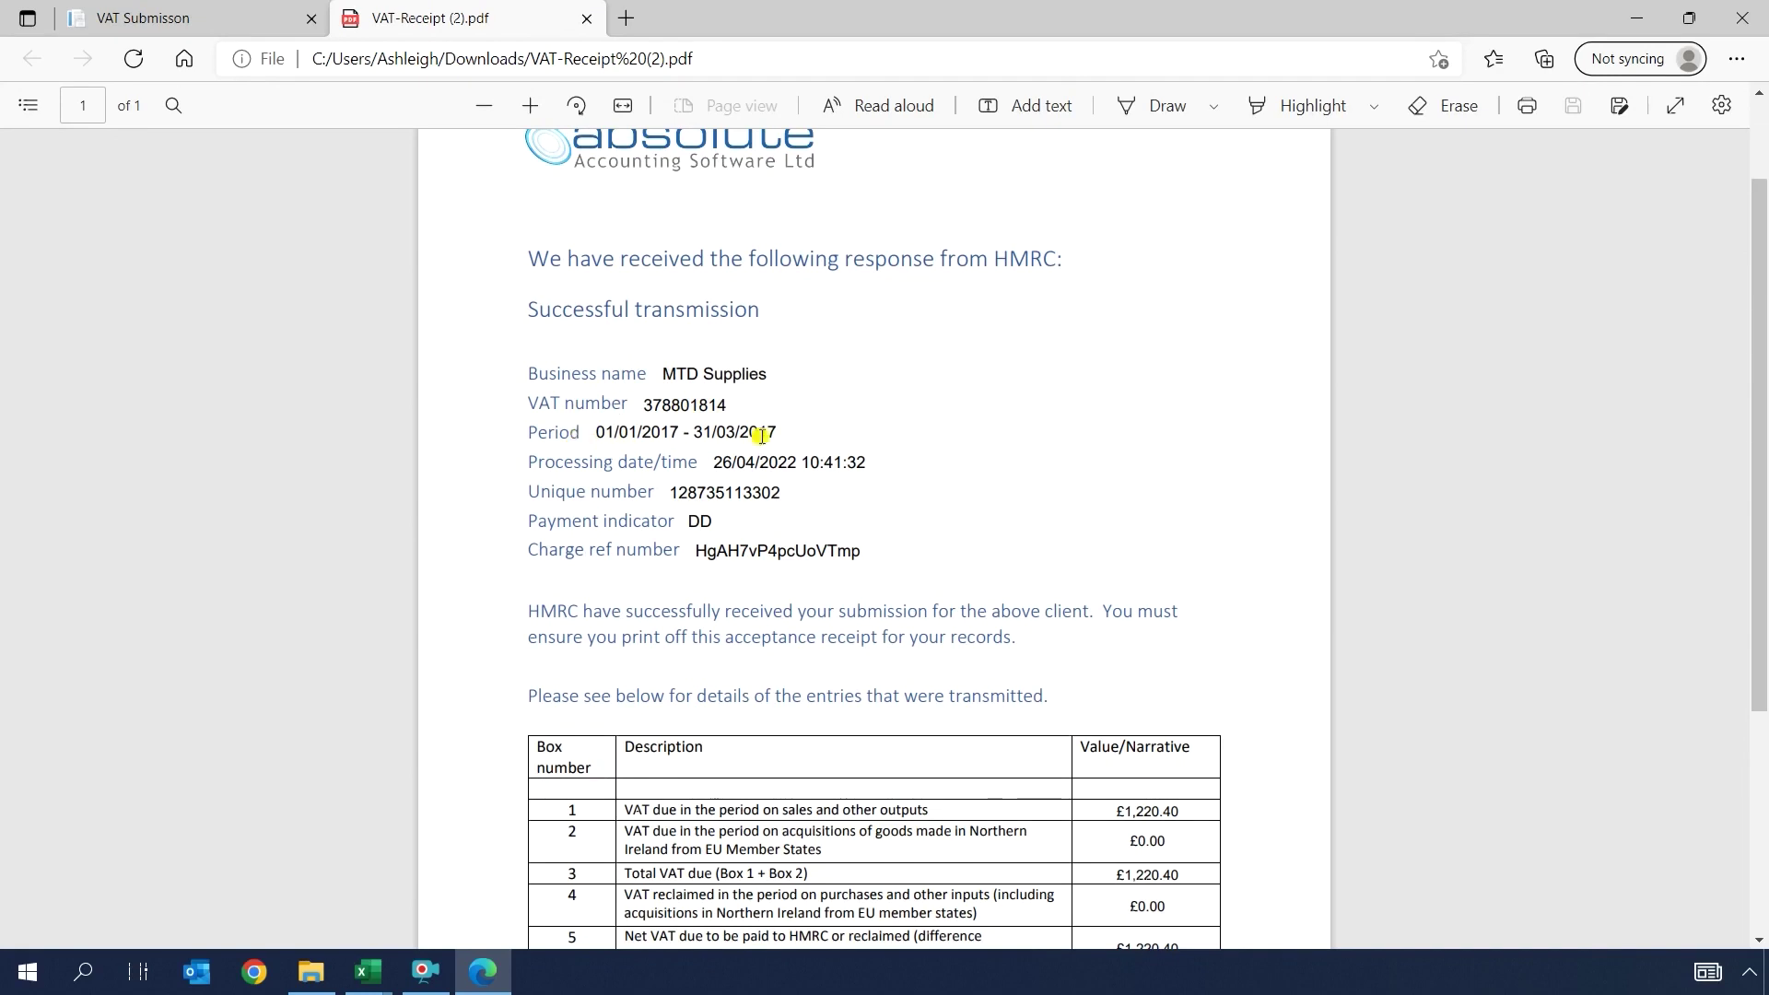
drag(1762, 347, 1761, 494)
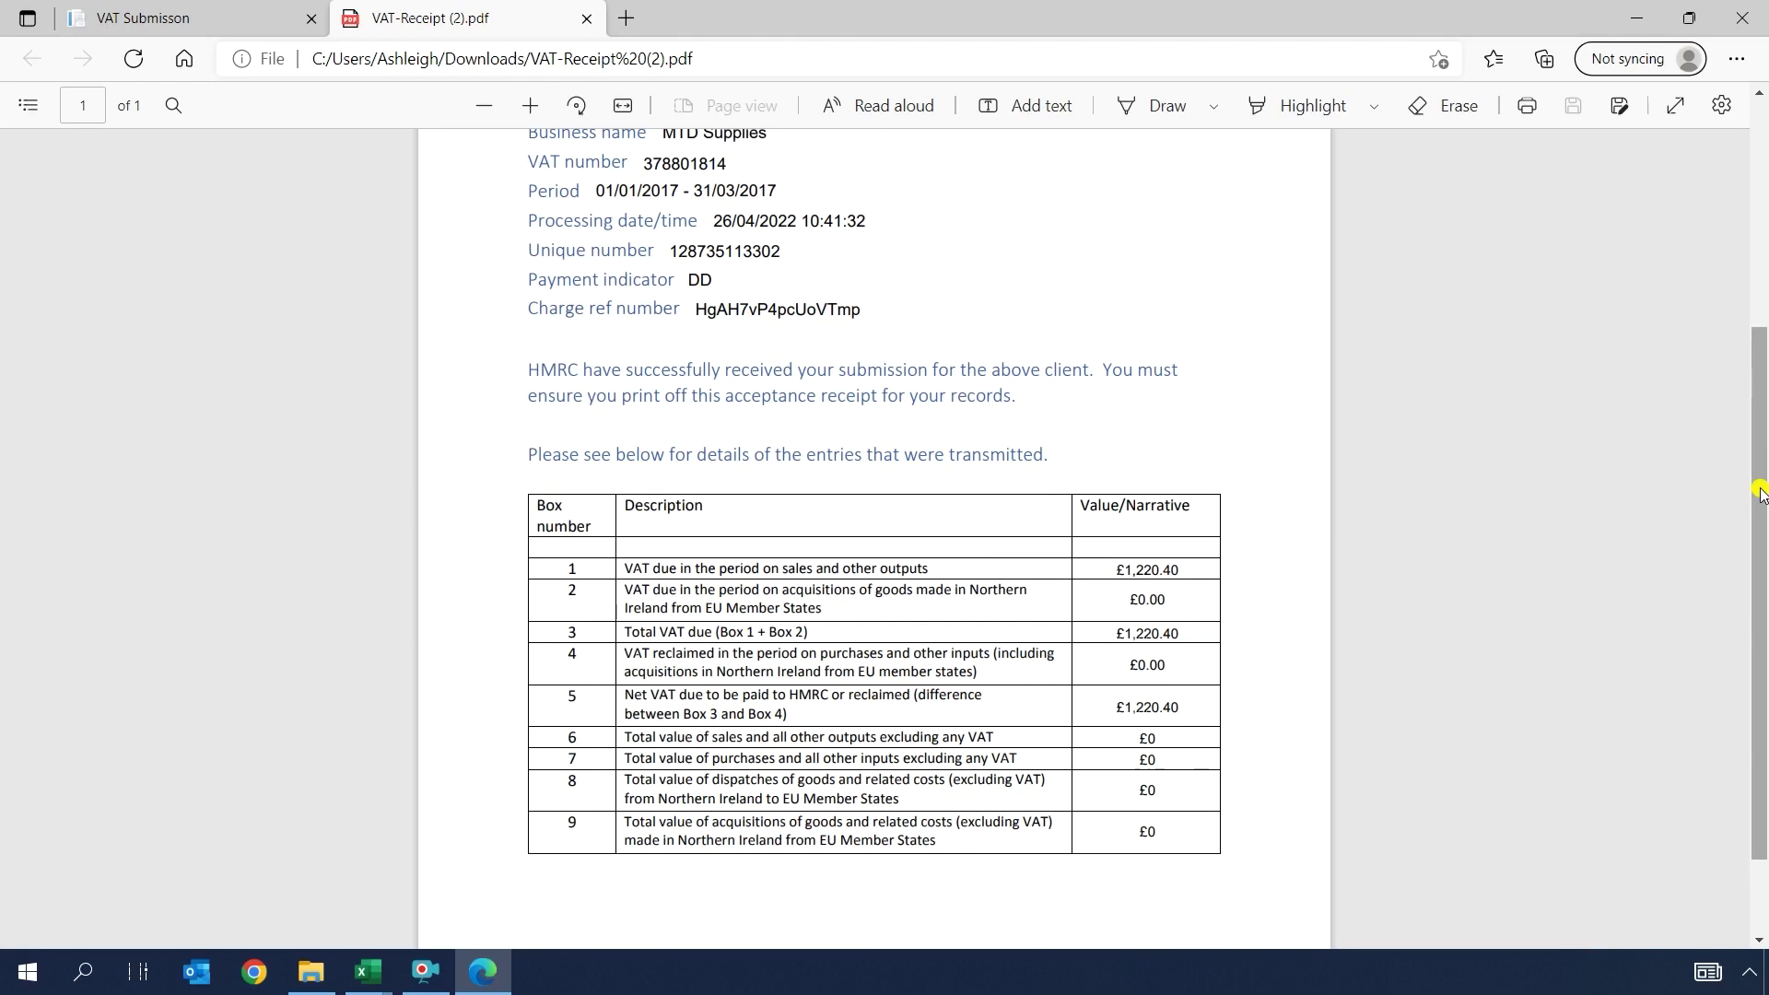
Step: Close the VAT-Receipt (2).pdf tab
click(586, 17)
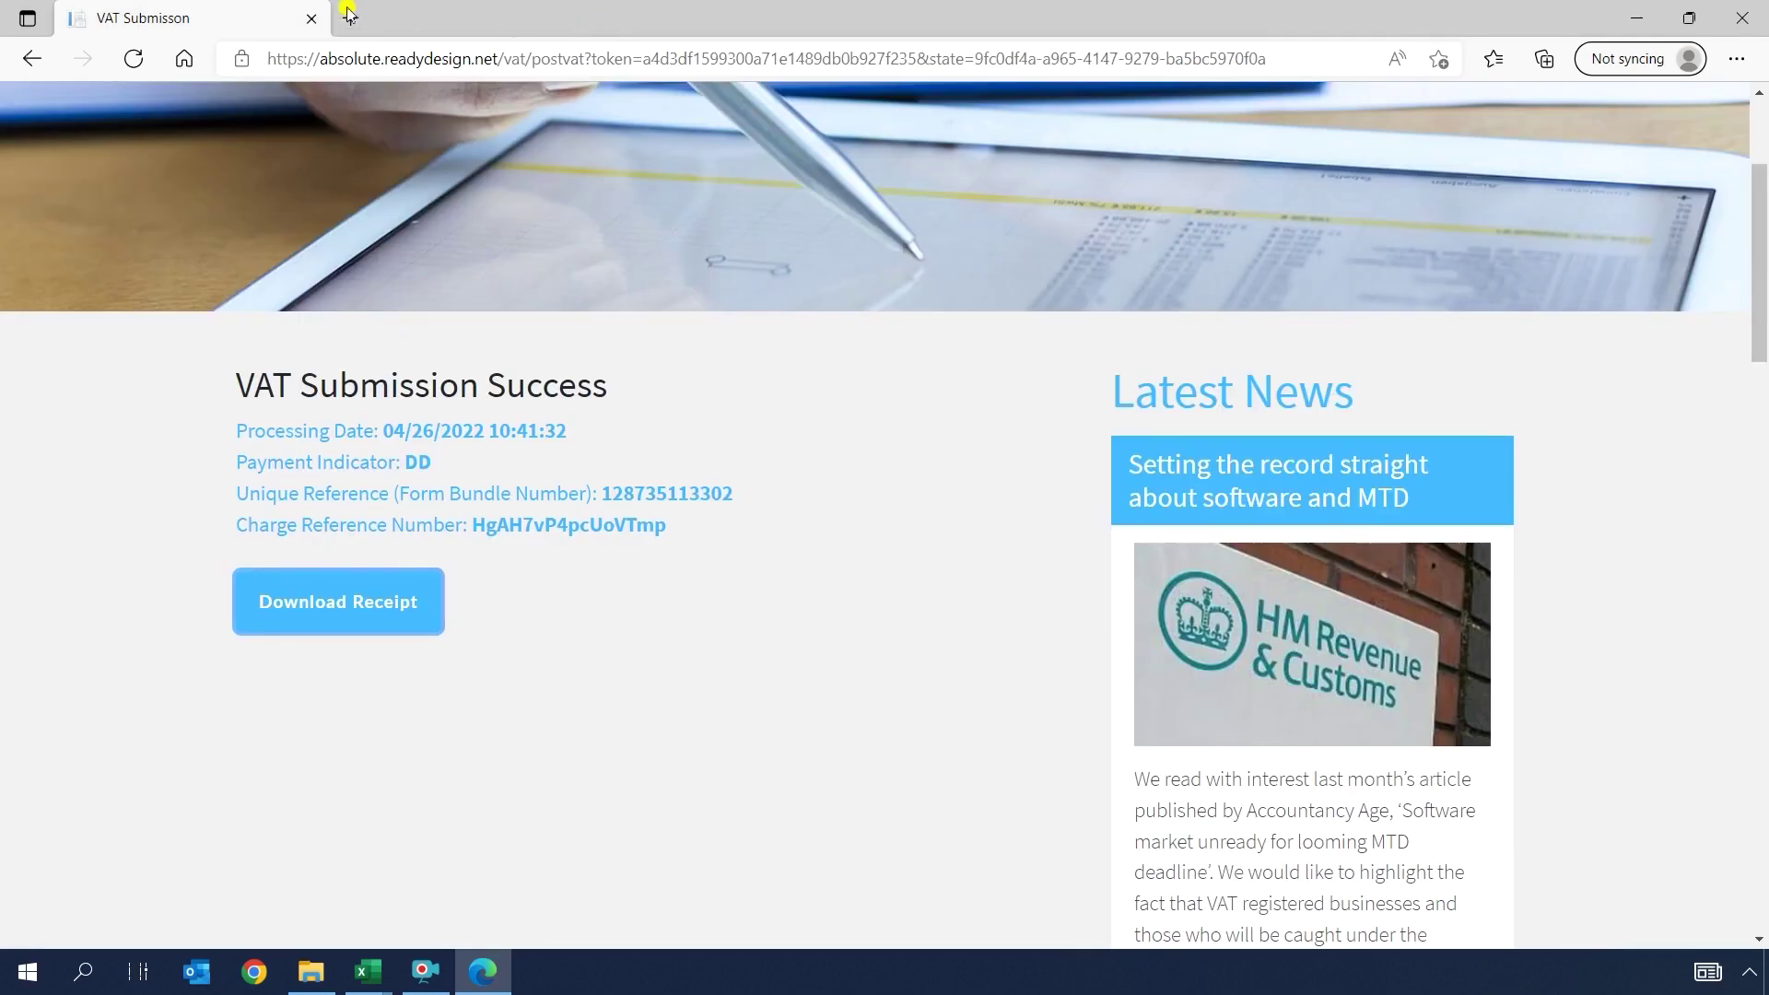